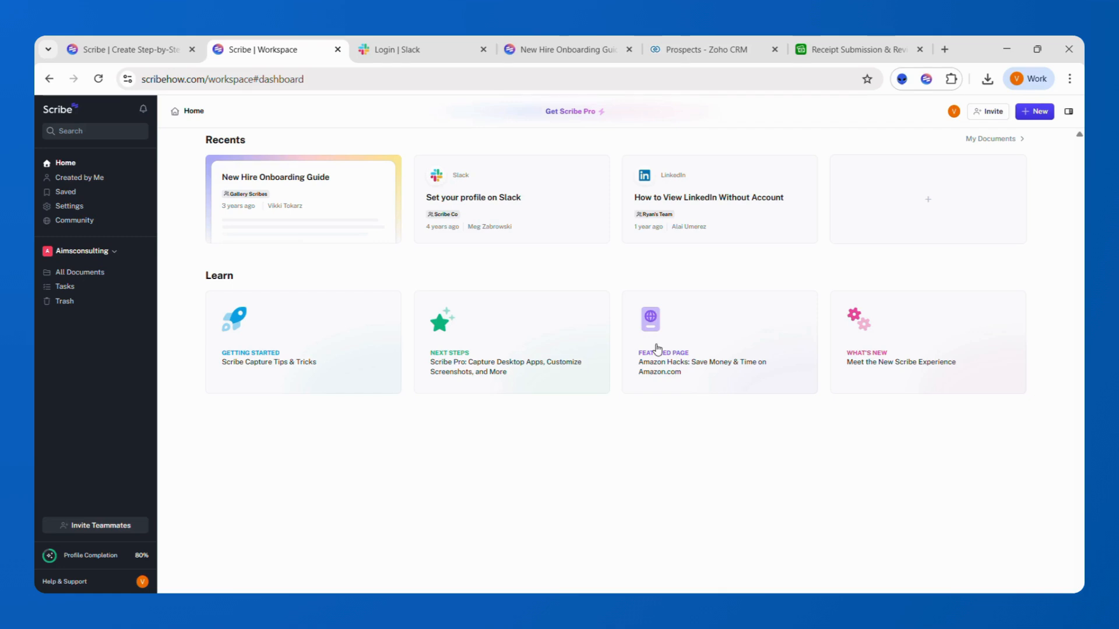
- Check the Scribe dashboard's new-item menu, then open the Scribe panel on Slack's sign-up page
left_click(400, 53)
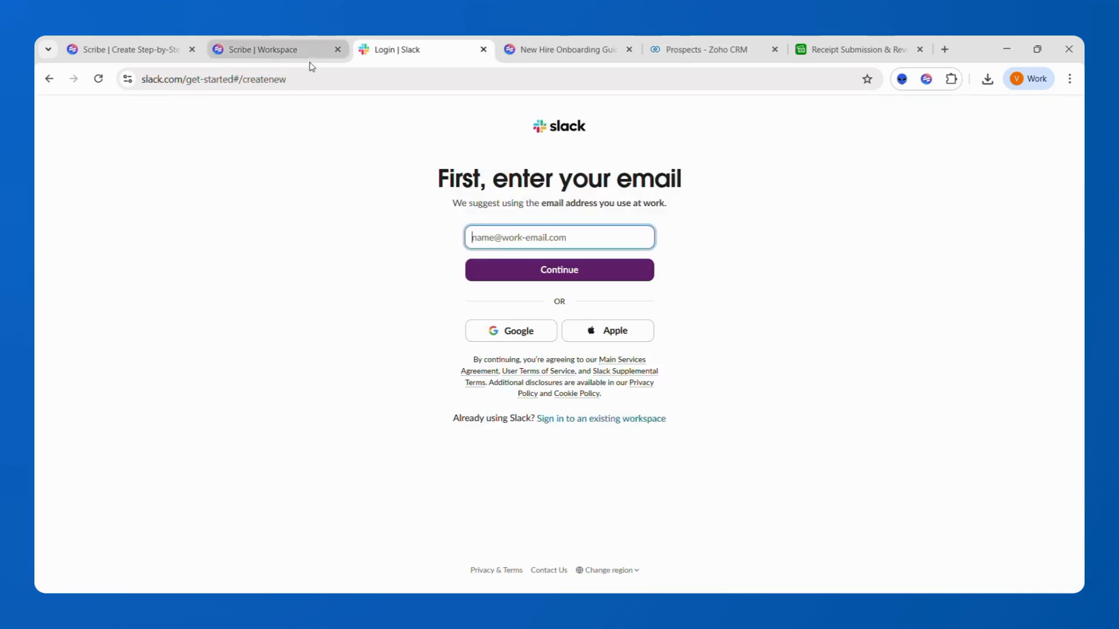
mouse_move(312, 66)
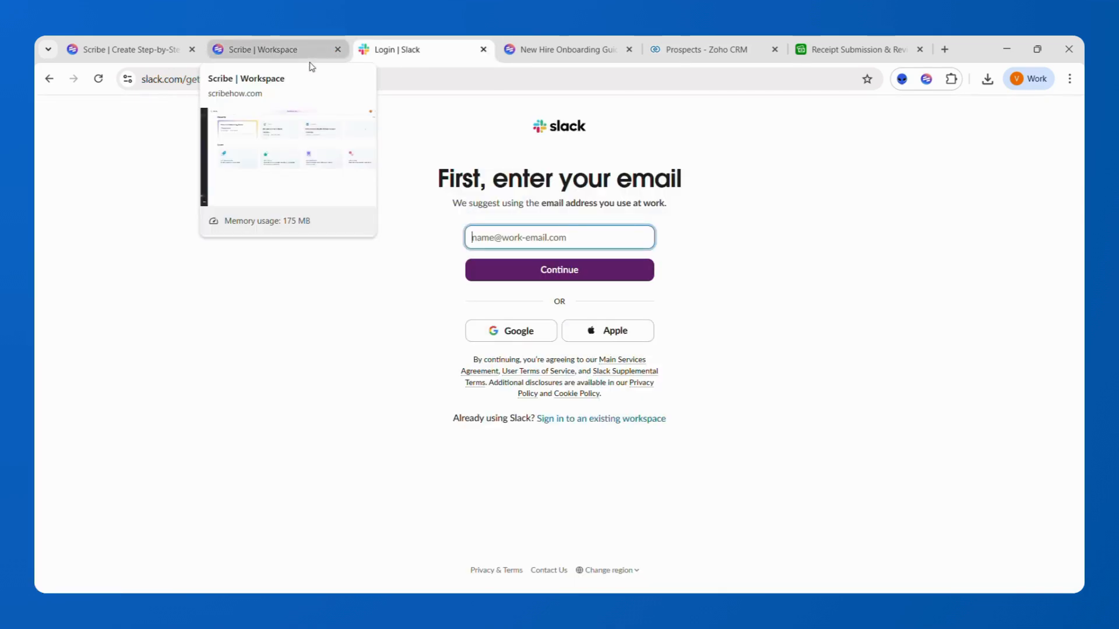
left_click(280, 51)
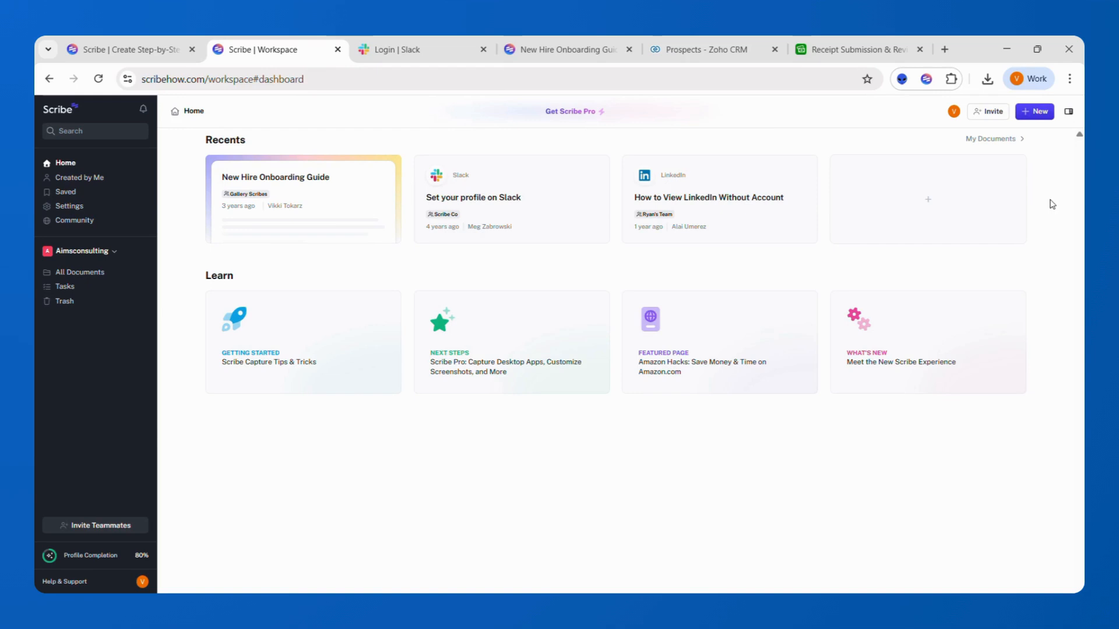
left_click(1041, 119)
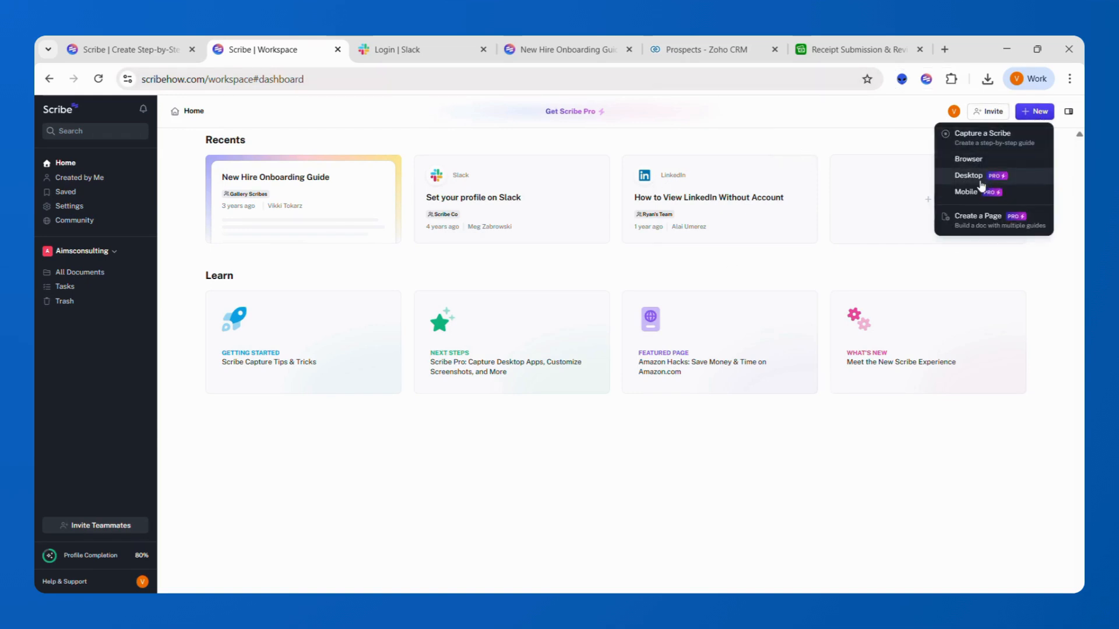
left_click(928, 88)
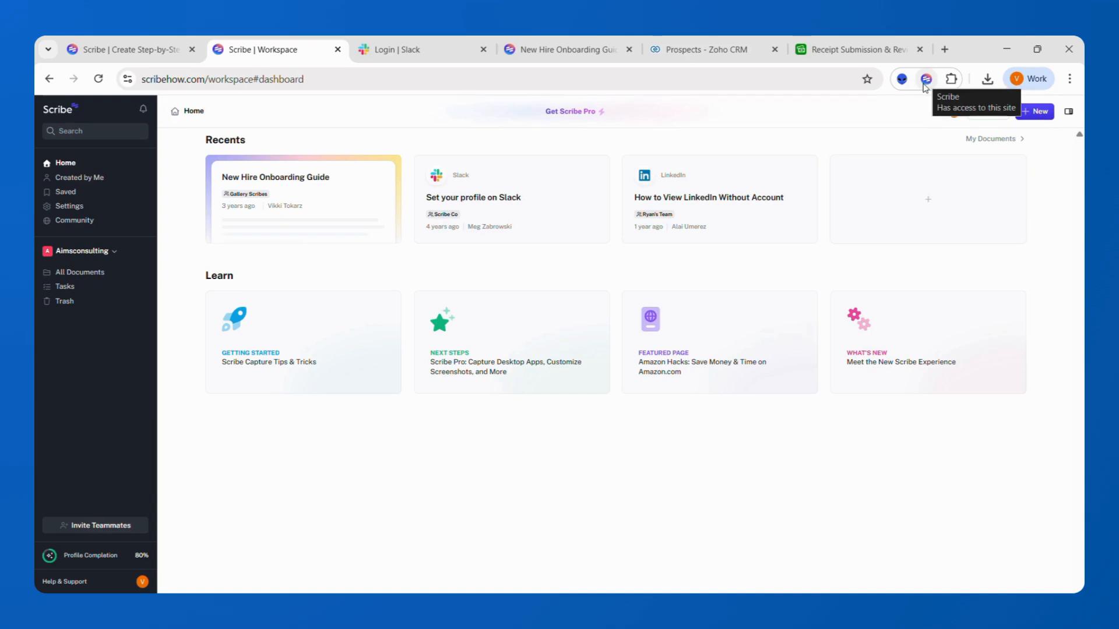
left_click(408, 52)
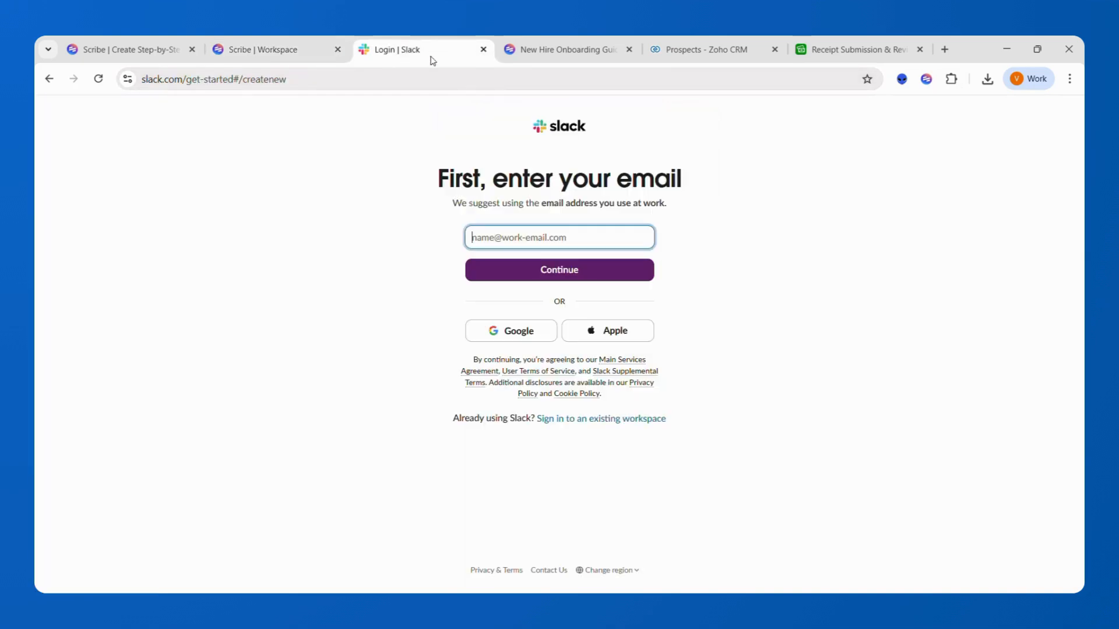
left_click(928, 80)
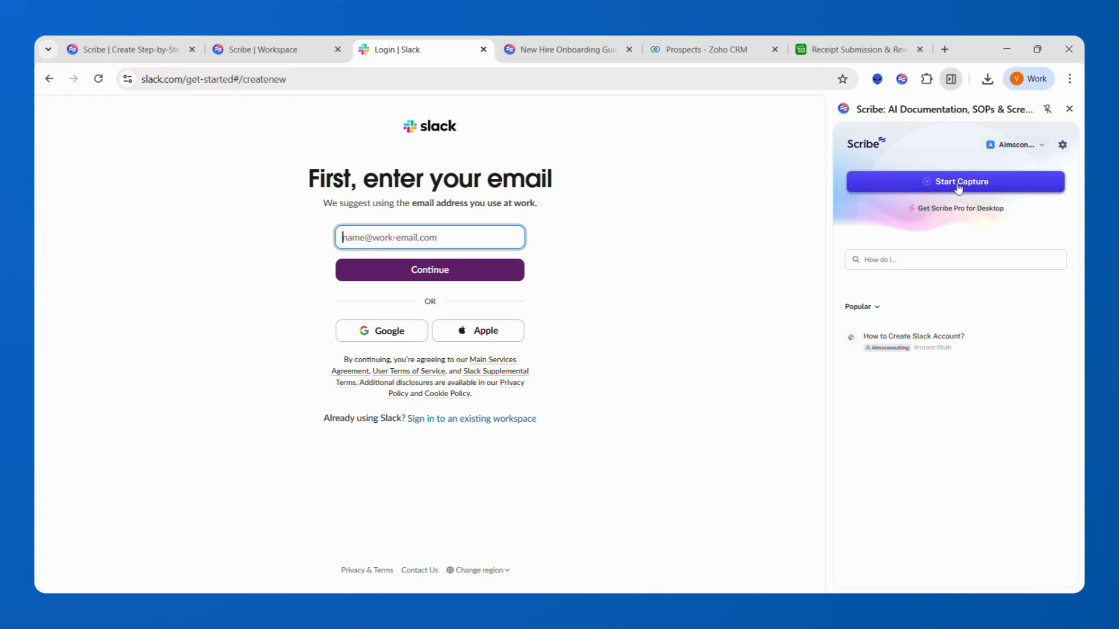
- Record entering an email address on Slack's sign-up page and clicking Continue, then complete the capture
left_click(960, 186)
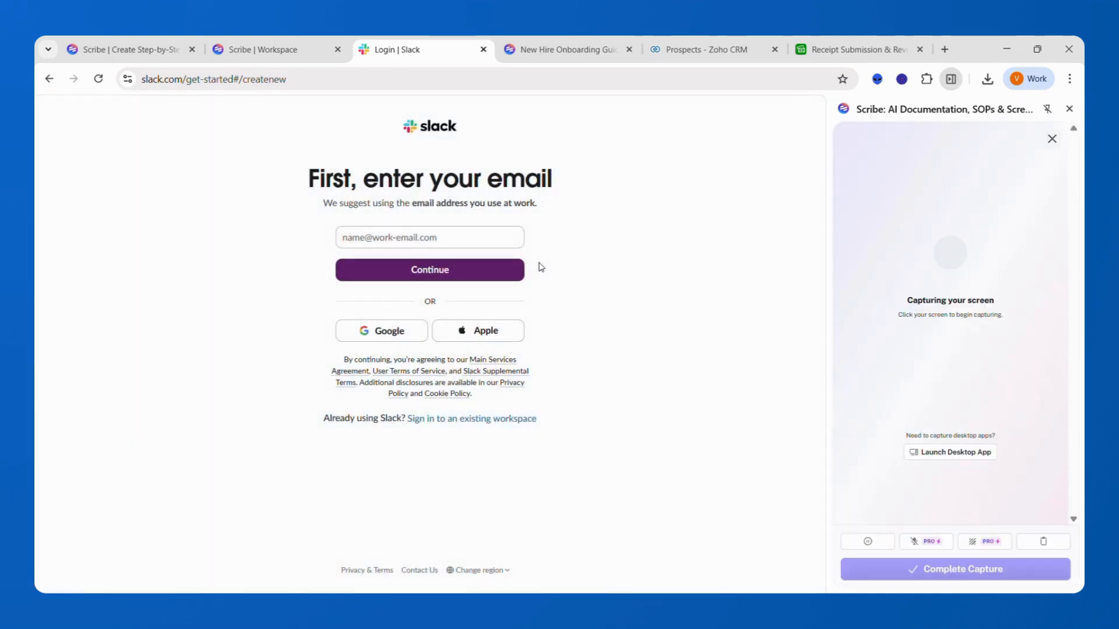
left_click(436, 239)
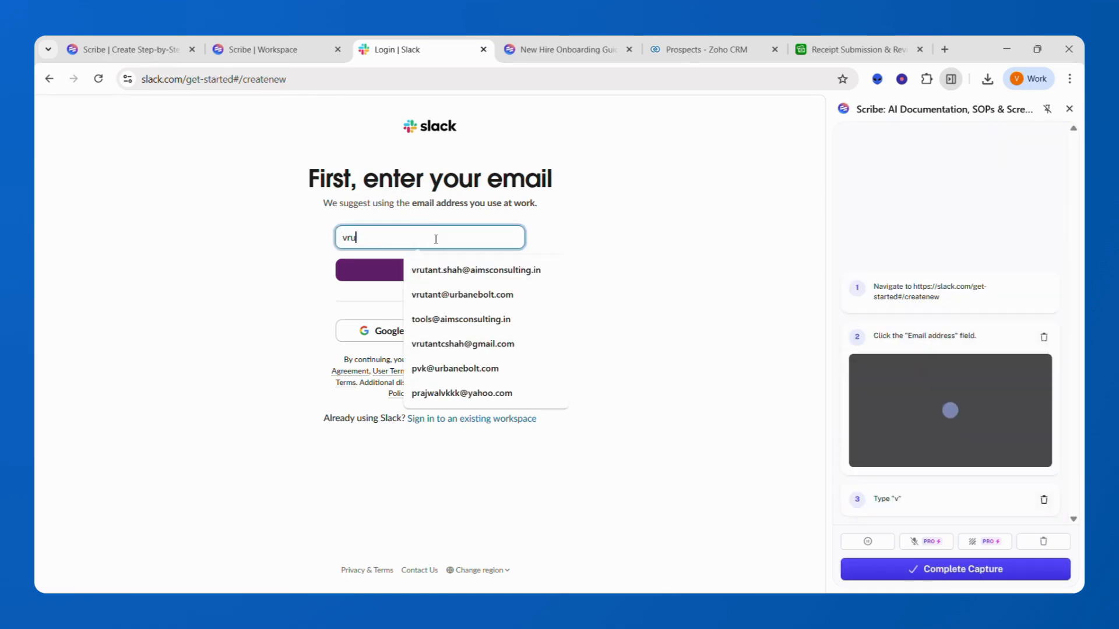
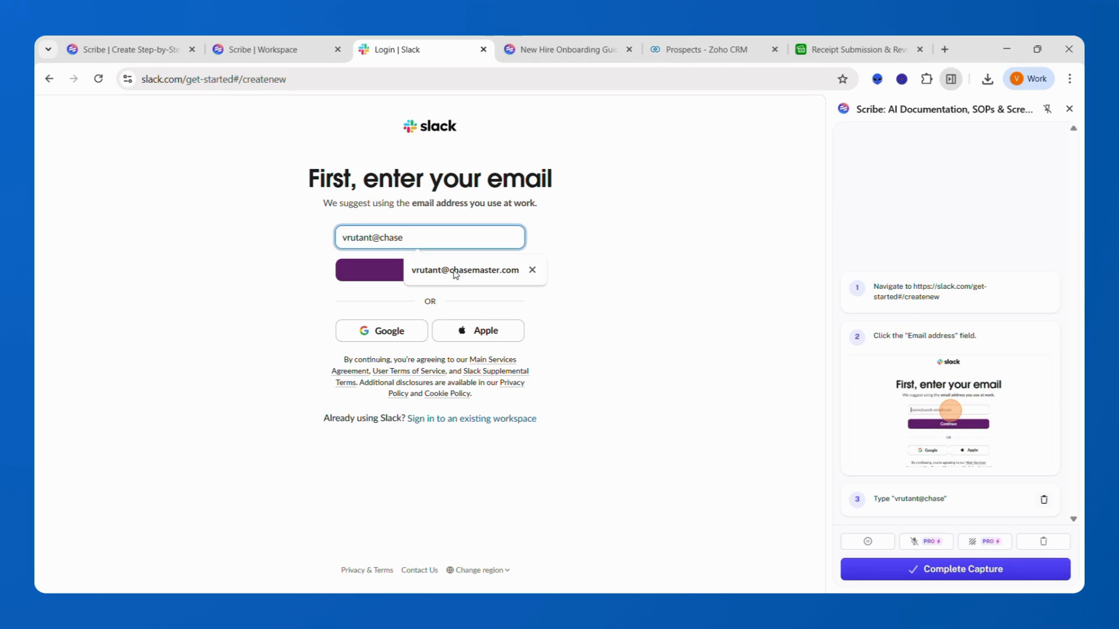
left_click(436, 240)
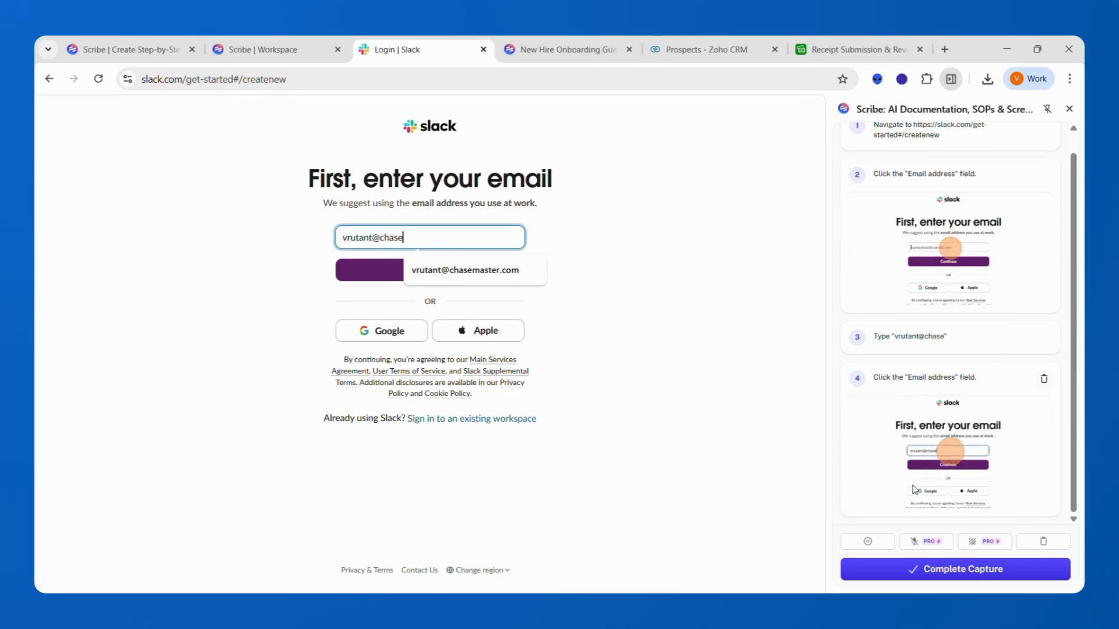
left_click(375, 267)
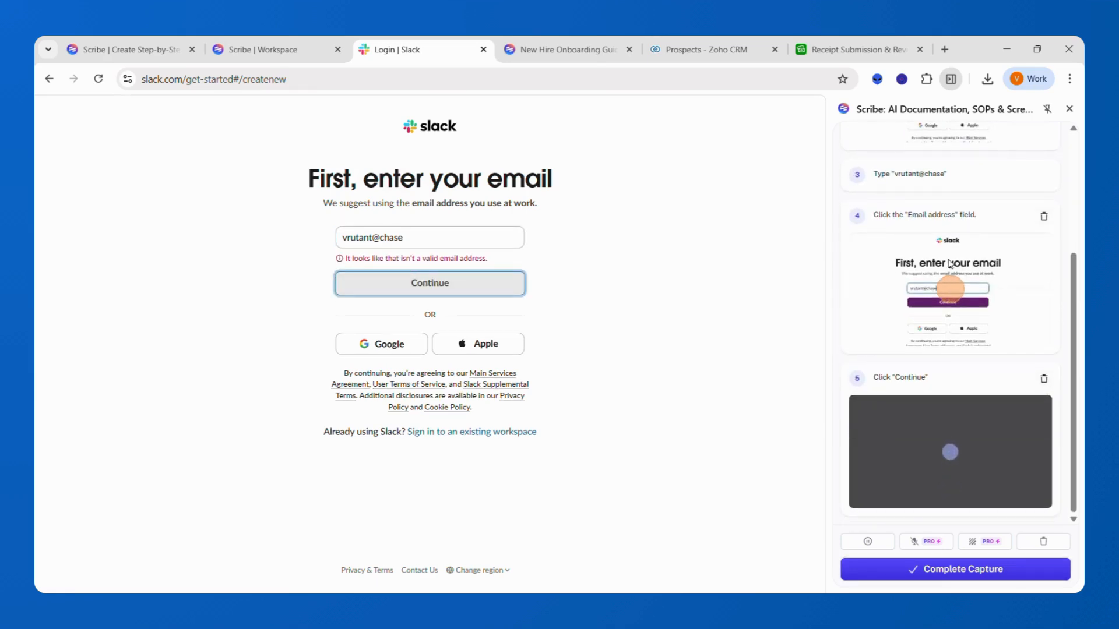
scroll(951, 263, "up", 3)
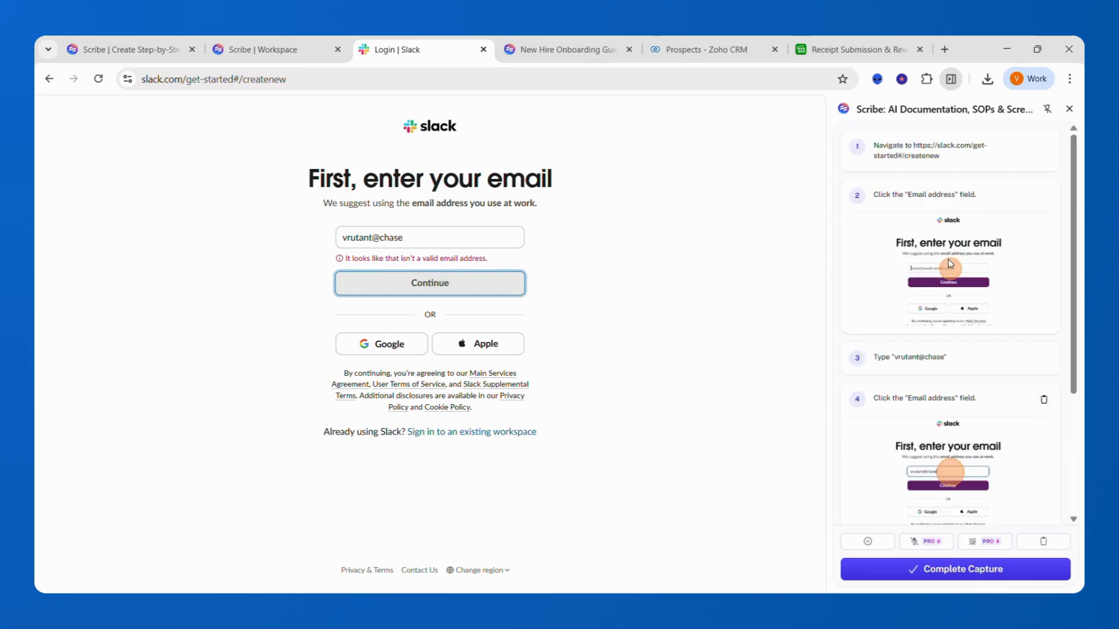
left_click(966, 570)
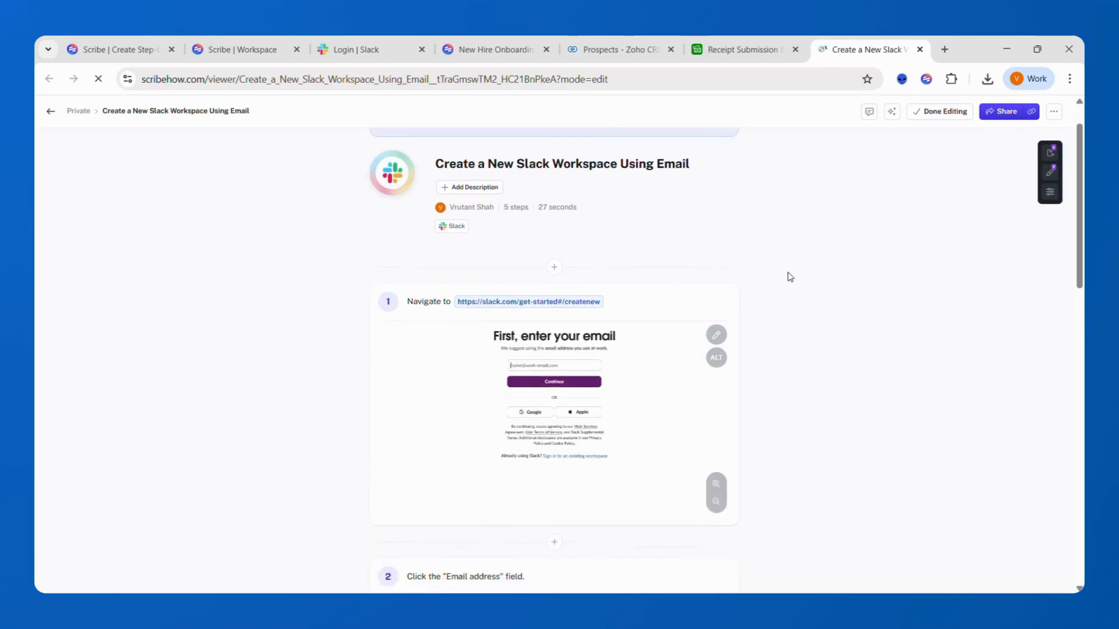
- Scroll through the captured steps and preview step 2's screenshot enlarged
scroll(790, 277, "down", 3)
scroll(790, 277, "down", 4)
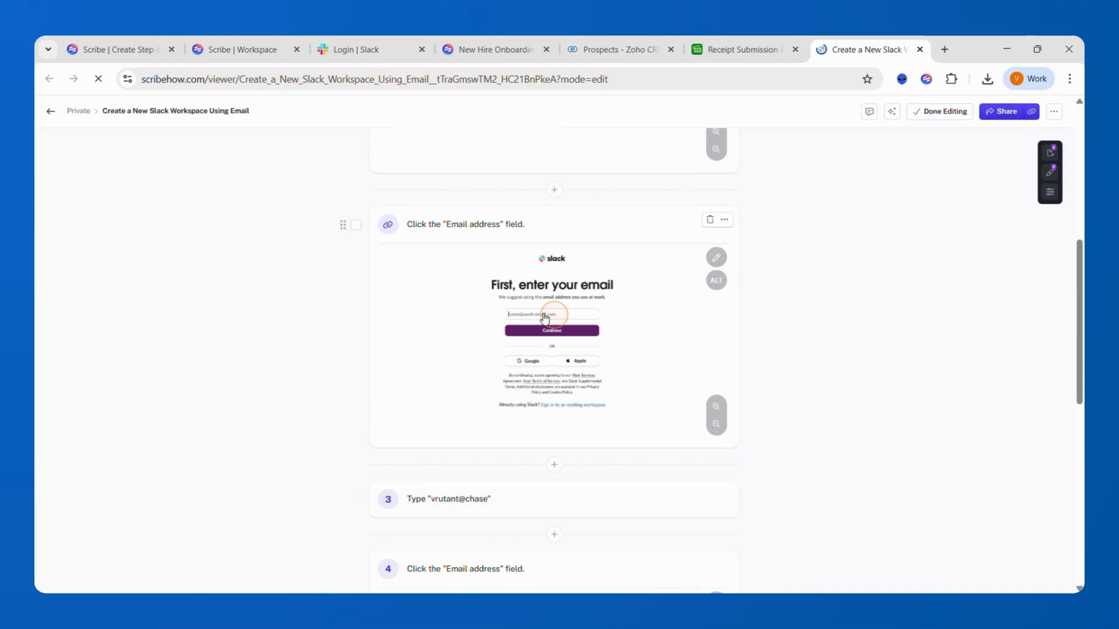
left_click(558, 318)
left_click(560, 319)
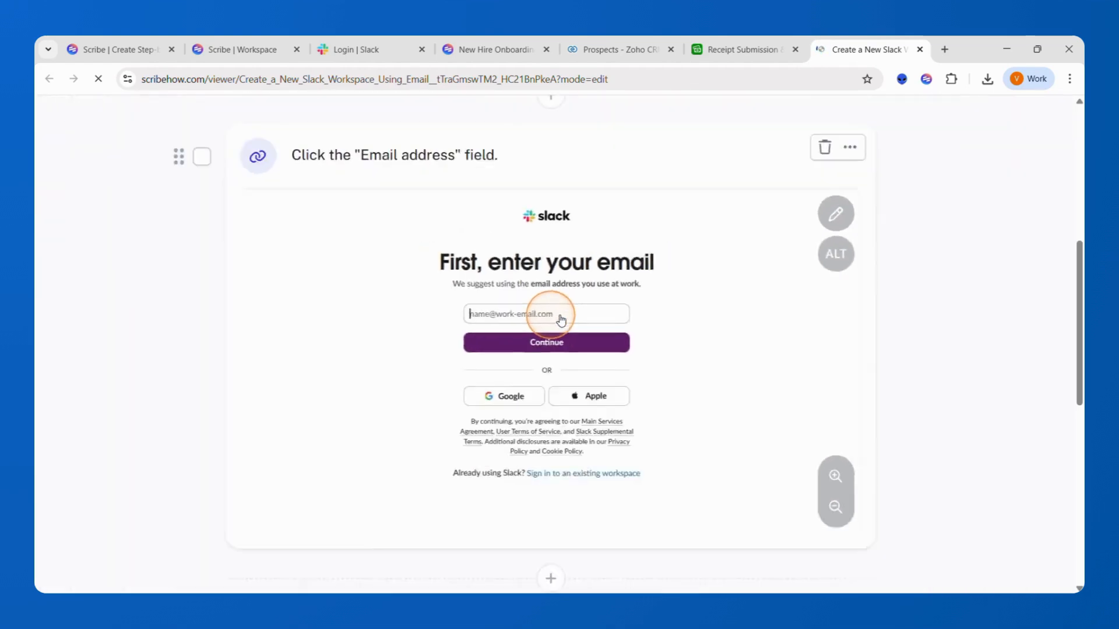
scroll(561, 319, "up", 5)
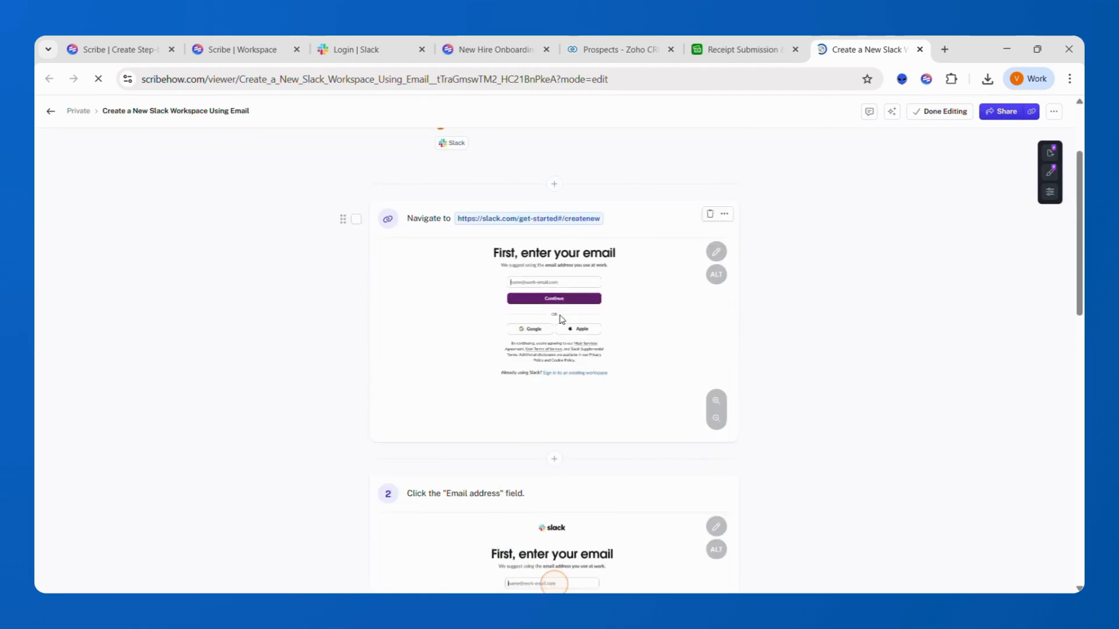
scroll(560, 320, "down", 10)
scroll(562, 319, "up", 5)
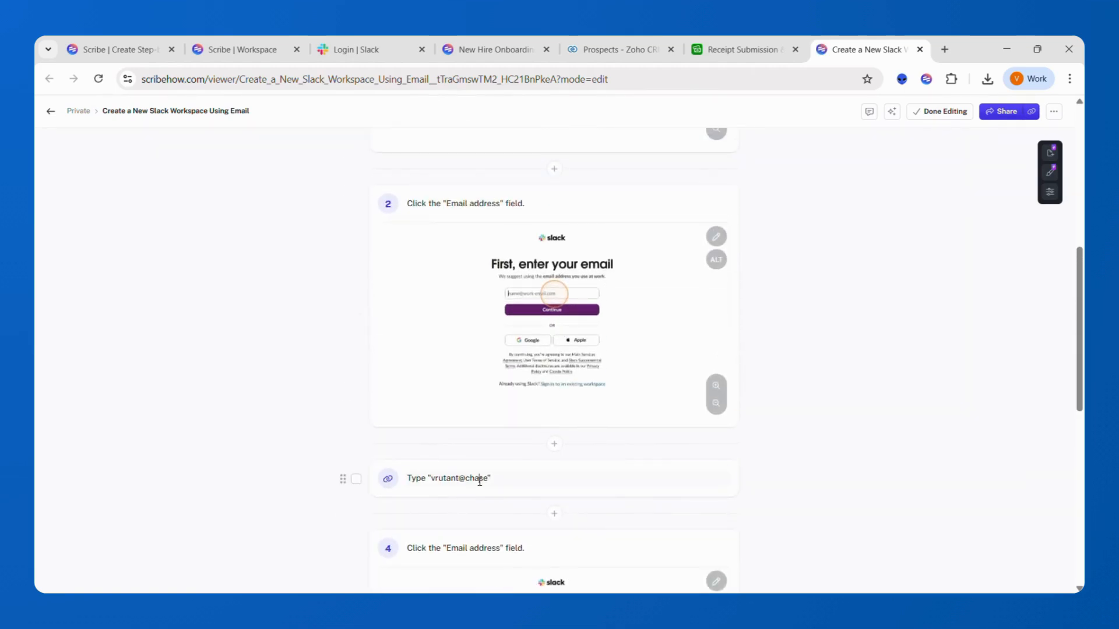
- Replace the recorded email in step 3 with bold "Your Work Email ID"
left_click(481, 481)
key("BackSpace")
key("BackSpace")
key("BackSpace")
key("BackSpace")
key("BackSpace")
key("BackSpace")
key("BackSpace")
key("BackSpace")
key("BackSpace")
key("BackSpace")
key("BackSpace")
key("BackSpace")
key("BackSpace")
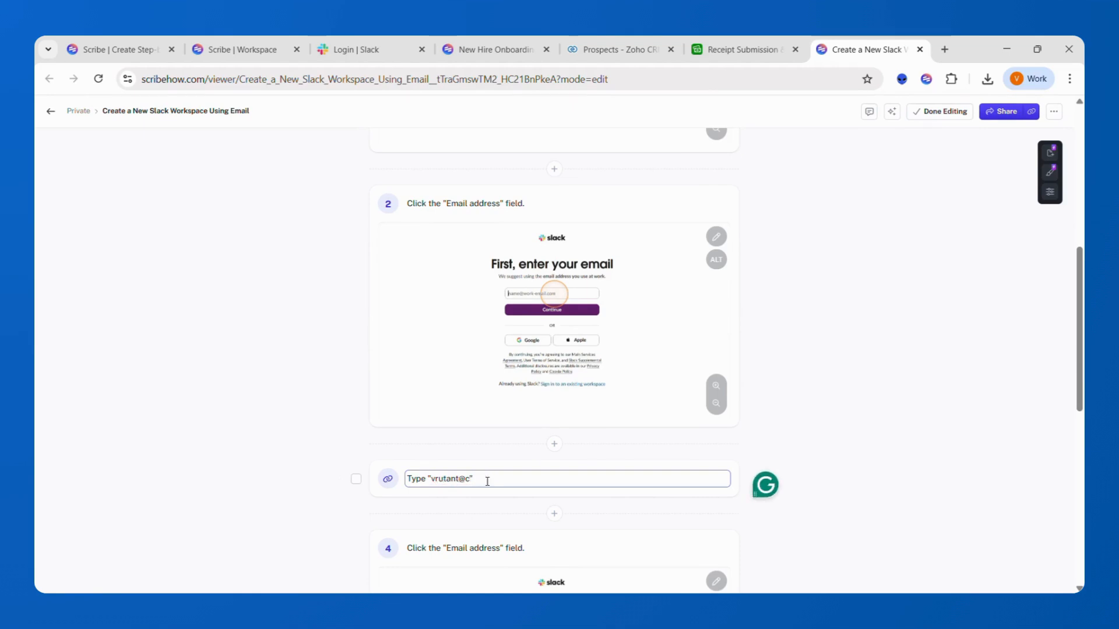
type("YourWor")
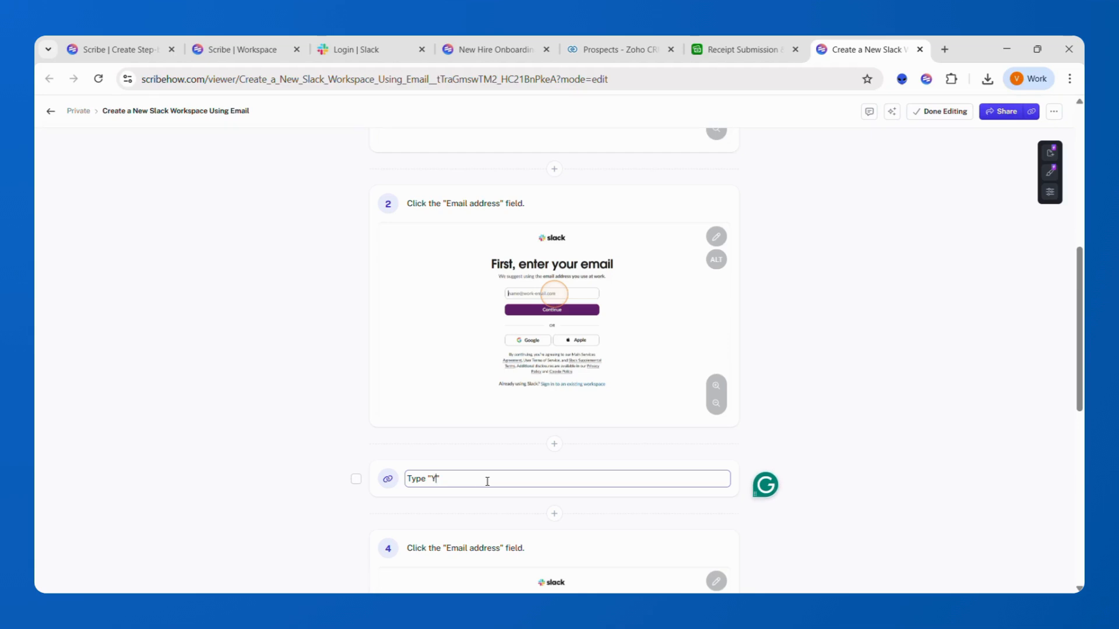
type("kEmail ID")
key("shift+Left")
key("shift+Left")
key("shift+Left")
key("shift+Left")
key("shift+Left")
key("shift+Left")
key("shift+Left")
key("shift+Left")
key("shift+Left")
key("shift+Left")
key("shift+Left")
key("shift+Left")
key("shift+Left")
key("shift+Left")
key("shift+Left")
key("shift+Left")
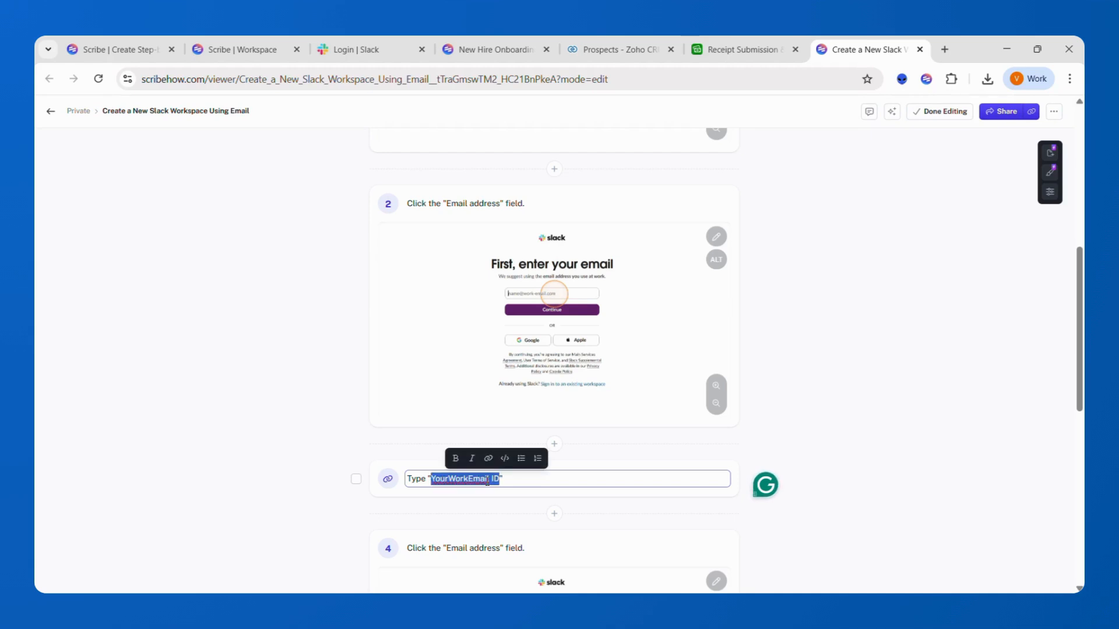
key("ctrl+b")
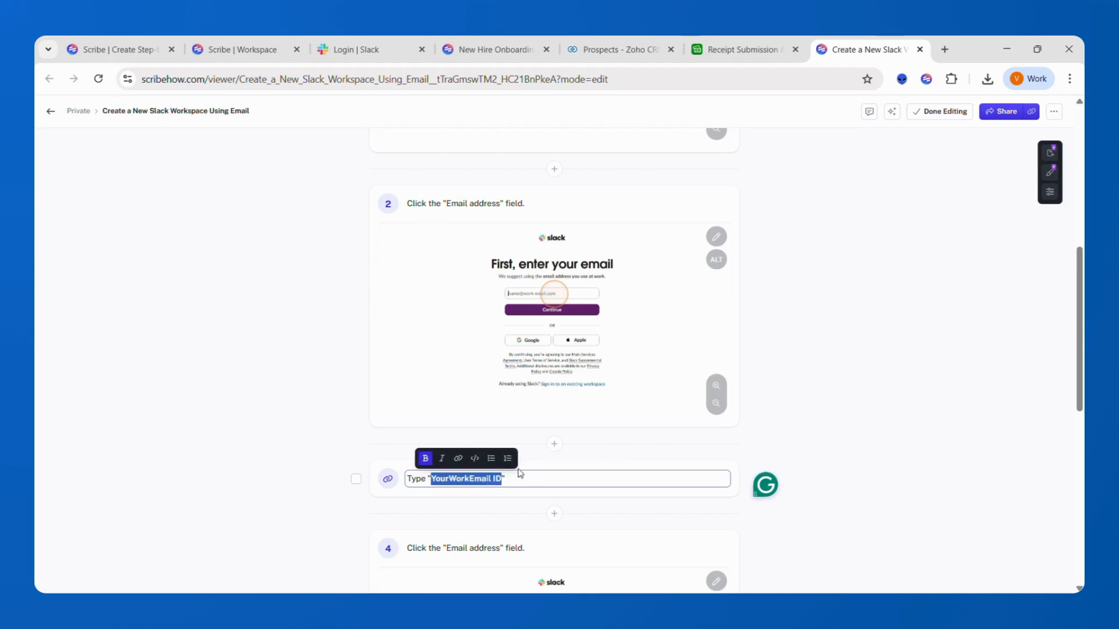
left_click(471, 481)
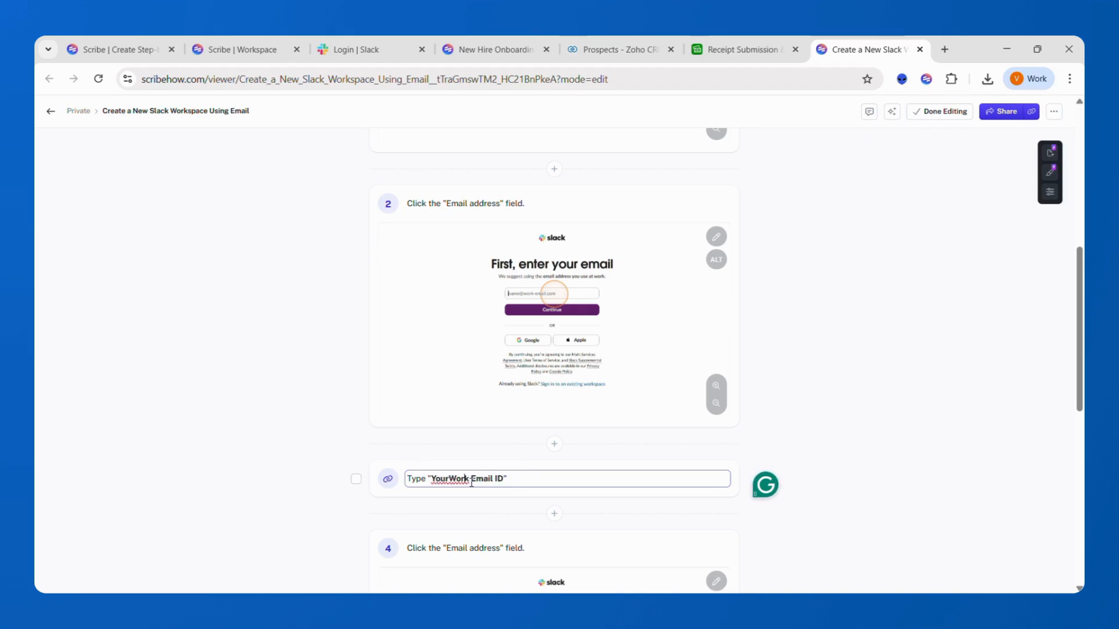
key("Left")
key("Left")
key("Left")
key("Left")
key("Left")
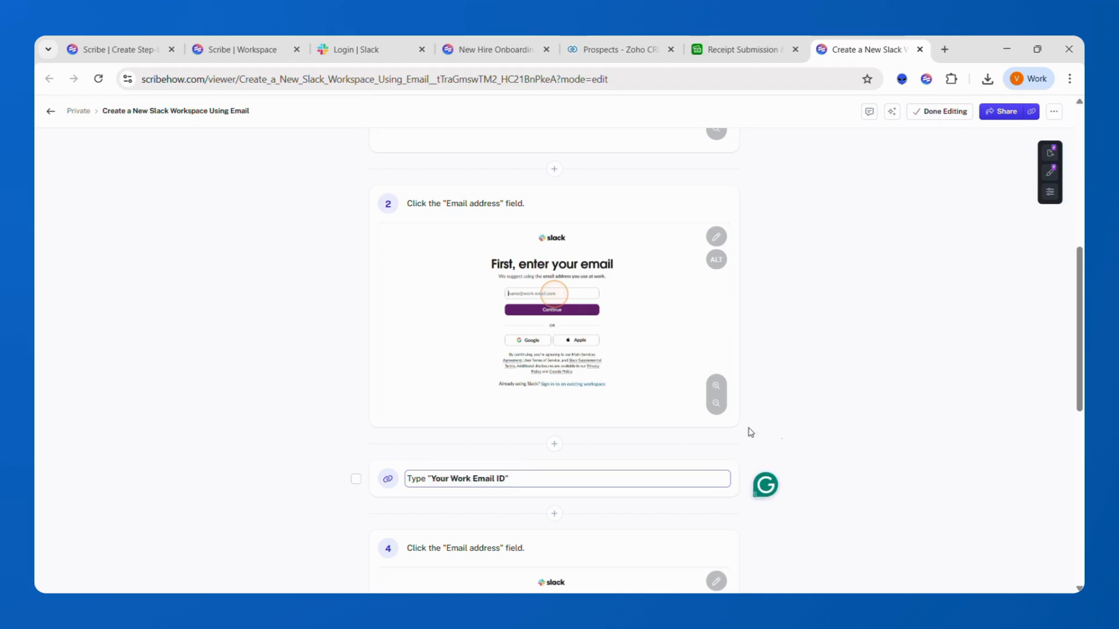
left_click(801, 436)
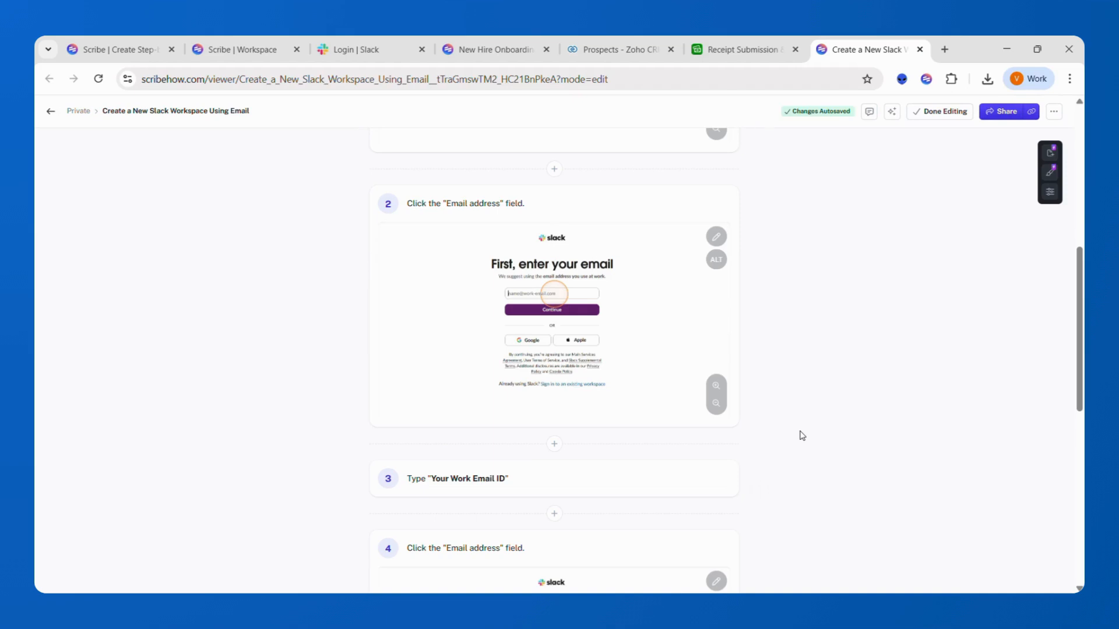
scroll(802, 435, "up", 7)
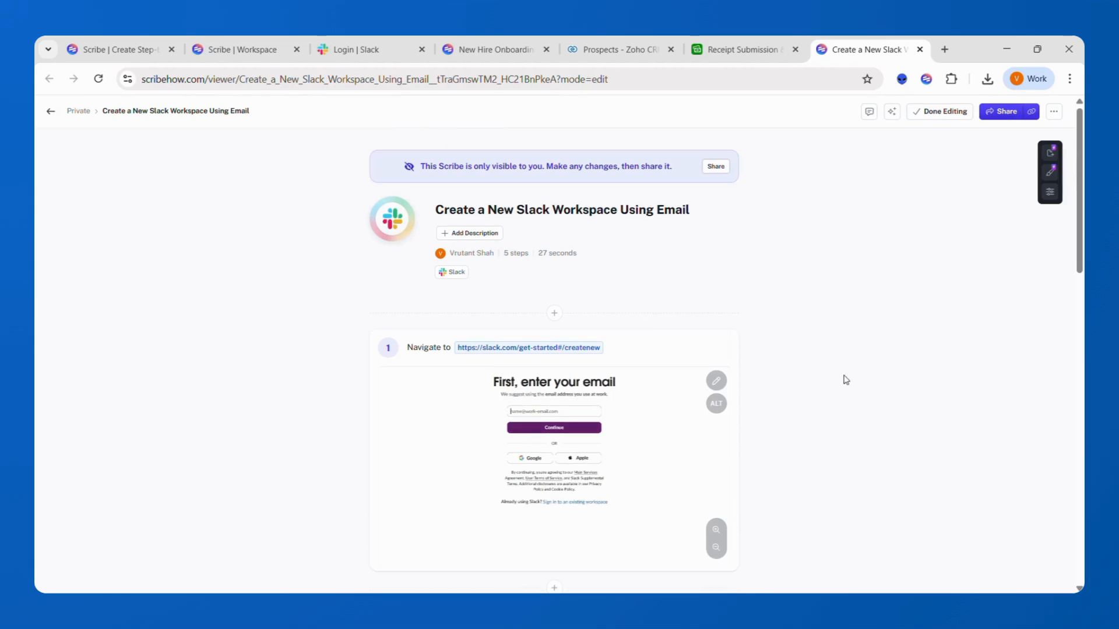
- Rename the guide 'How to Create Your Slack Account?' and add an AI Generated description
scroll(846, 379, "down", 1)
scroll(845, 380, "up", 1)
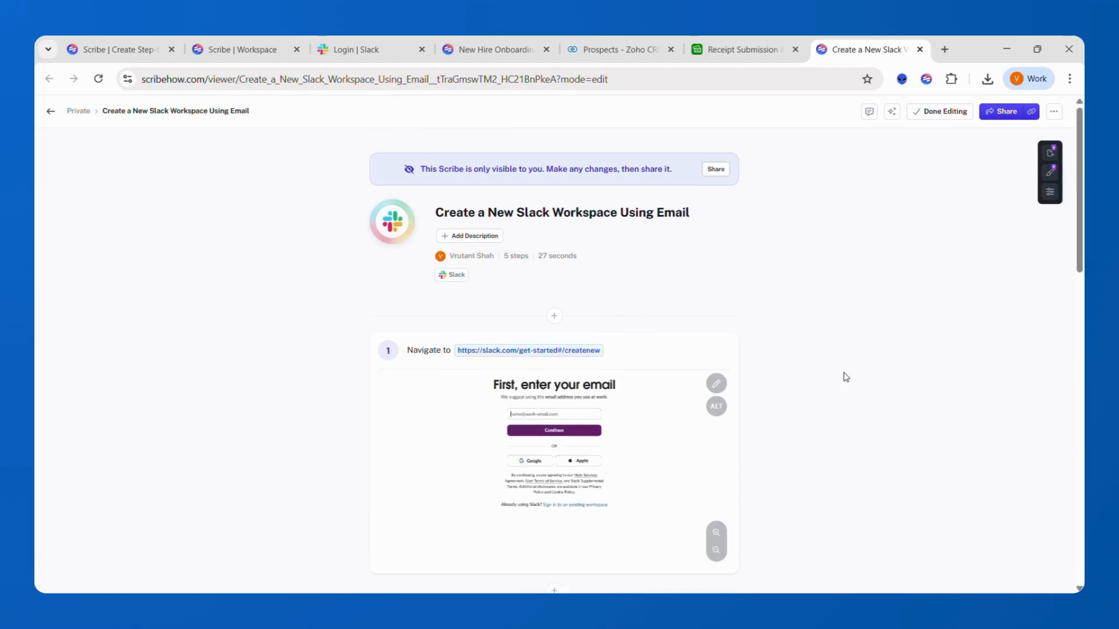
left_click(651, 217)
key("ctrl+a")
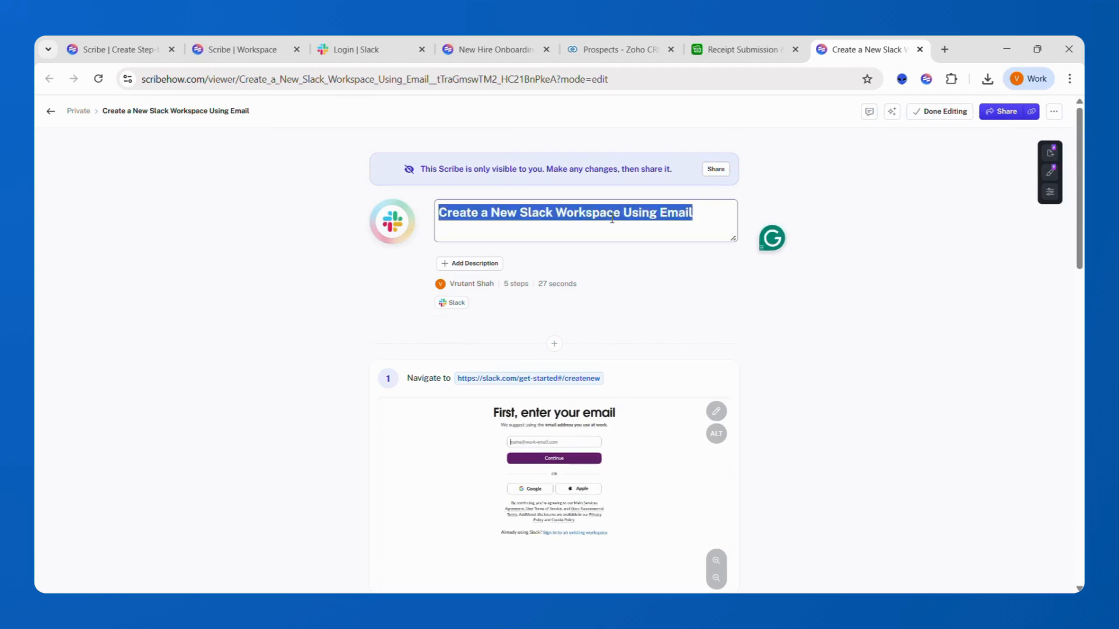
type("How to Cr")
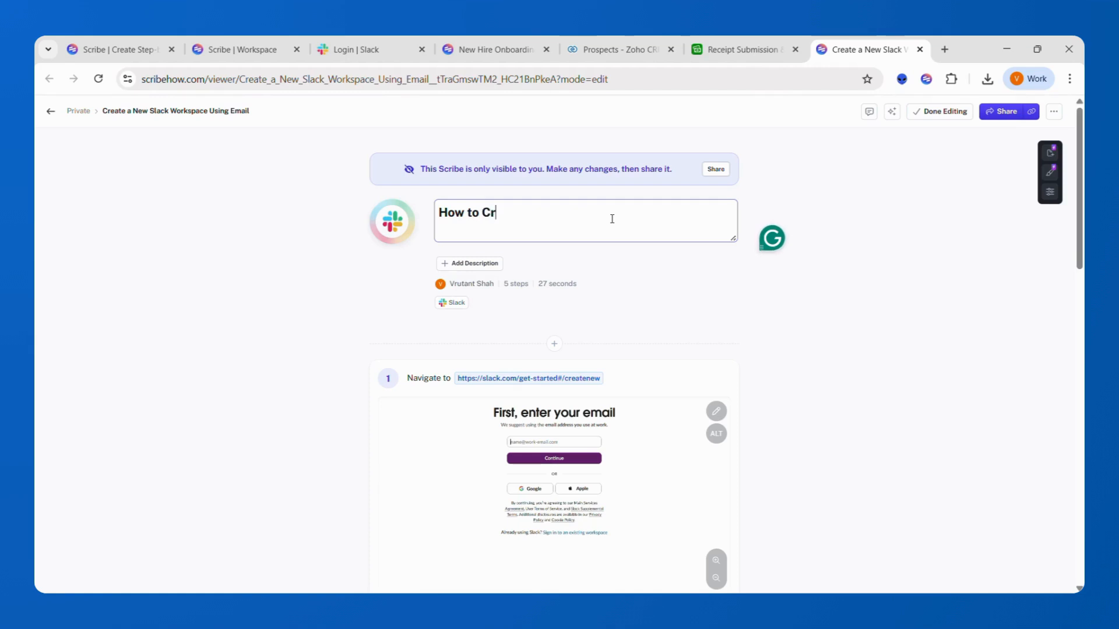
type("eate Your Slack Account?")
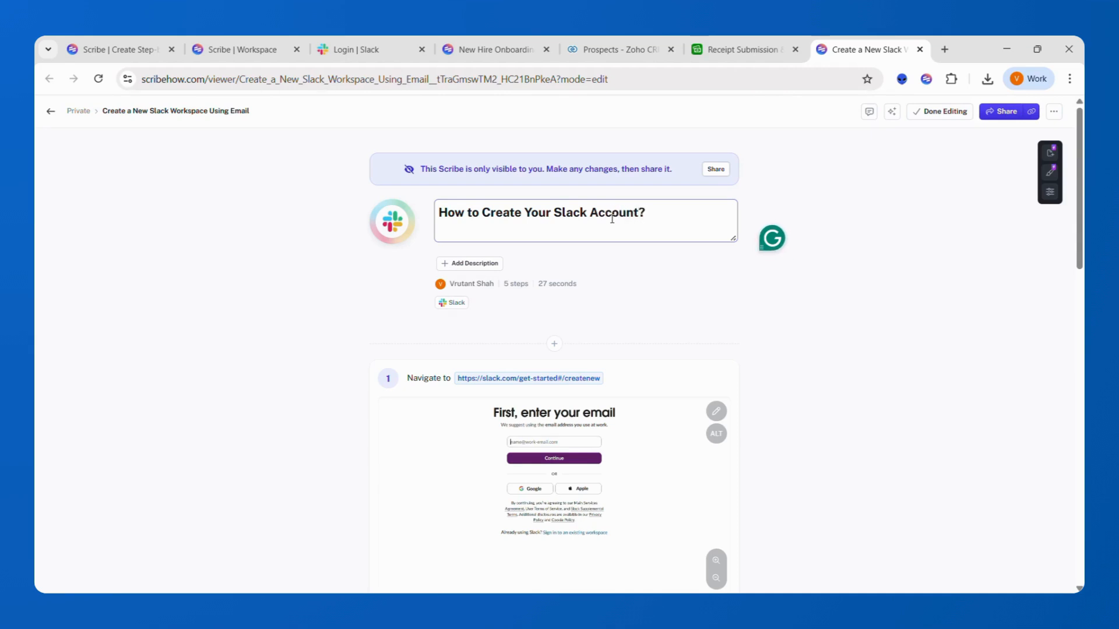
key("Return")
left_click(473, 235)
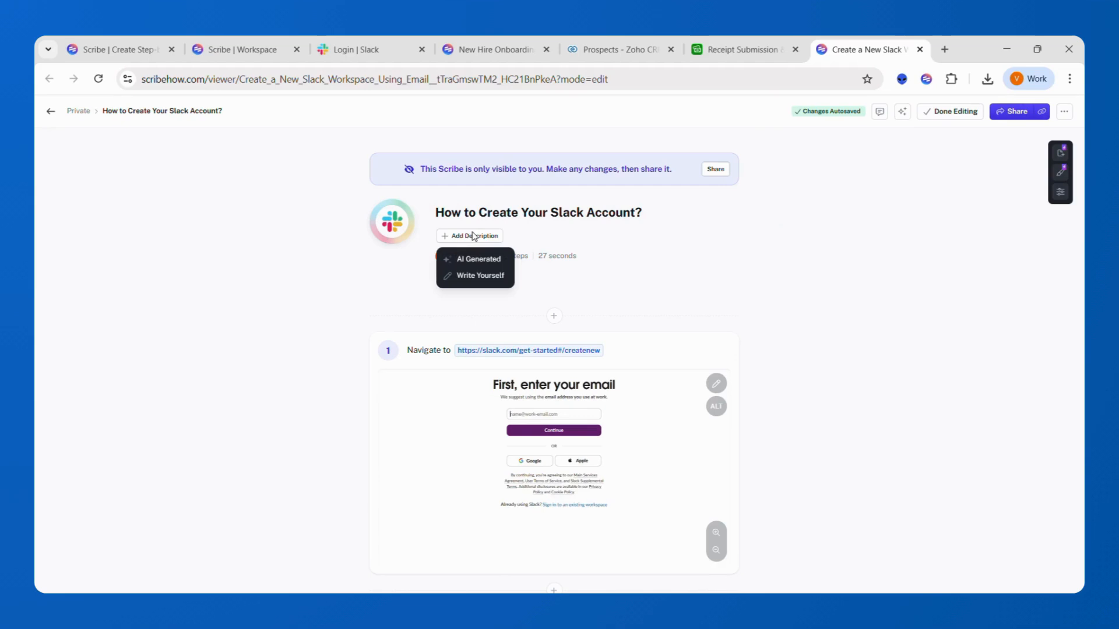
left_click(484, 259)
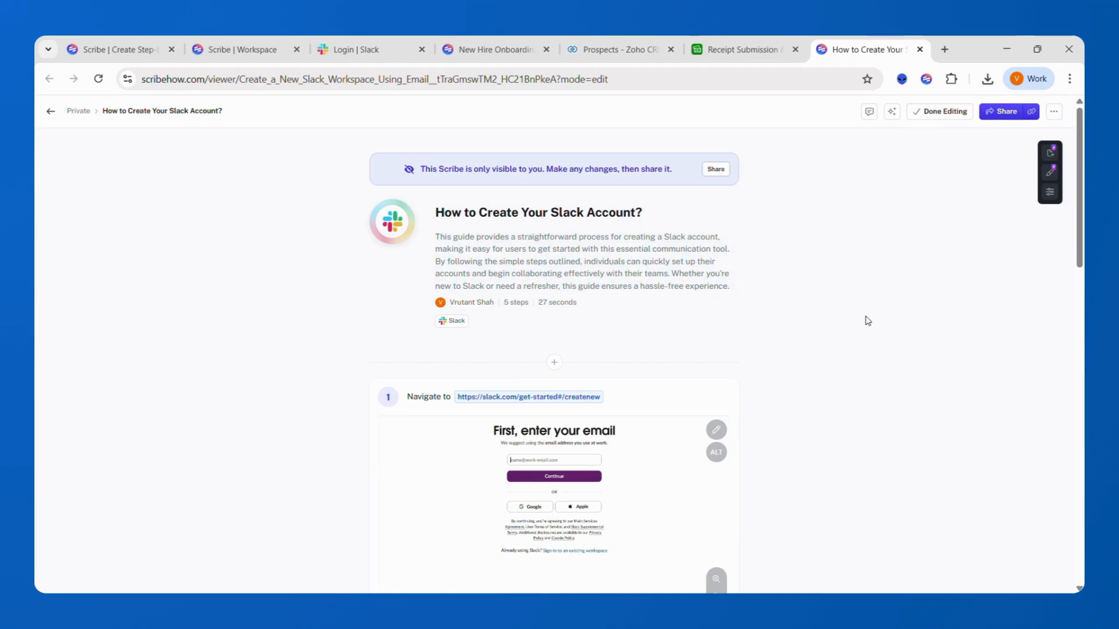
- Finish editing, set the share viewing mode to Slides, and copy the slides link into a new tab
left_click(932, 112)
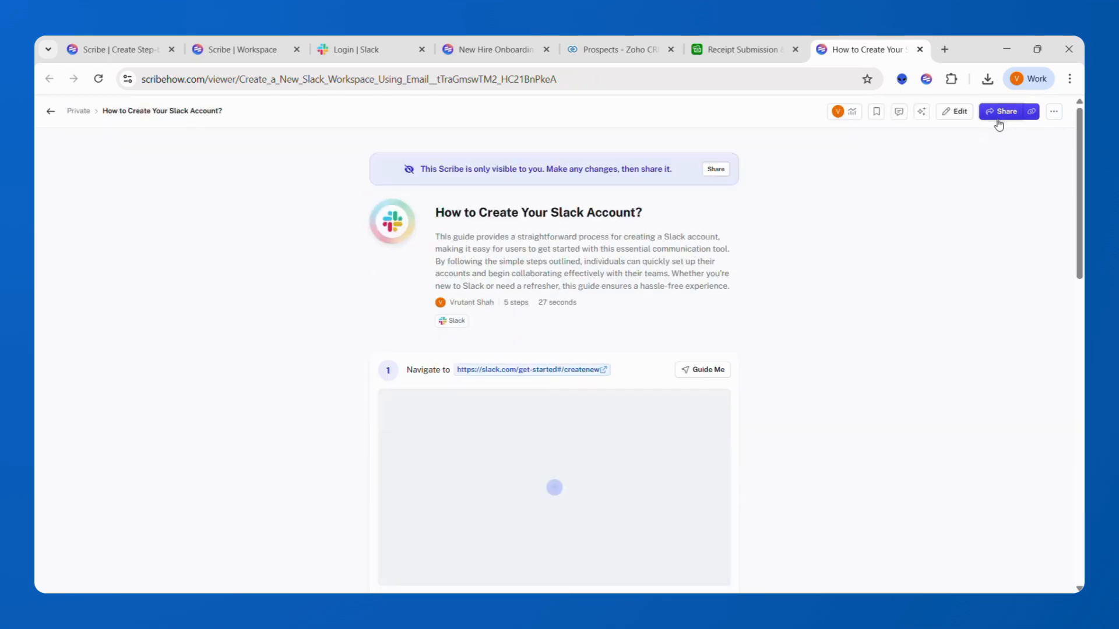
left_click(999, 120)
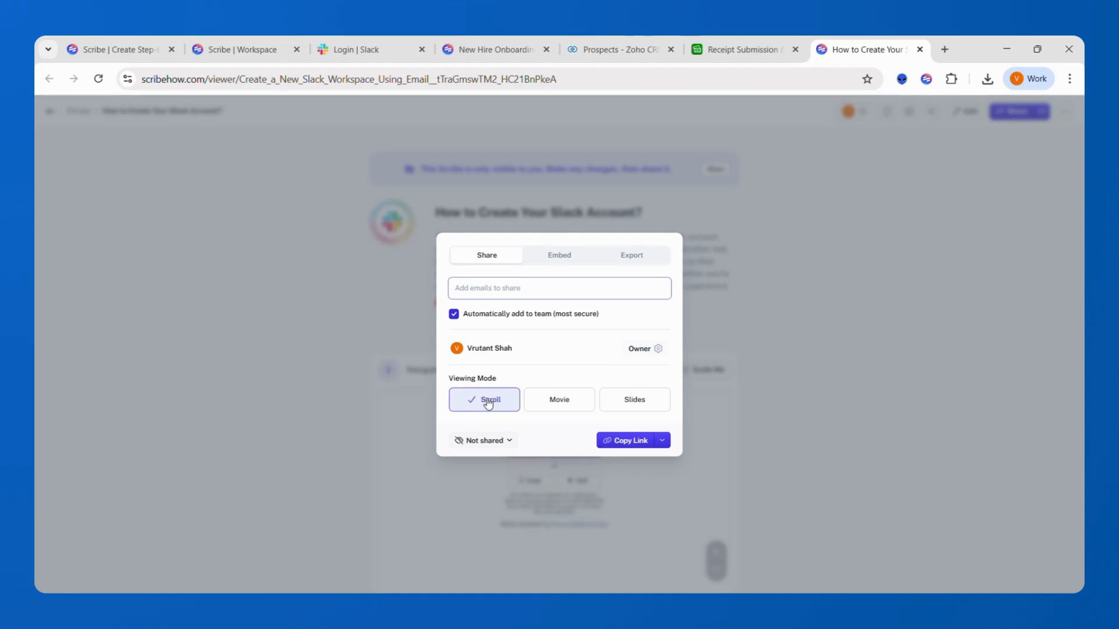
left_click(559, 405)
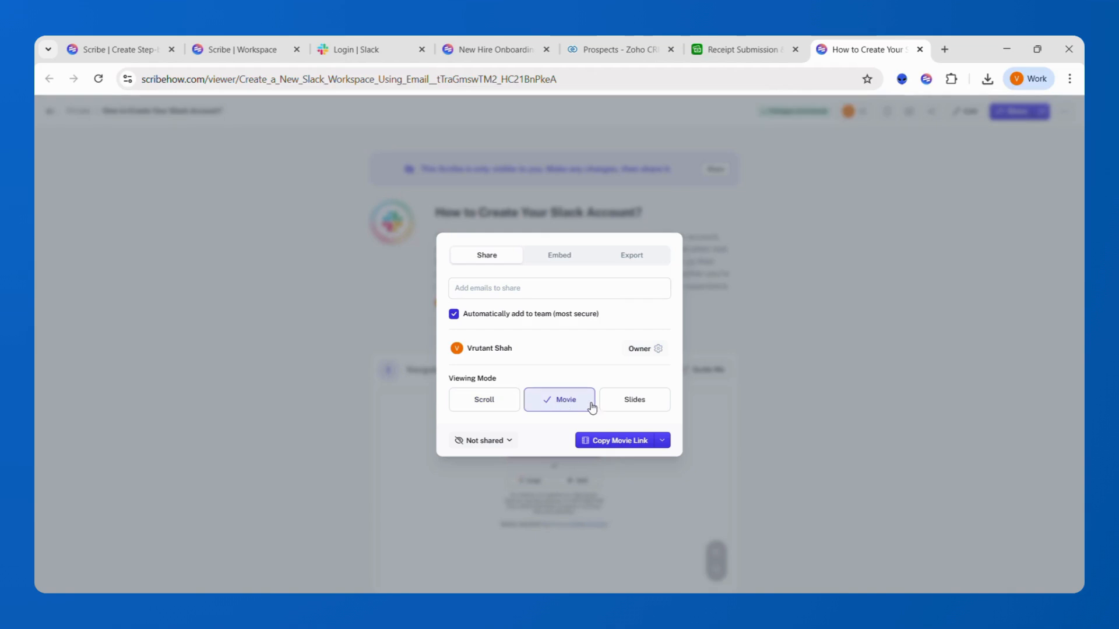
left_click(637, 406)
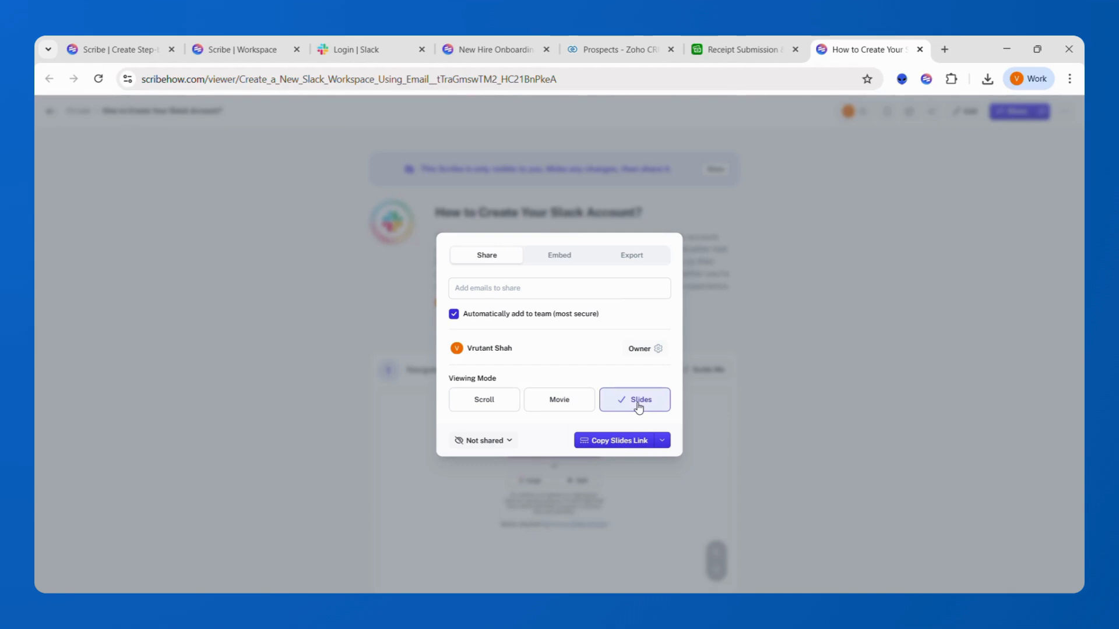
left_click(612, 441)
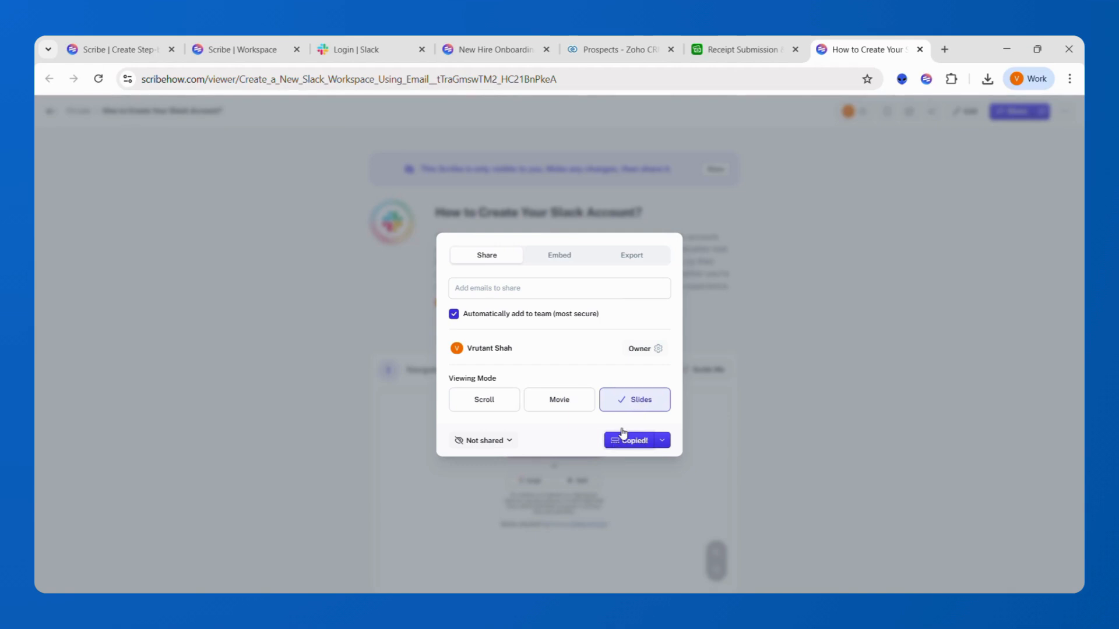
left_click(943, 51)
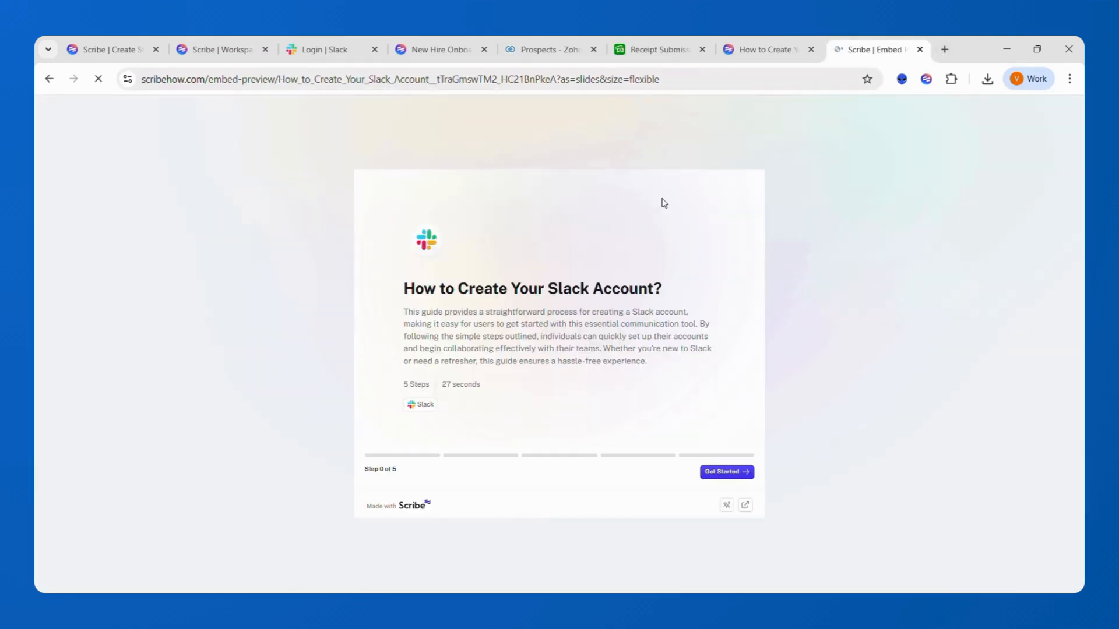
- Step through the slides to step 4, go back to the intro card, then open the onboarding page
left_click(726, 476)
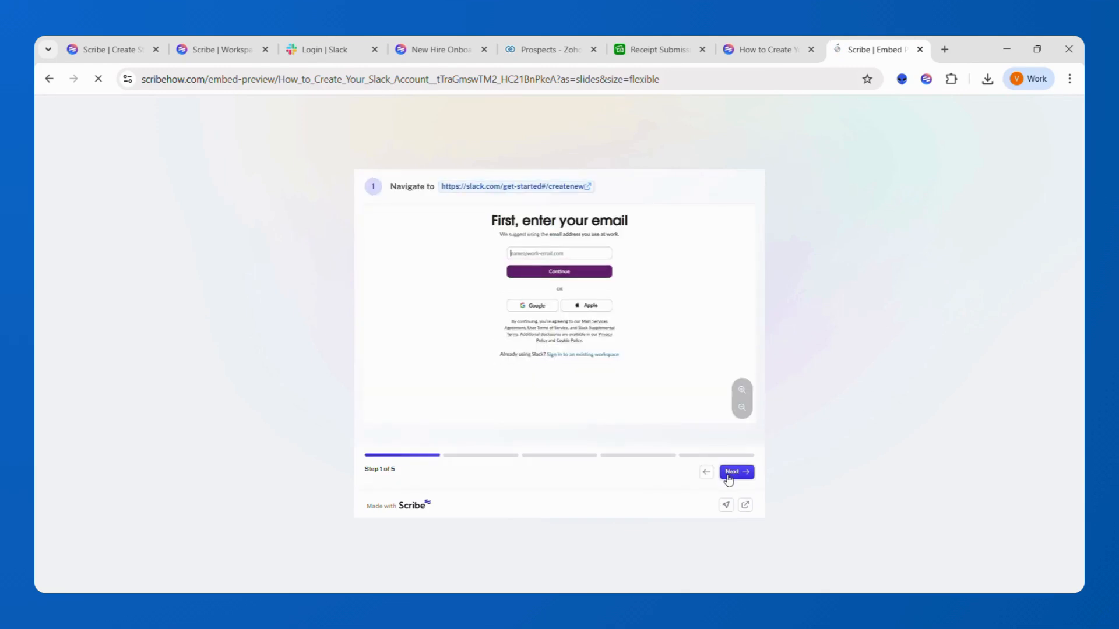
left_click(728, 477)
left_click(728, 477)
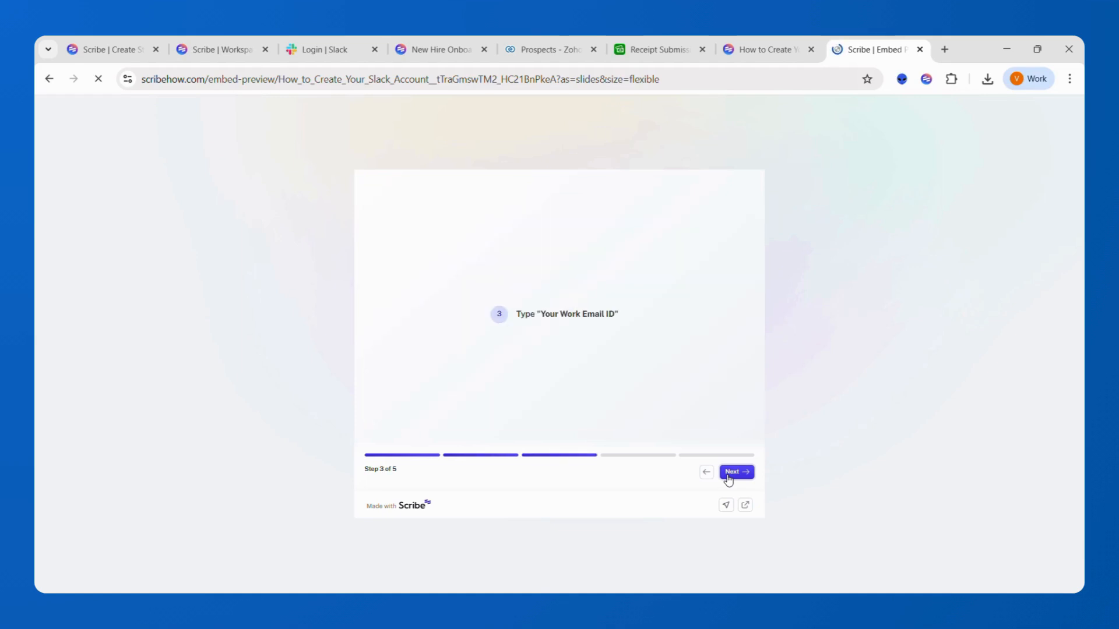
left_click(728, 477)
left_click(704, 478)
left_click(704, 477)
left_click(704, 477)
left_click(704, 478)
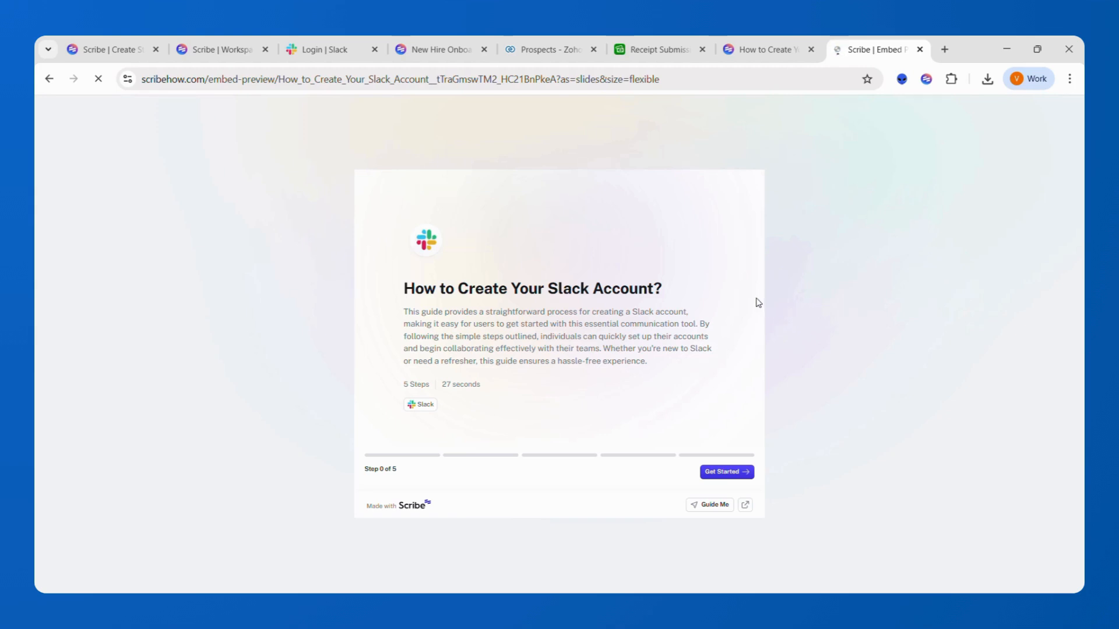
left_click(428, 58)
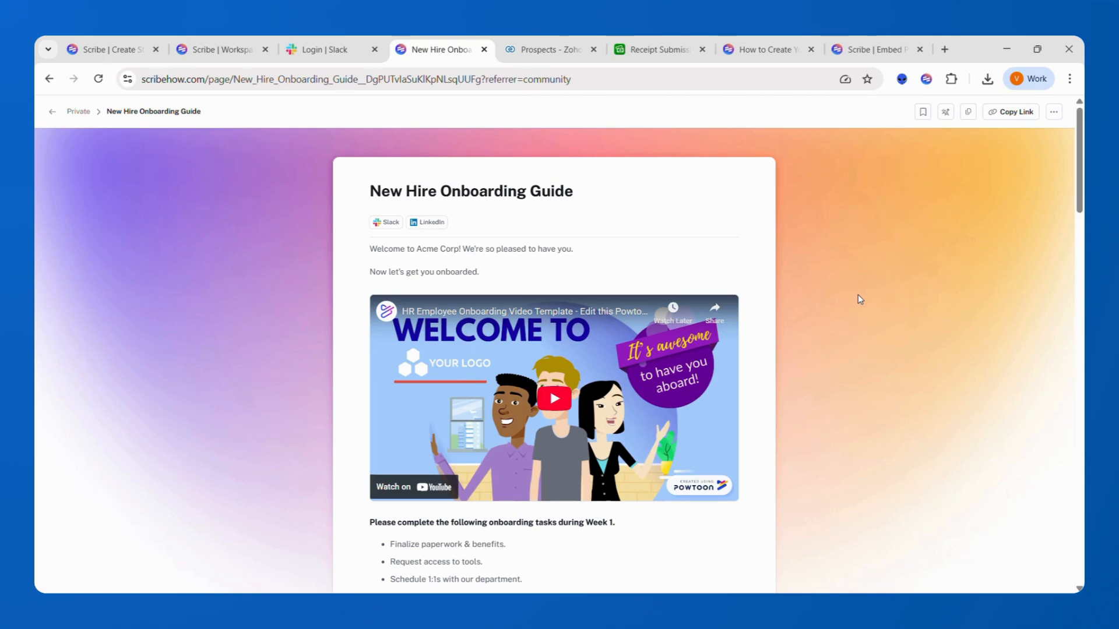
- Scroll to the end of the New Hire Onboarding Guide, close the Login | Slack tab, and return to the top
scroll(858, 295, "down", 5)
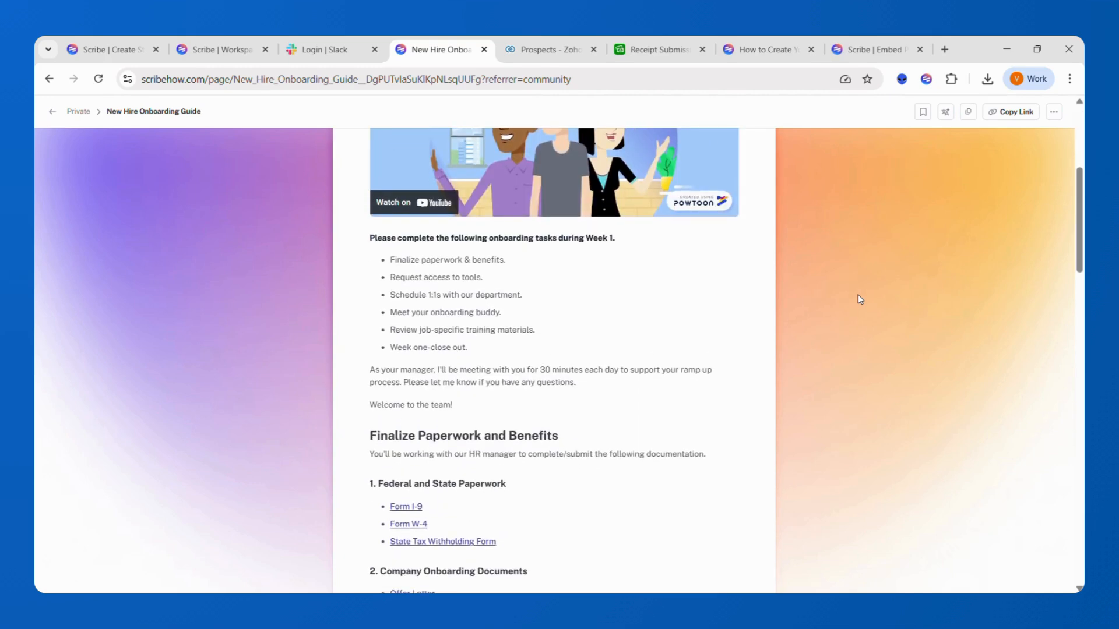
scroll(858, 295, "down", 3)
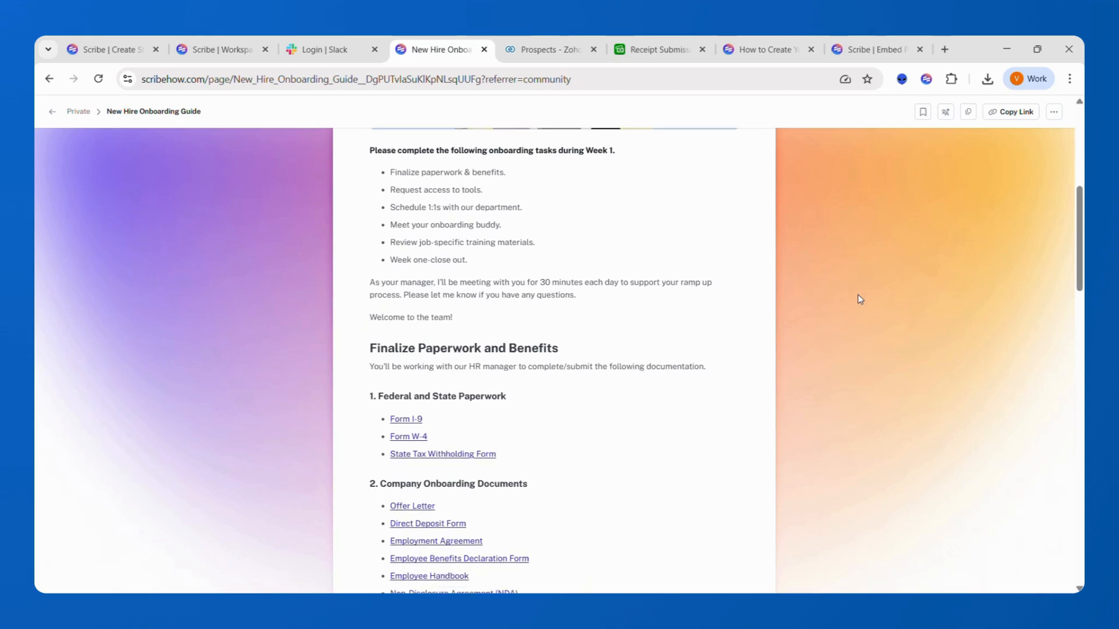
scroll(858, 299, "down", 4)
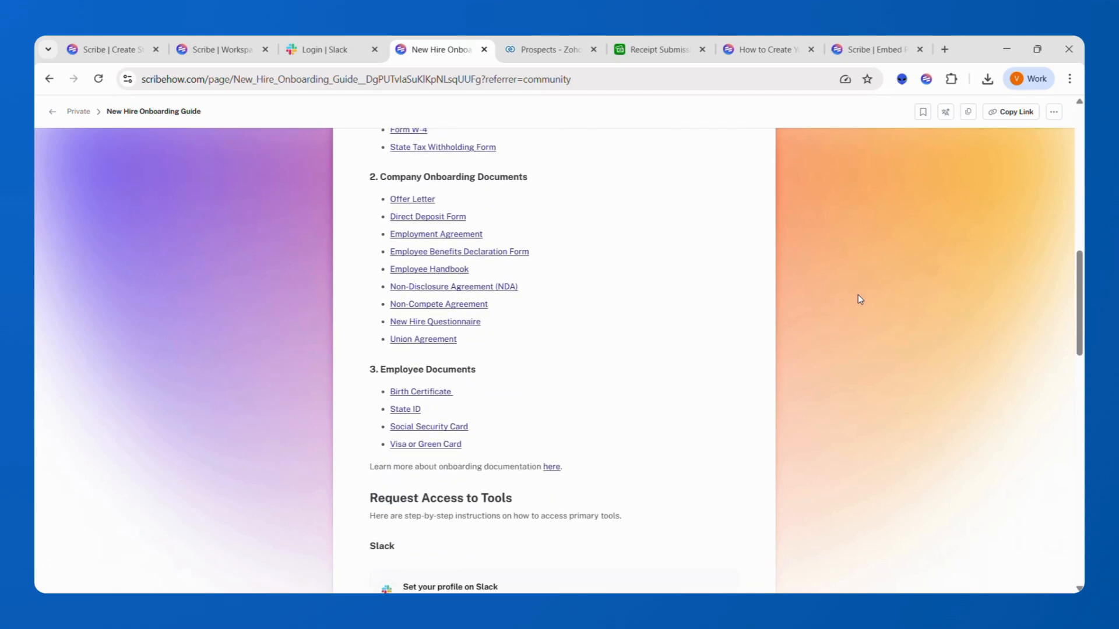
scroll(858, 299, "down", 2)
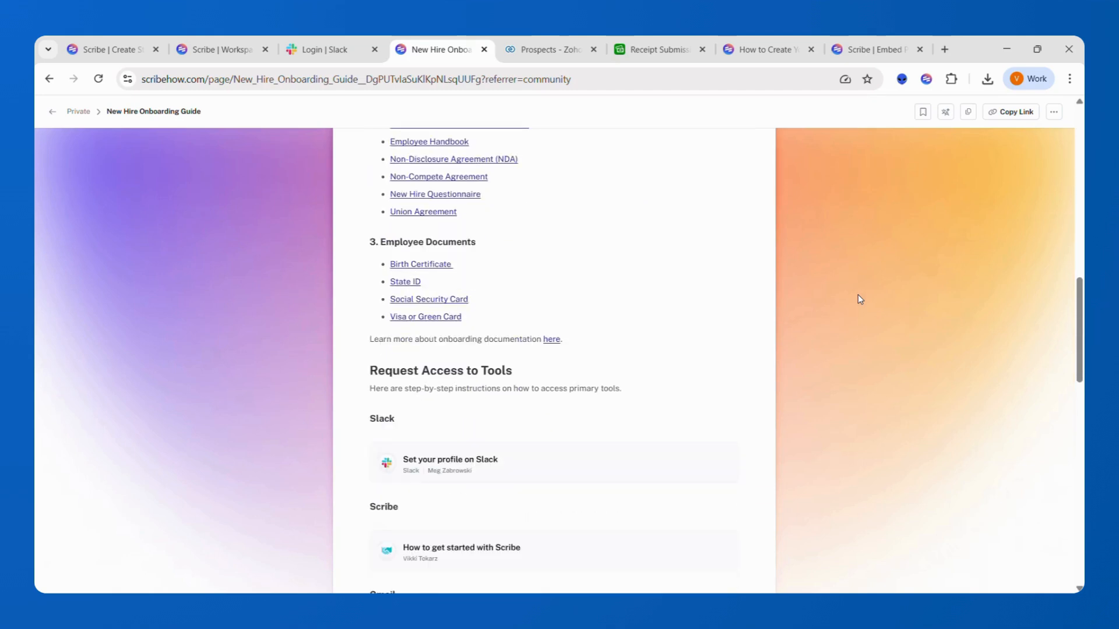
scroll(858, 299, "down", 2)
scroll(858, 299, "down", 2)
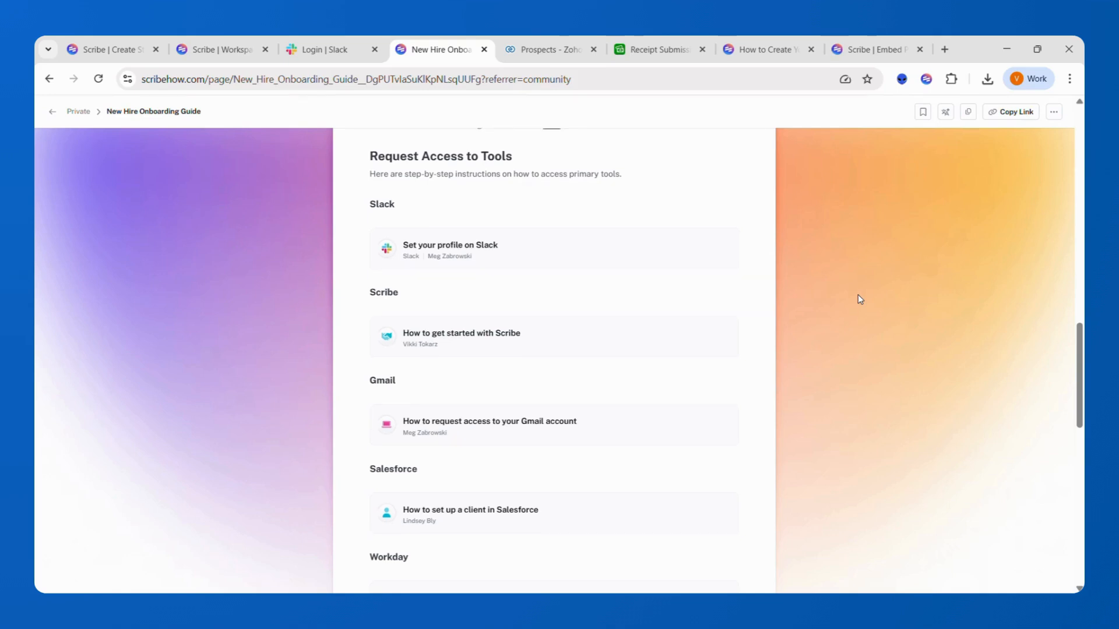
scroll(858, 295, "down", 9)
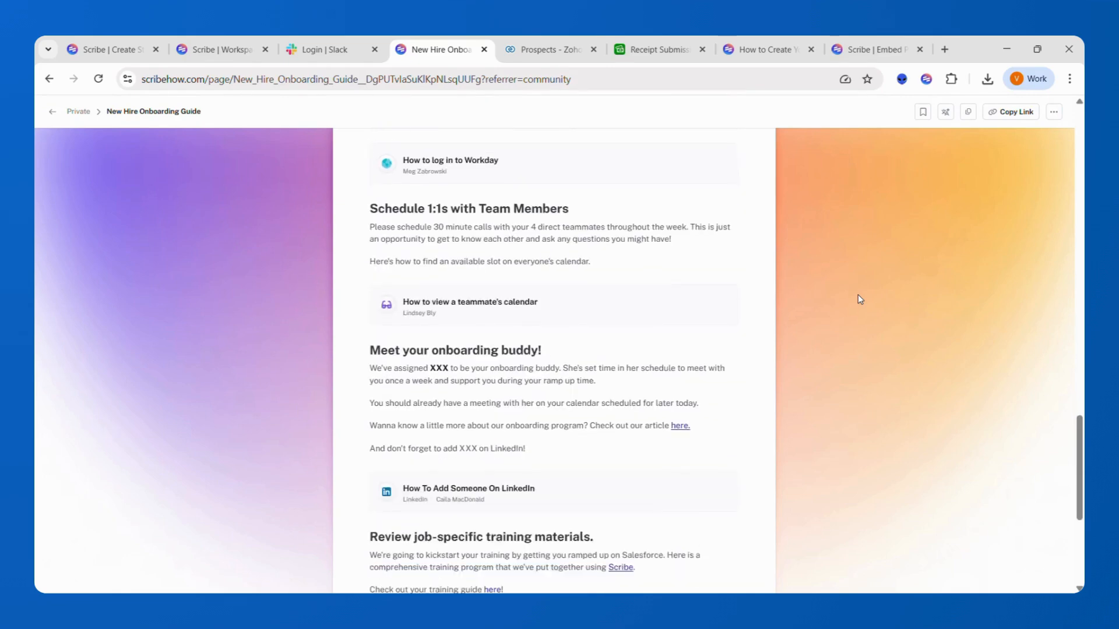
scroll(858, 294, "down", 3)
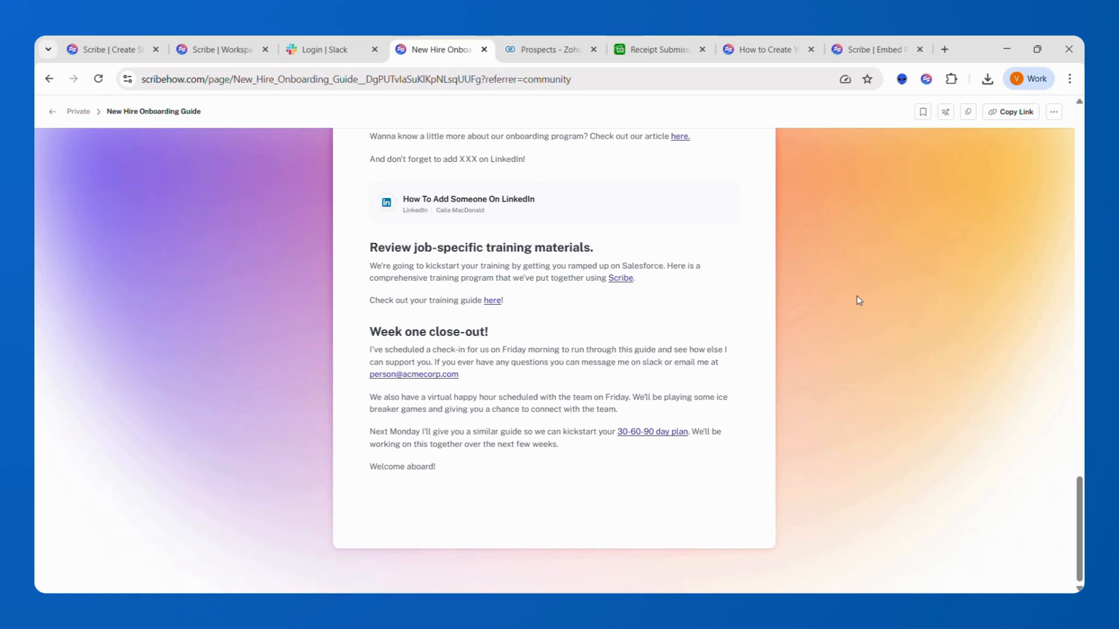
left_click(375, 50)
scroll(477, 334, "up", 20)
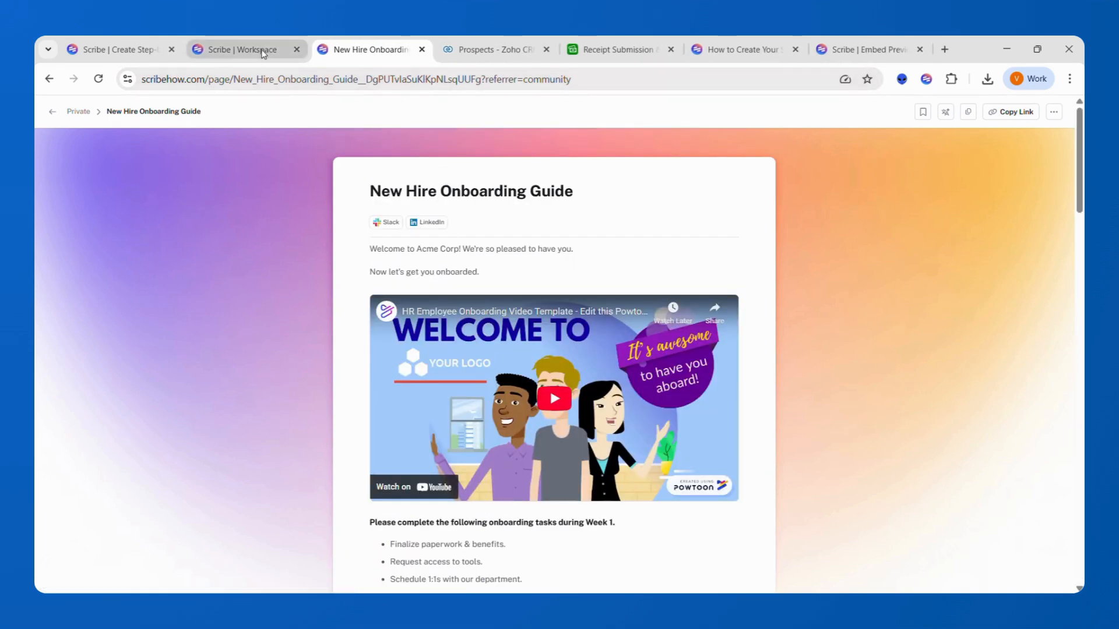
- Switch to the Zoho CRM Prospects list and open the Scribe panel beside it
left_click(439, 57)
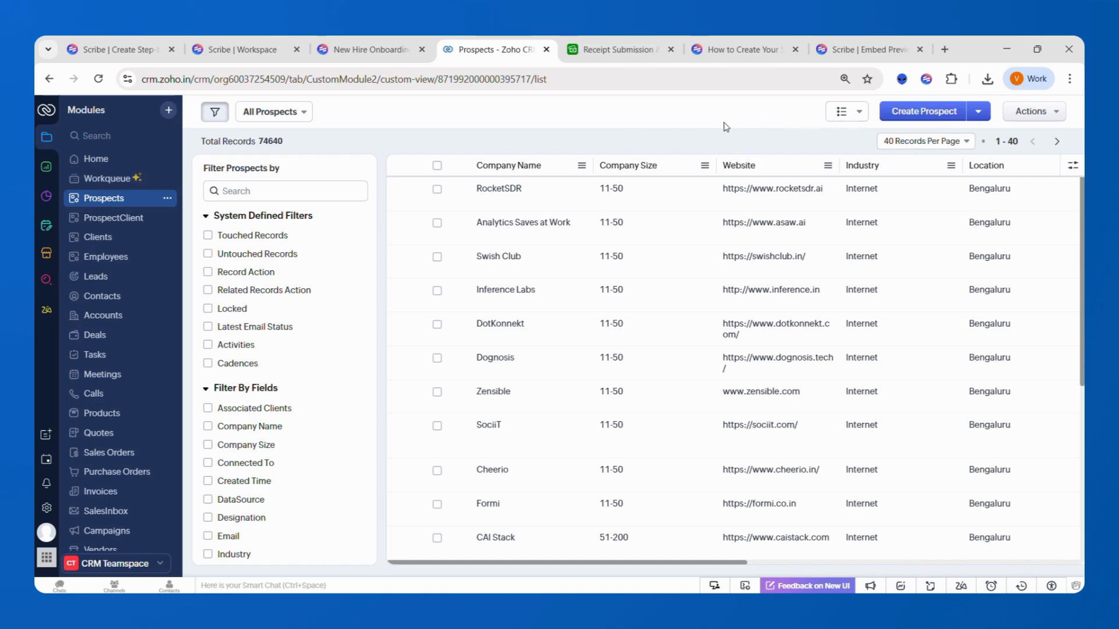
left_click(921, 85)
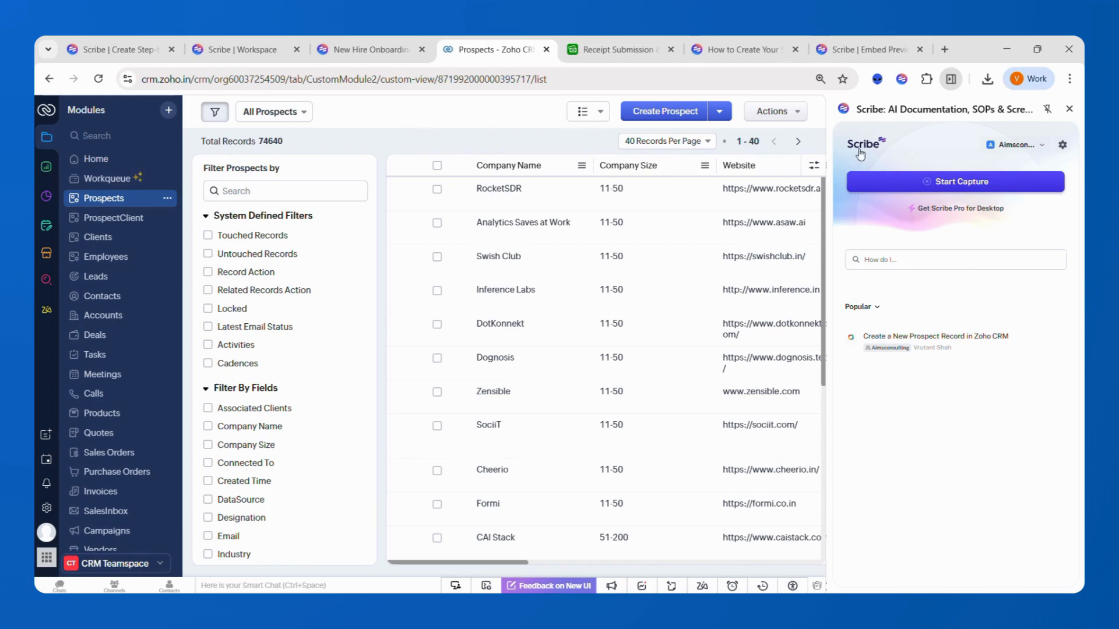
- Start a Scribe capture, create a new prospect, and enter their name and LinkedIn profile URL
left_click(933, 184)
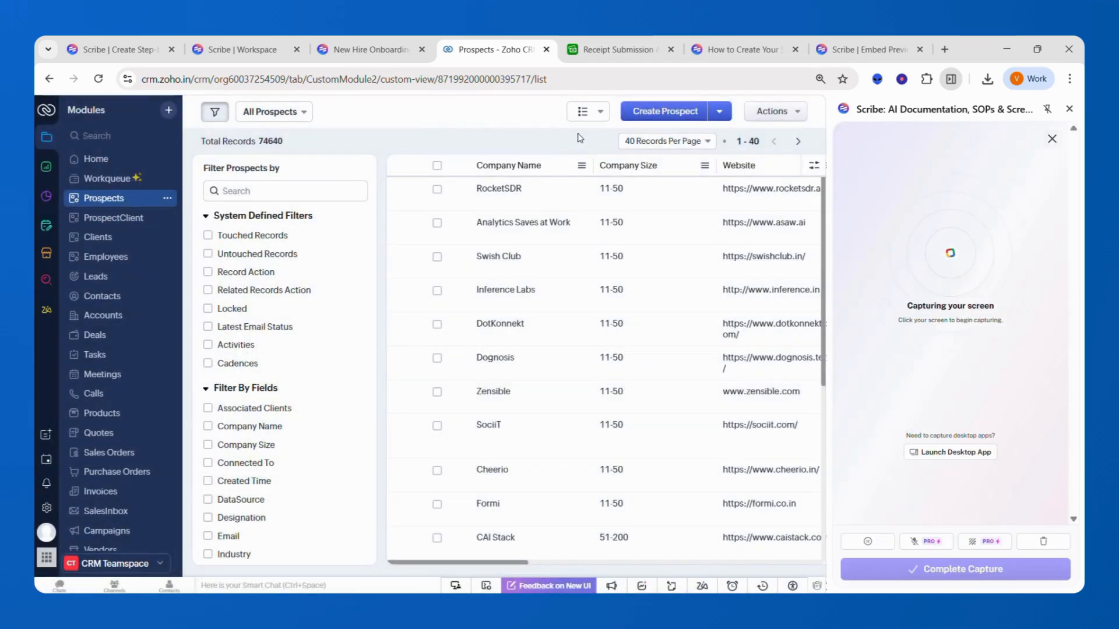
left_click(669, 117)
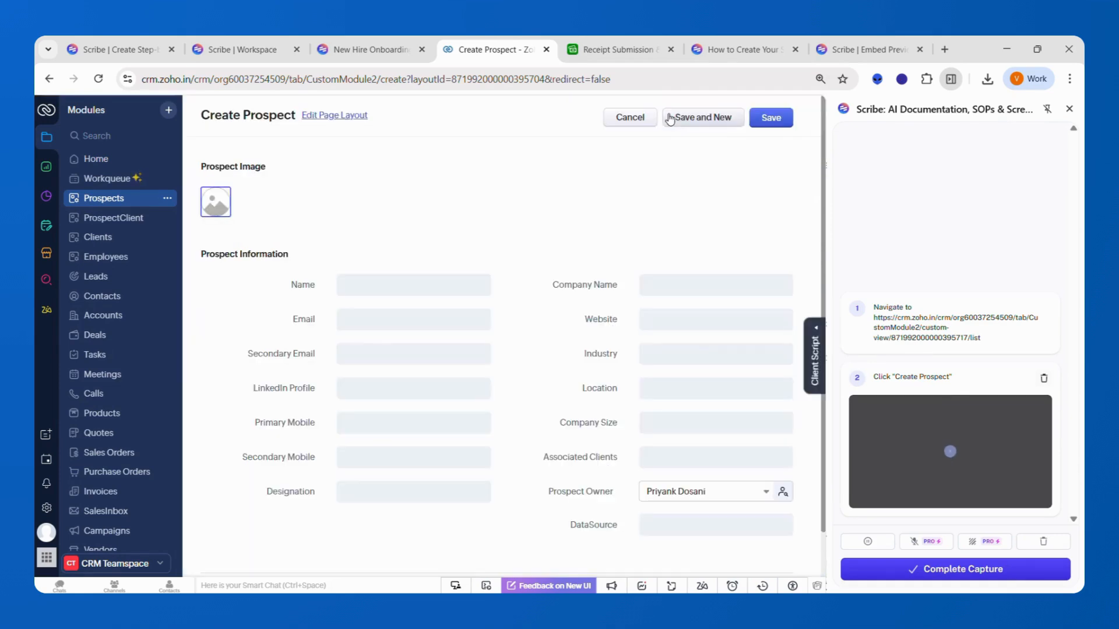
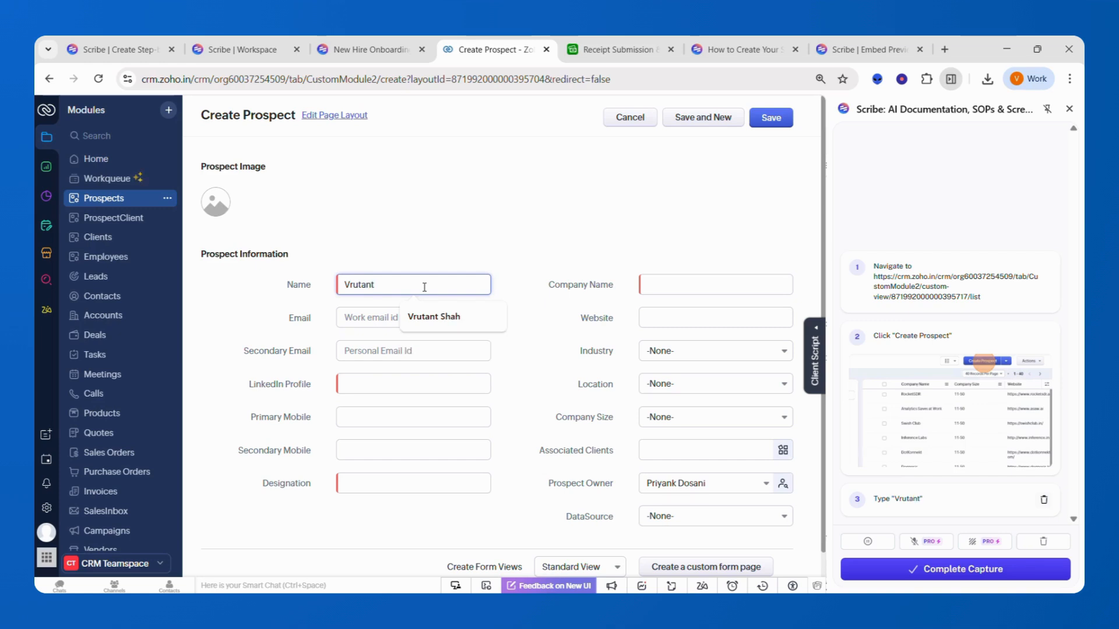
left_click(373, 380)
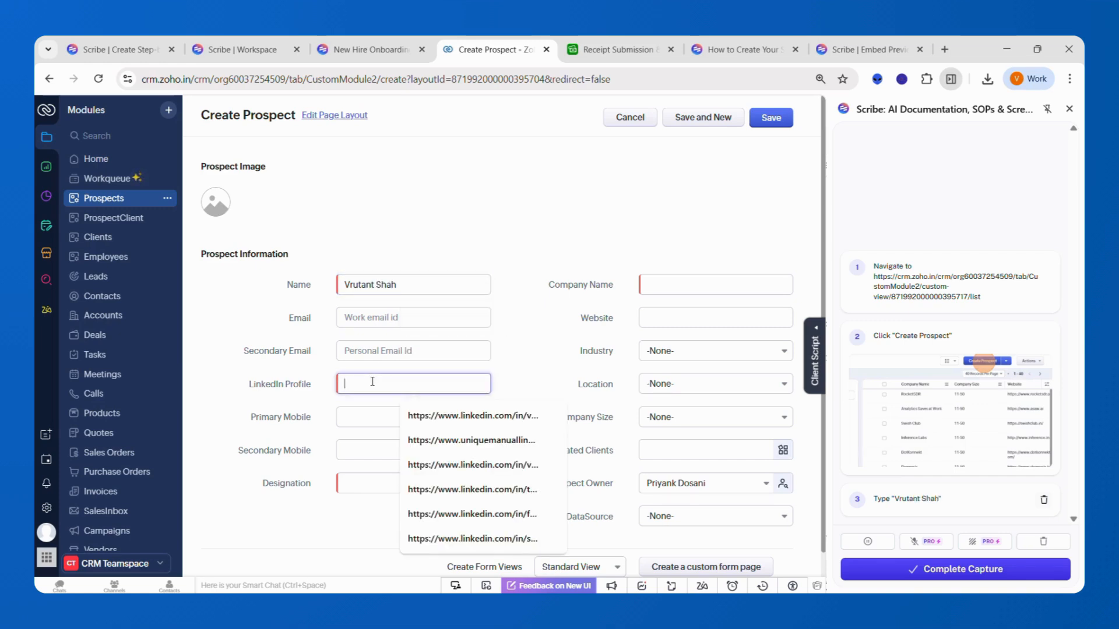
left_click(441, 417)
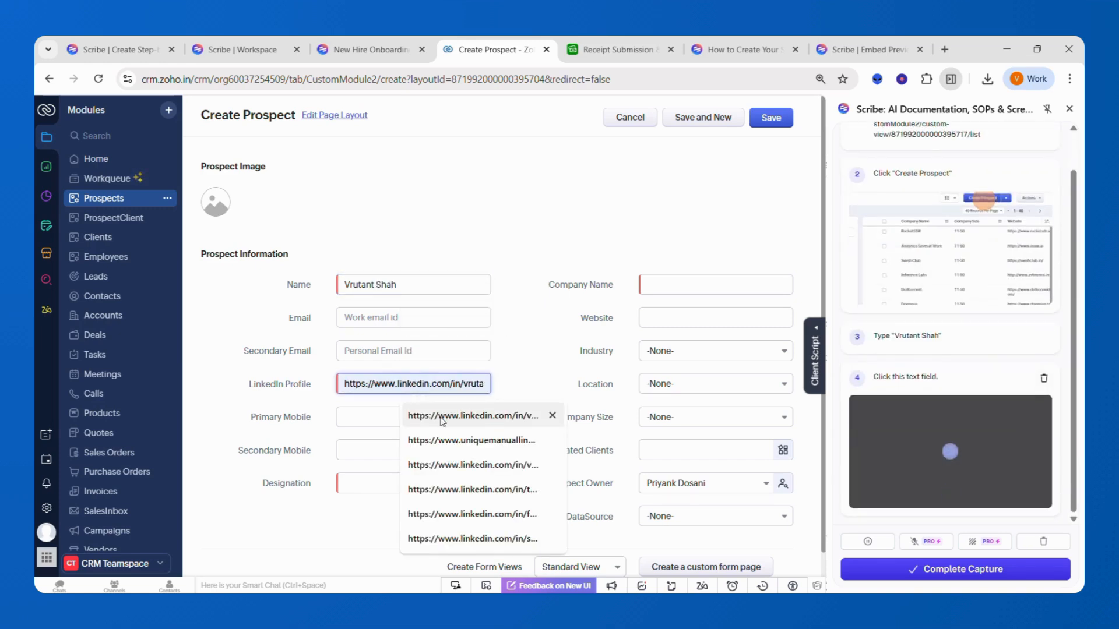
left_click(464, 384)
type("1")
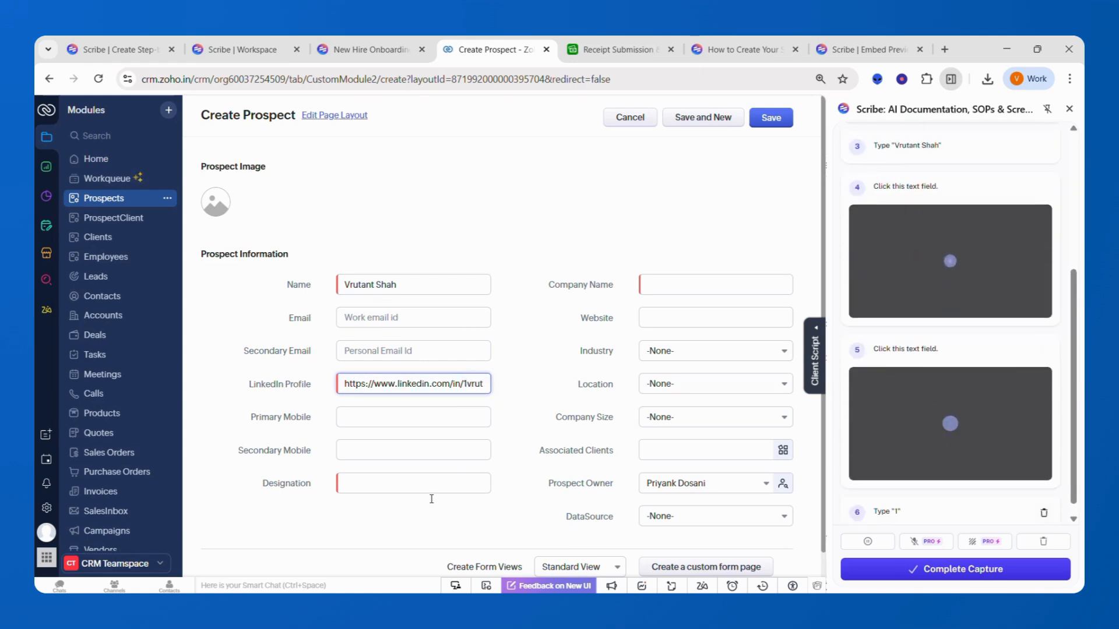
- Enter designation 'Chief Business OFficer' and company 'CMA', then complete the capture
left_click(427, 490)
type("C")
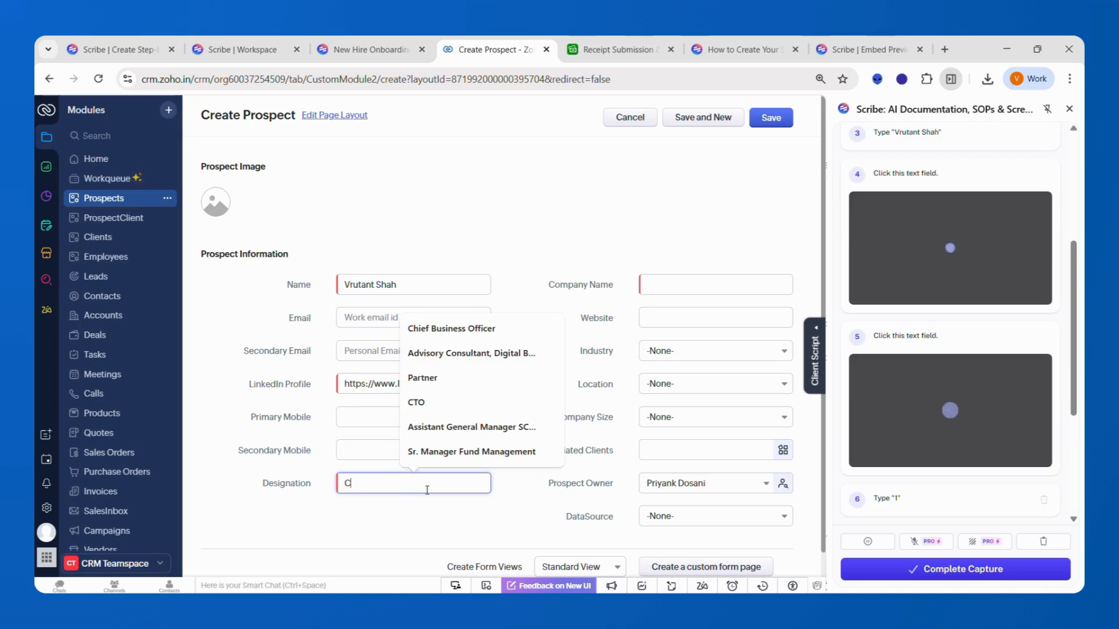
type("hie")
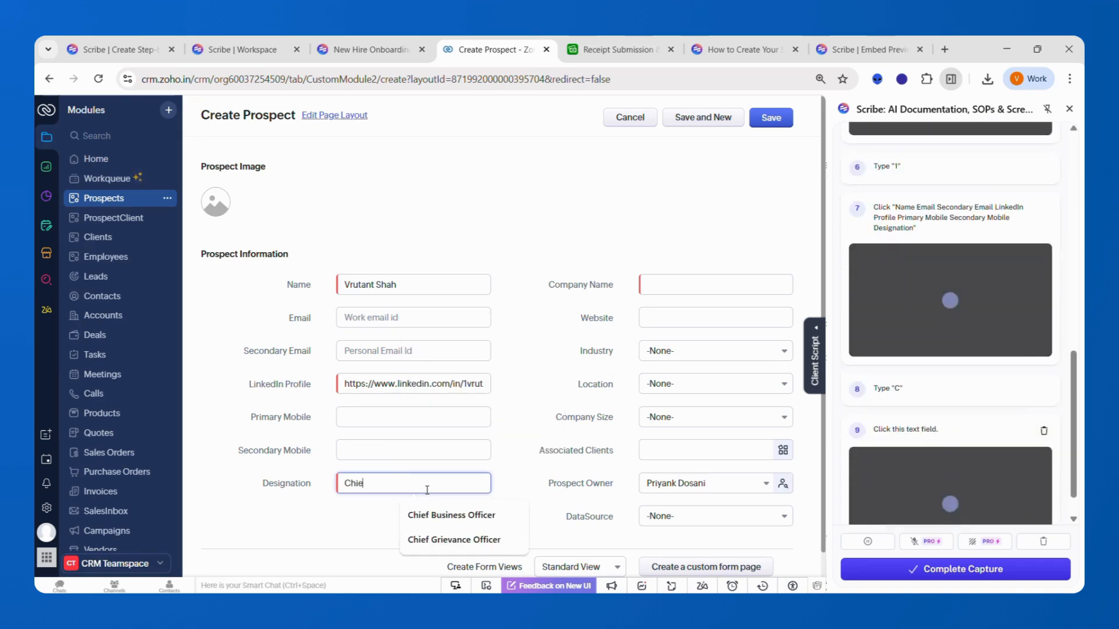
type("f Business OFficer")
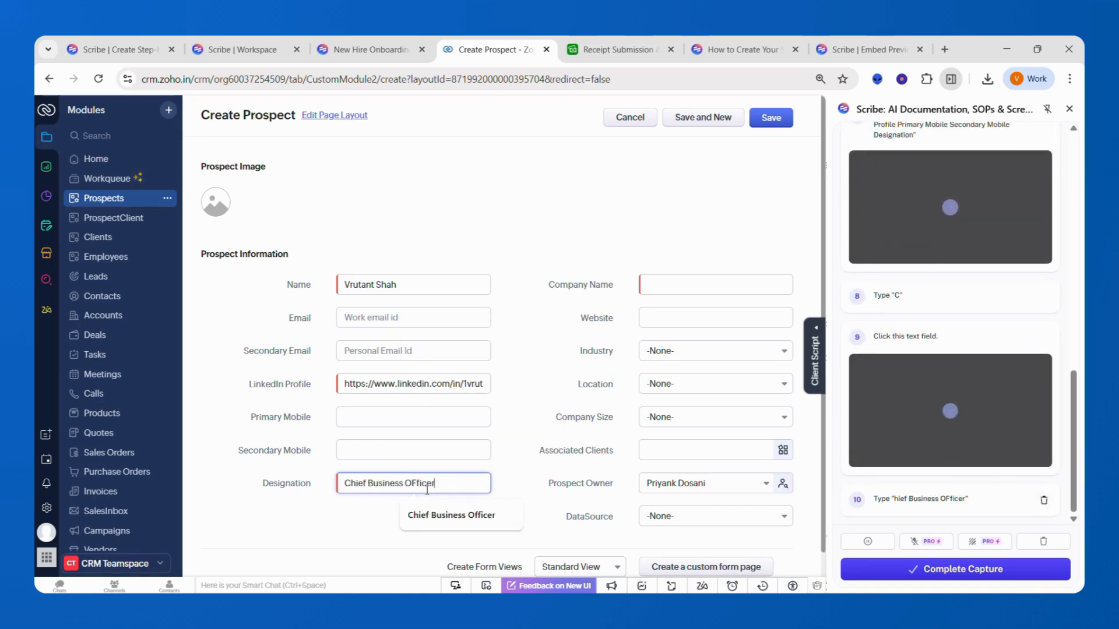
left_click(704, 282)
type("C")
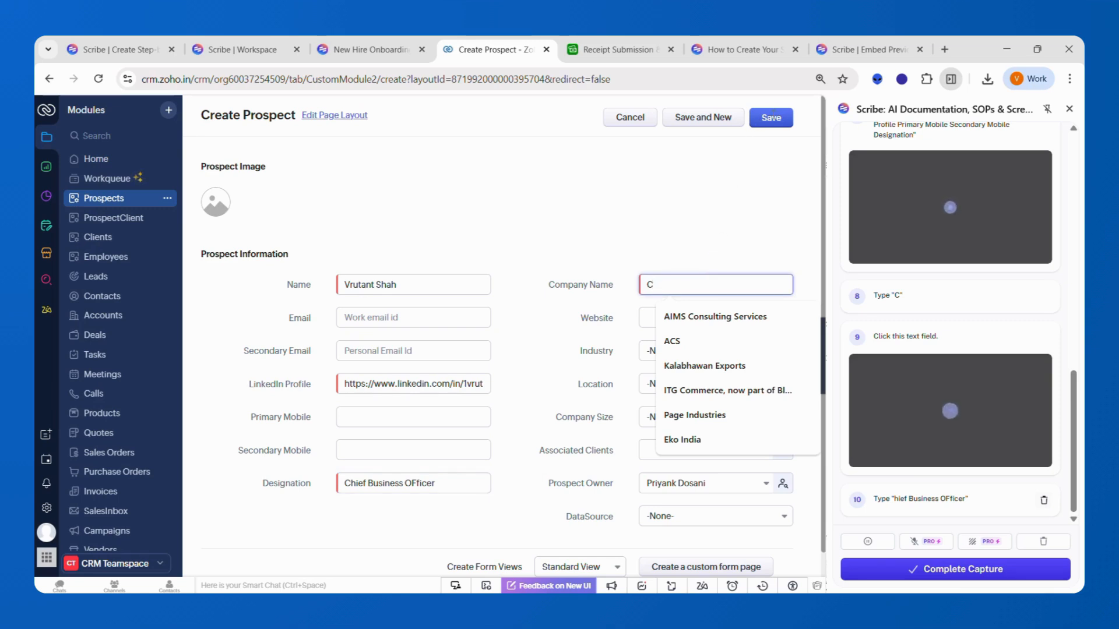
type("MA")
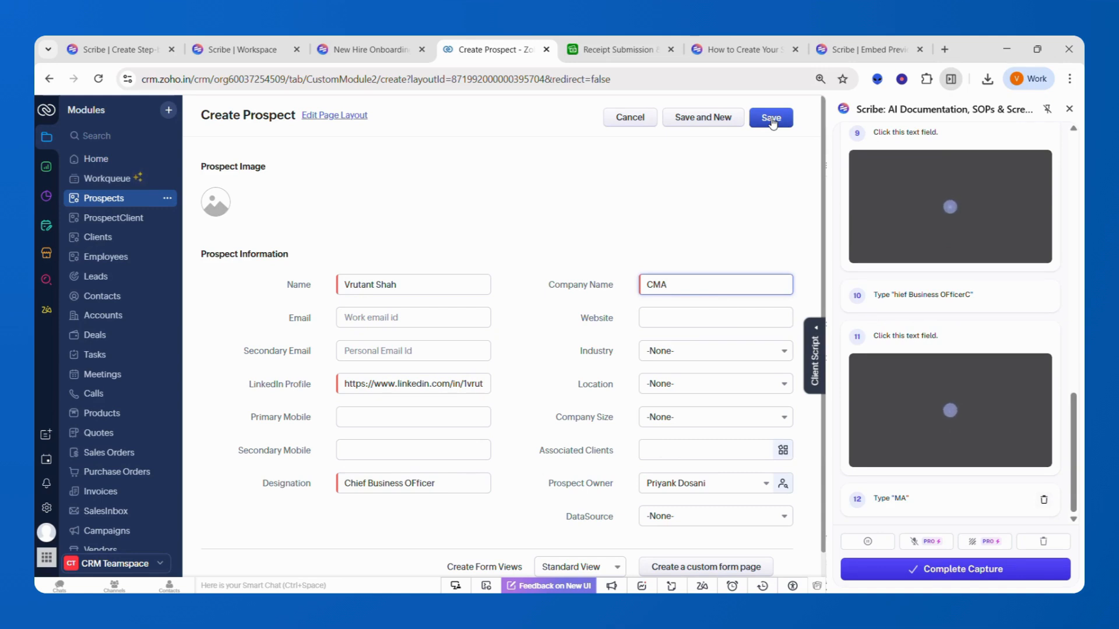
left_click(993, 581)
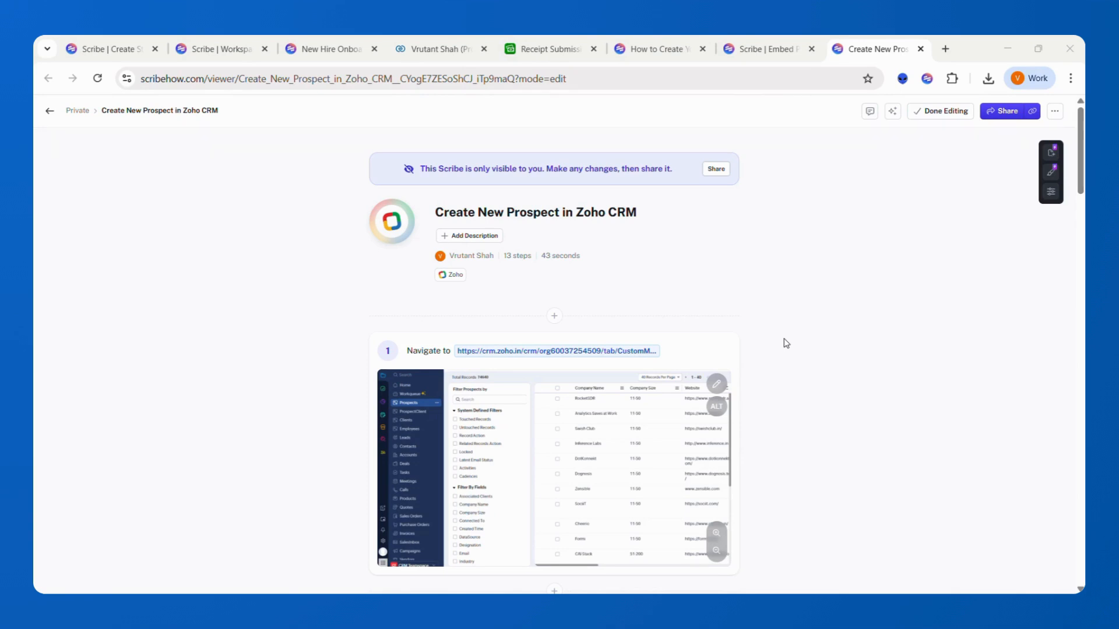
- Use Add Description > AI Generated to write the prospect guide's description, then review it
scroll(799, 379, "down", 6)
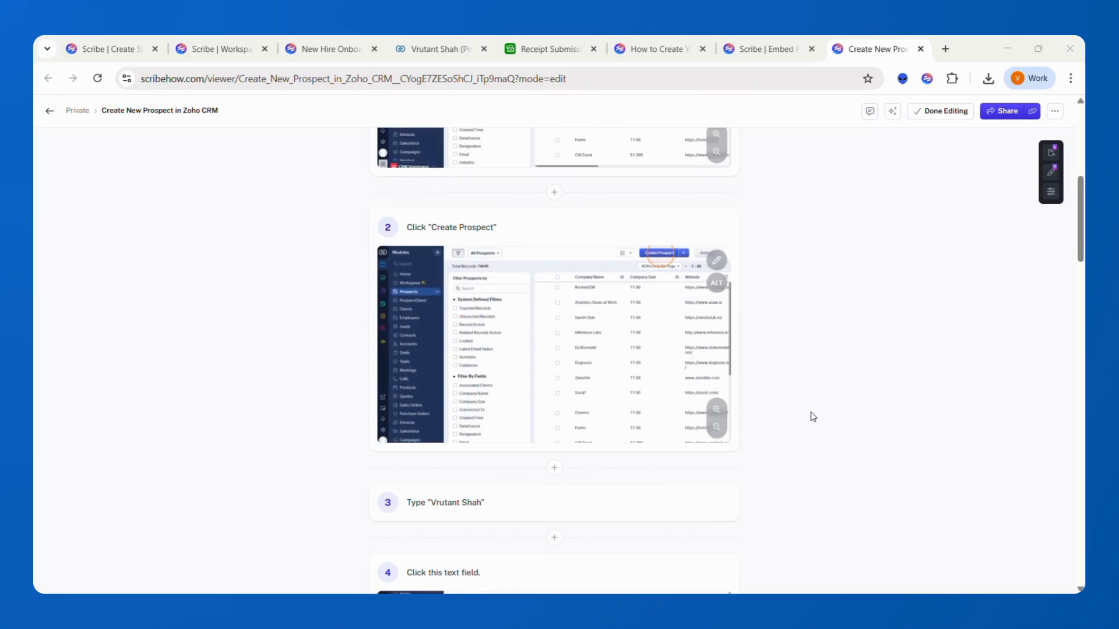
scroll(812, 414, "up", 7)
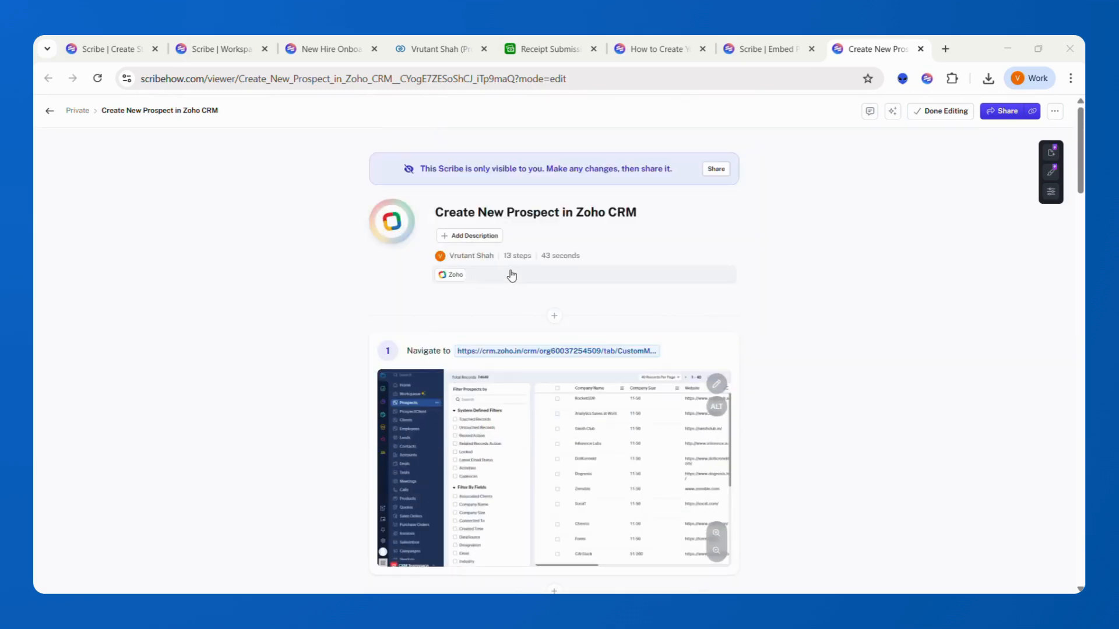
left_click(485, 236)
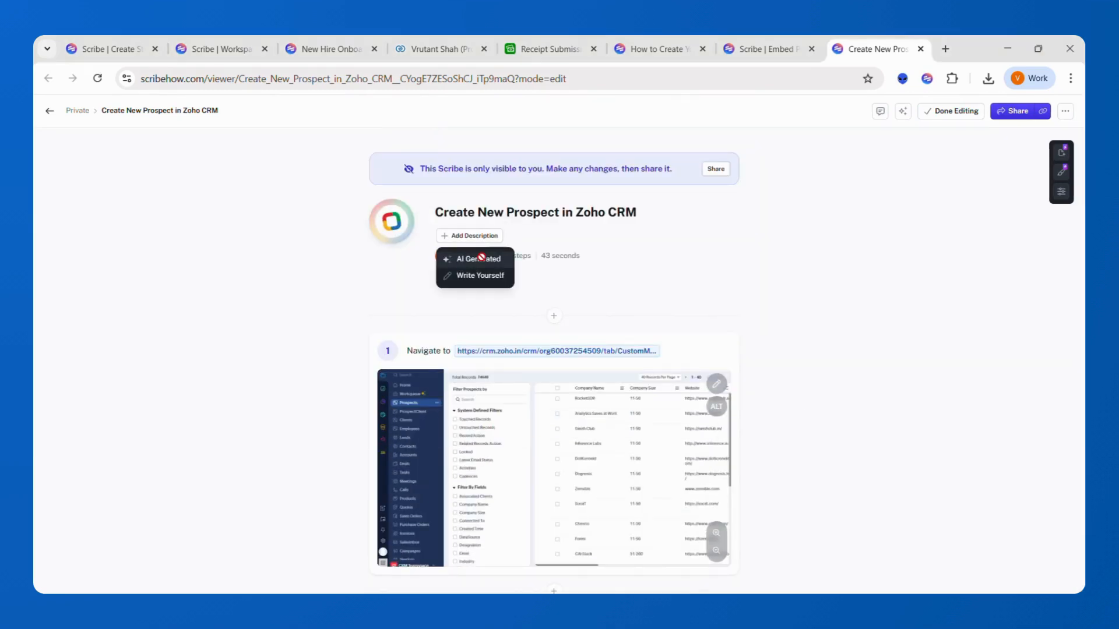
left_click(482, 258)
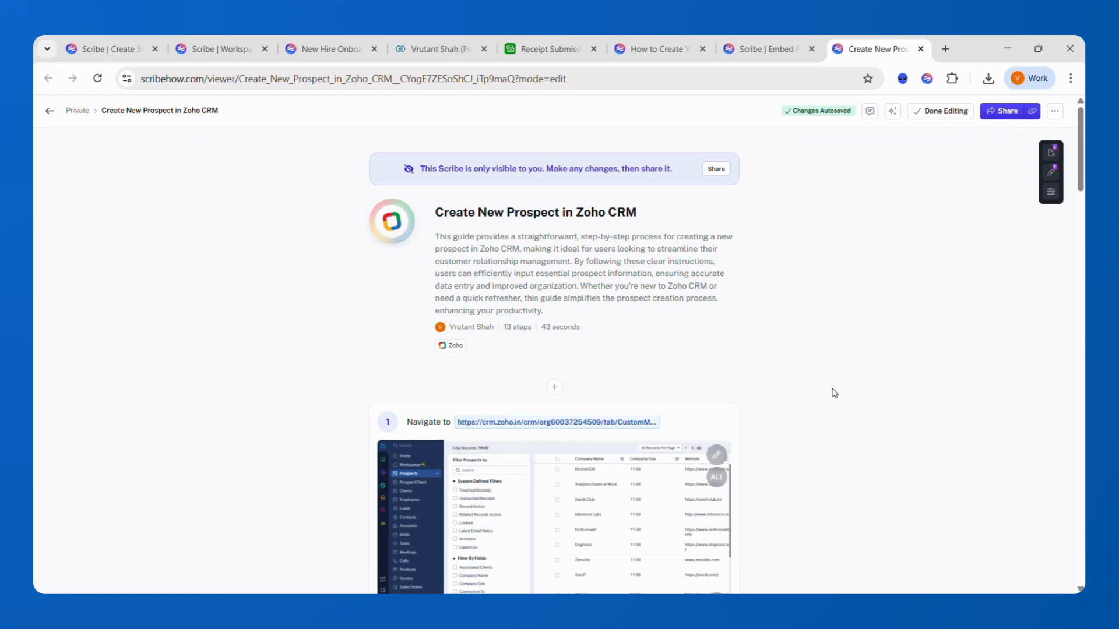
scroll(834, 394, "down", 3)
scroll(834, 393, "up", 2)
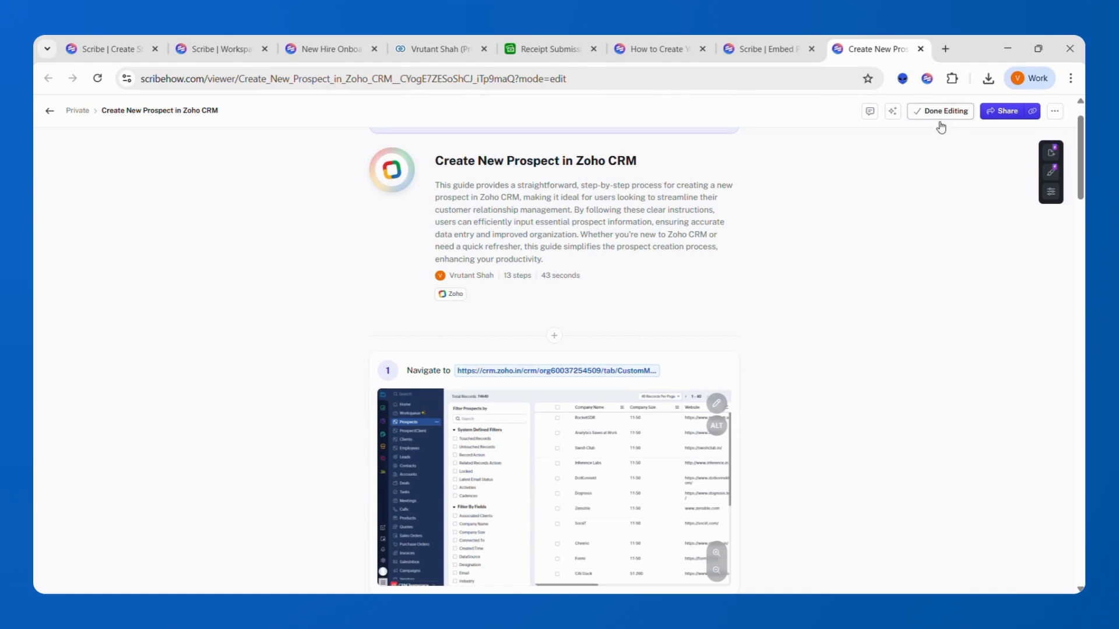
scroll(822, 338, "down", 1)
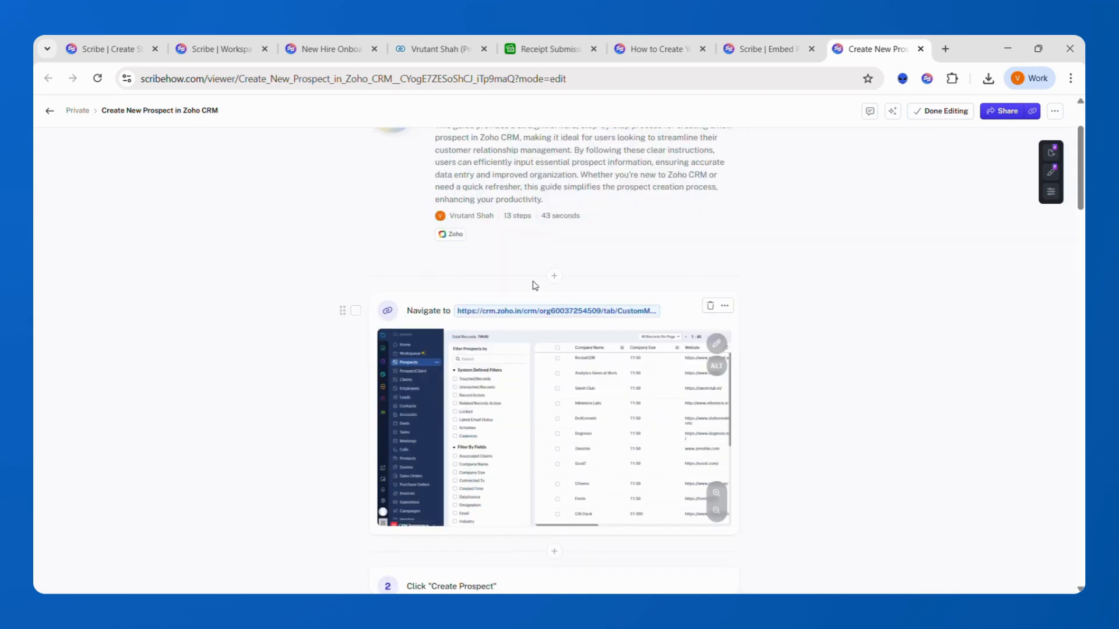
left_click(554, 276)
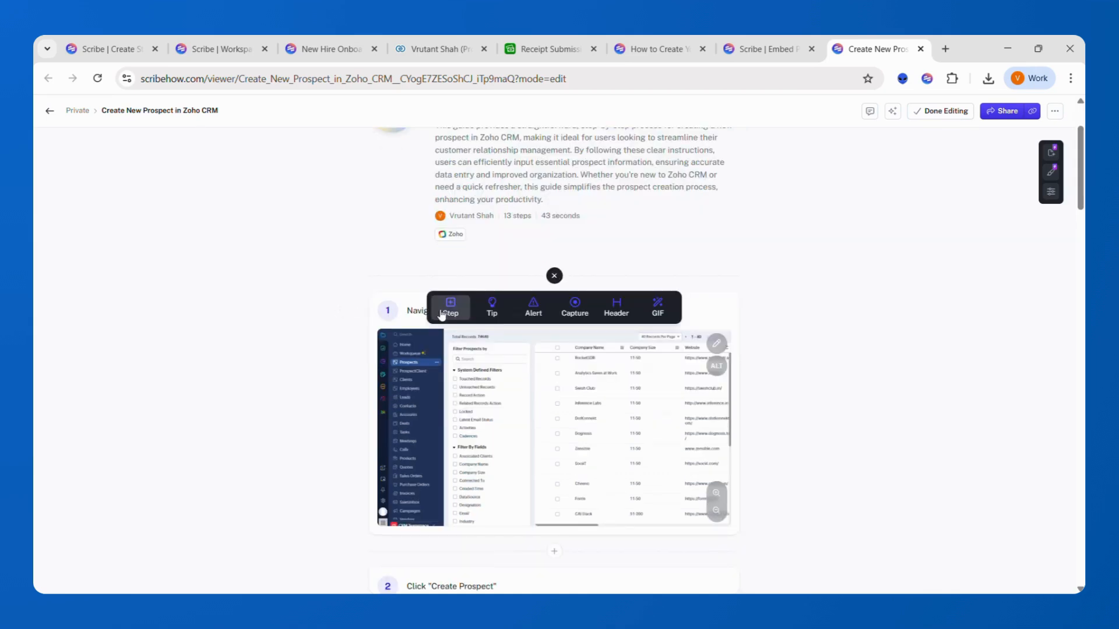
scroll(846, 363, "down", 15)
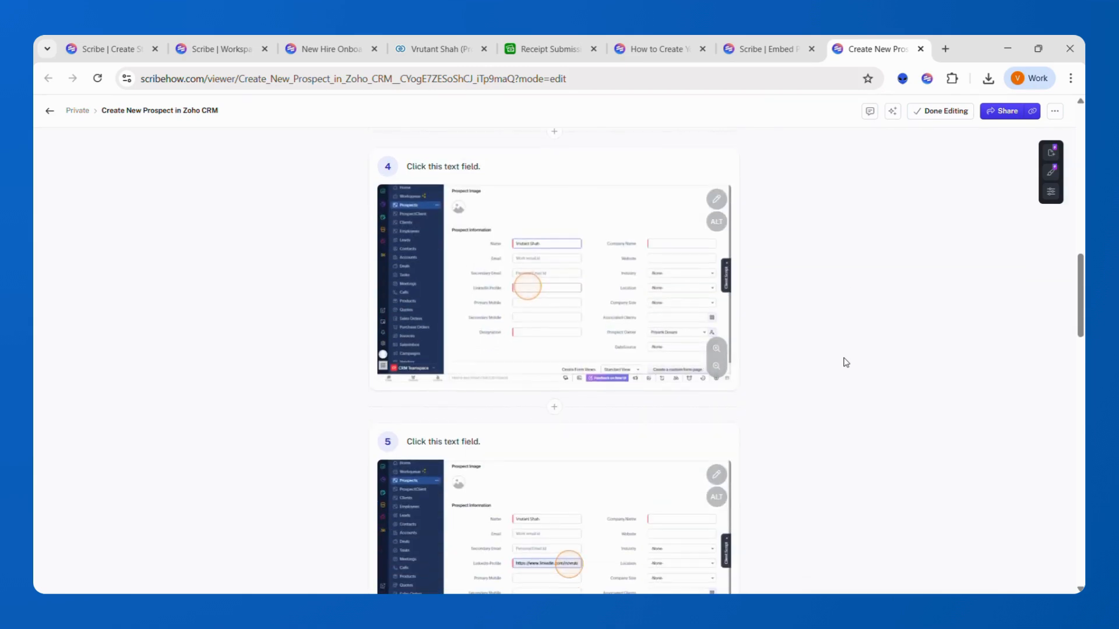
left_click(554, 407)
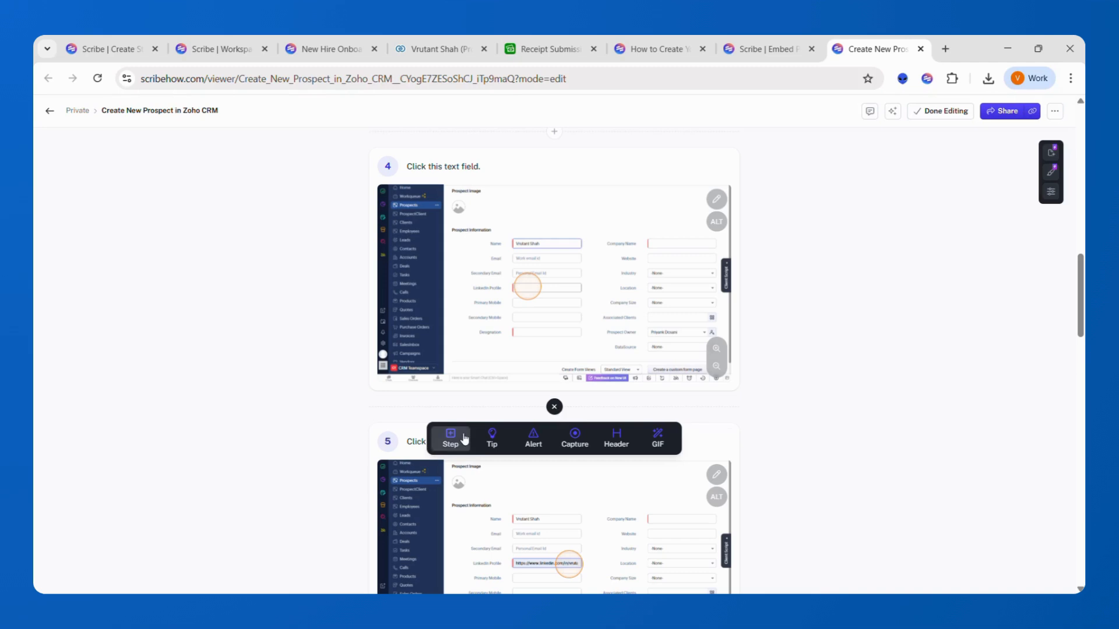
scroll(562, 250, "up", 5)
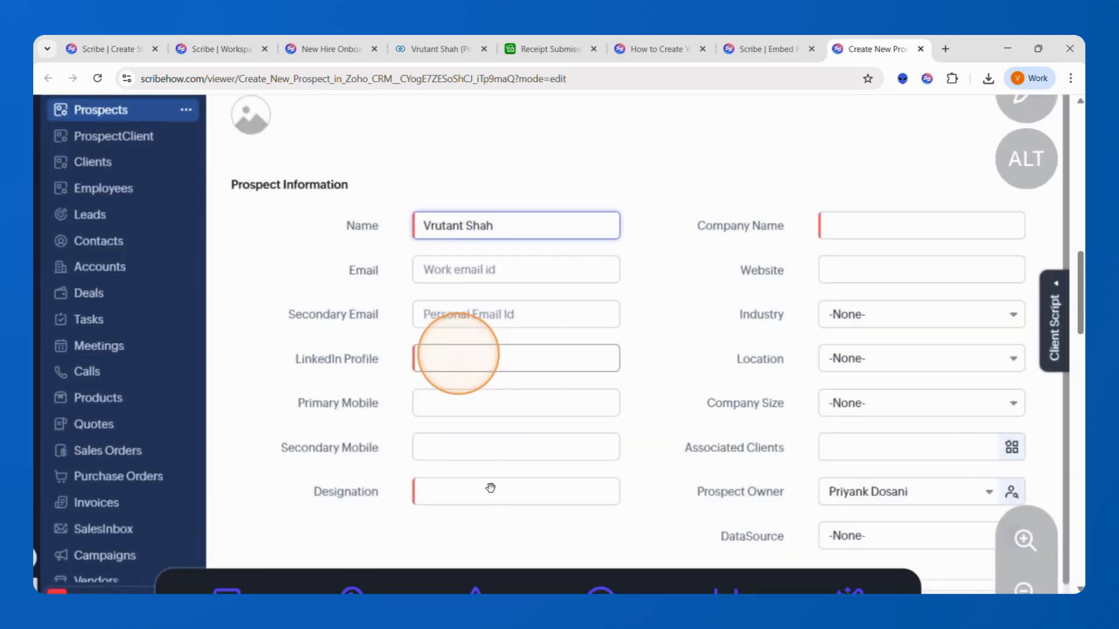
scroll(532, 354, "down", 5)
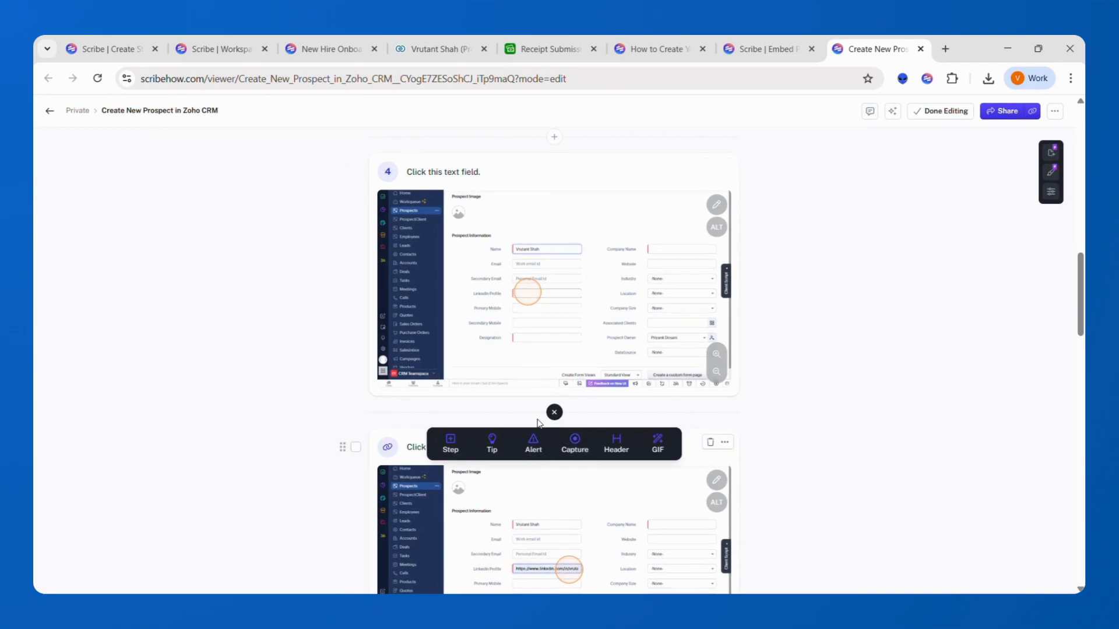
left_click(454, 444)
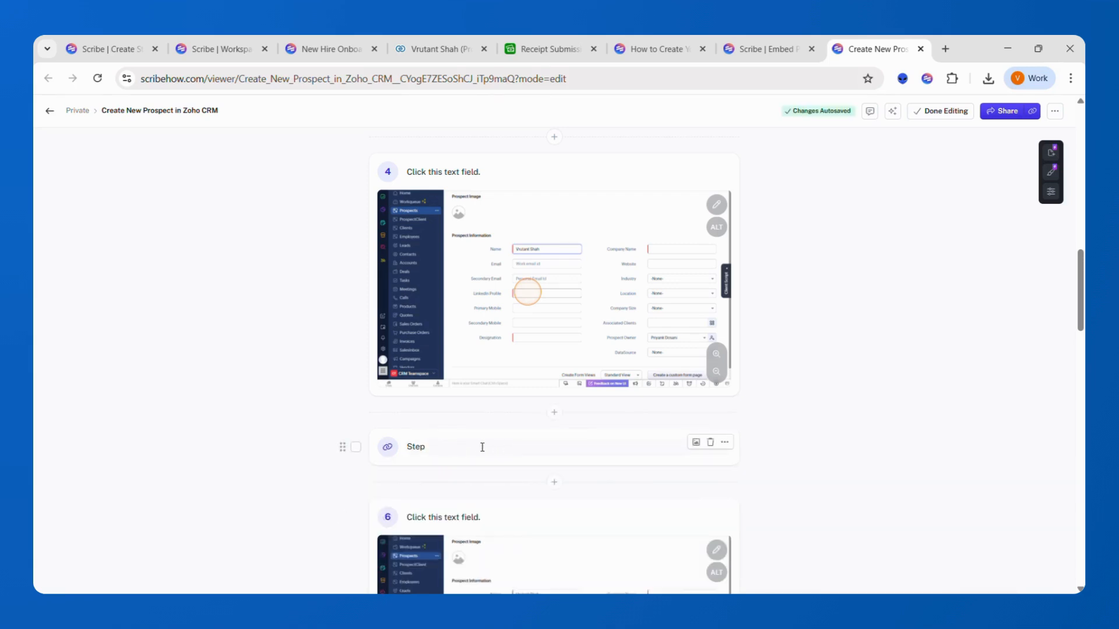
left_click(554, 416)
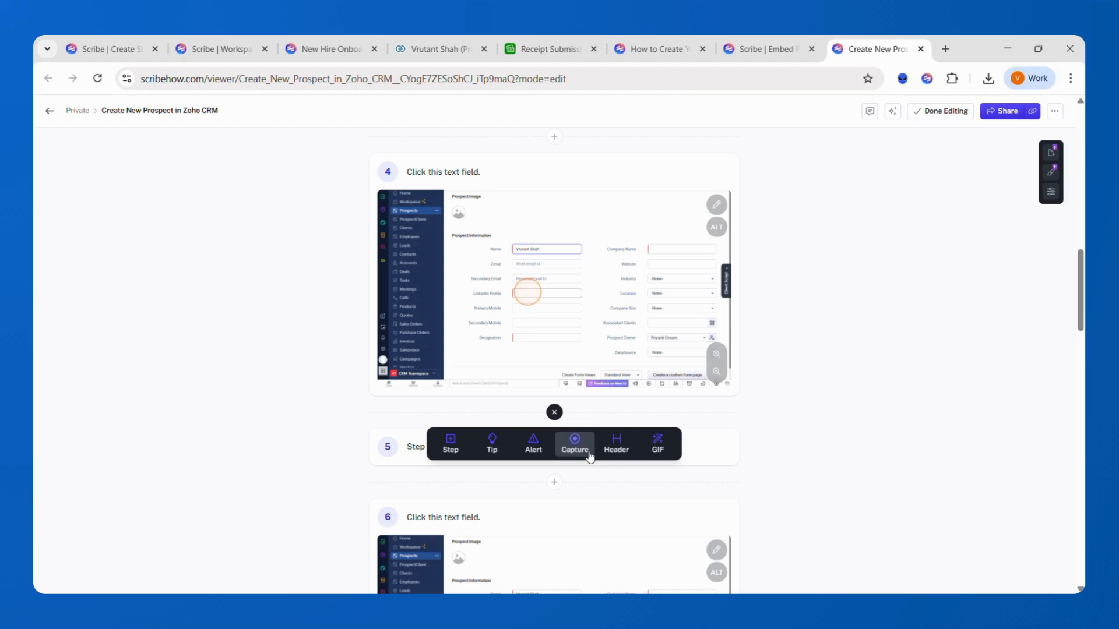
left_click(745, 427)
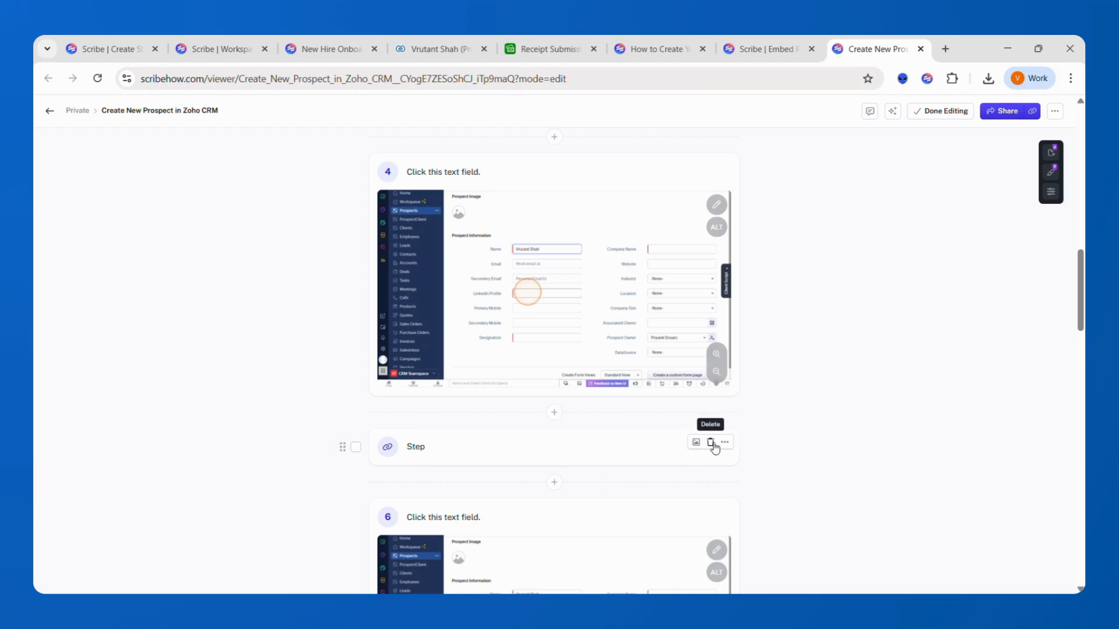
left_click(711, 444)
left_click(648, 368)
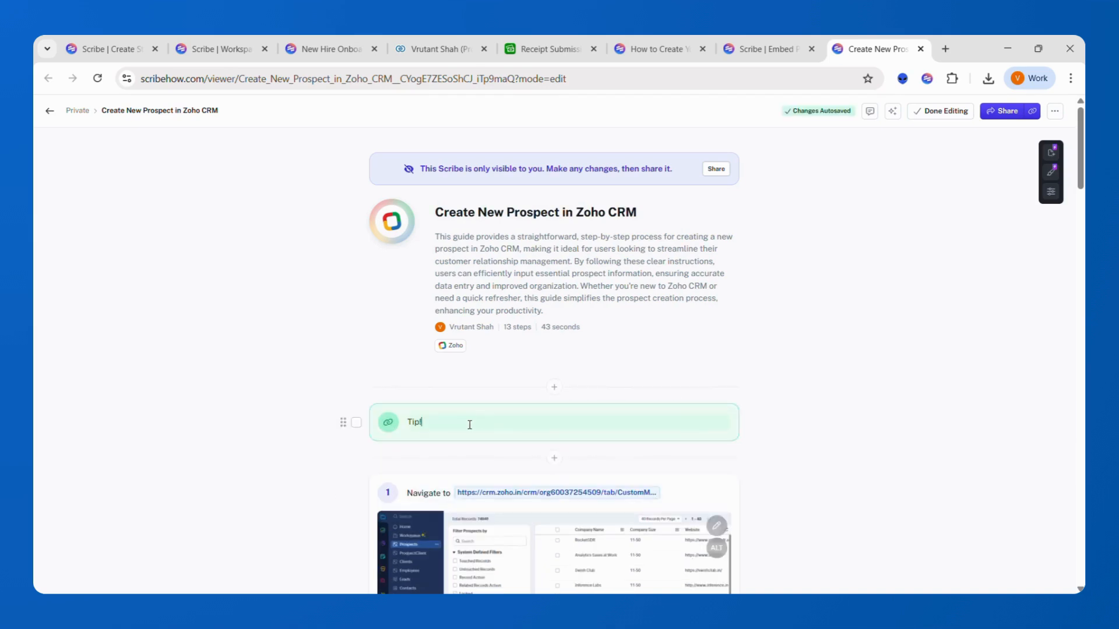
- Write the tip 'Tip! Take care of data duplication' and drag it to another spot in the guide
left_click(469, 424)
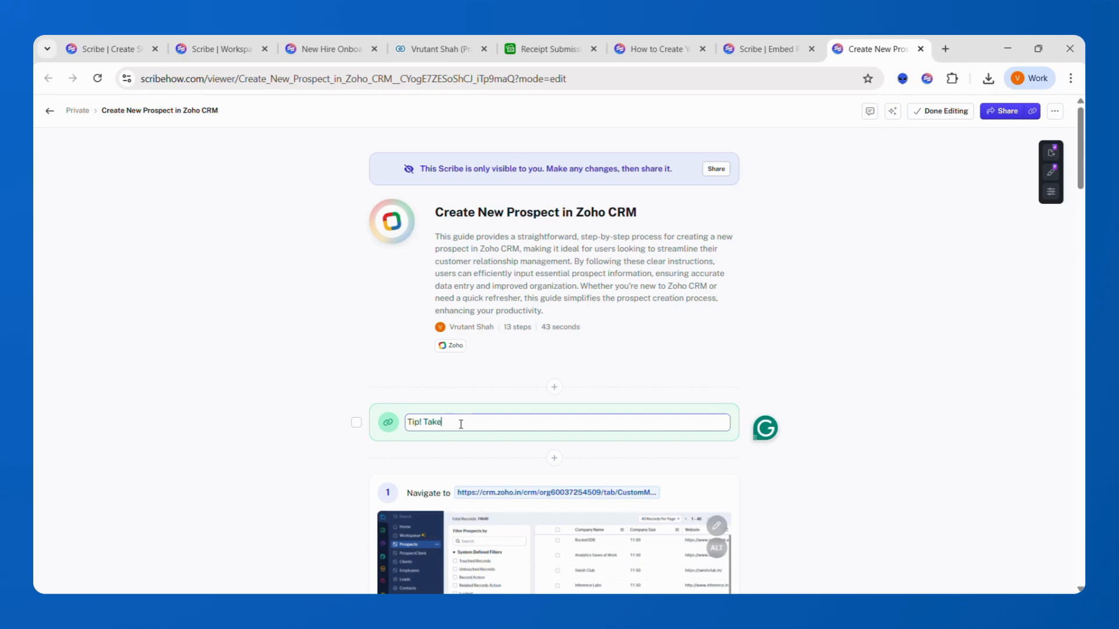
type("of data duplication")
key("Return")
key("BackSpace")
left_click(669, 350)
mouse_move(352, 430)
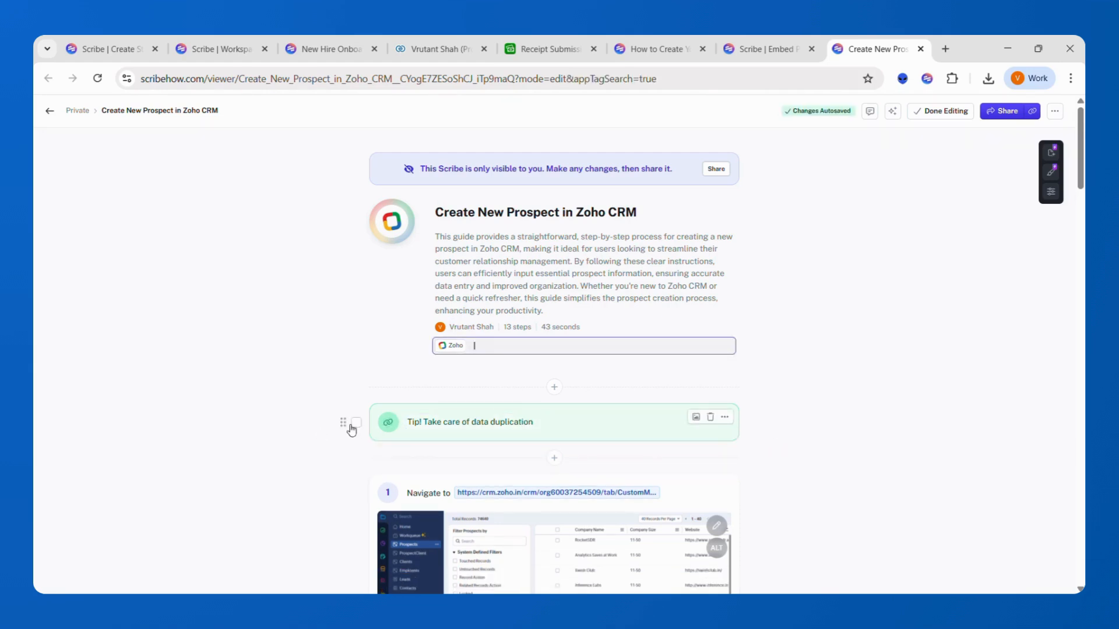
left_click_drag(342, 422, 347, 530)
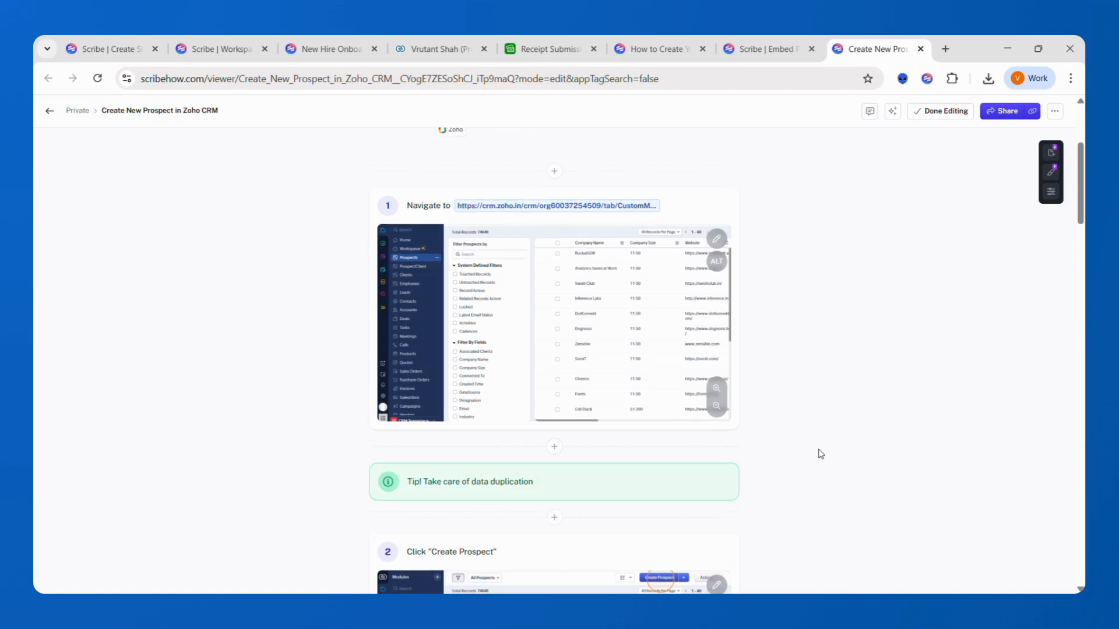
- Scroll back up to the guide title and bring up the Share dialog
scroll(819, 452, "up", 4)
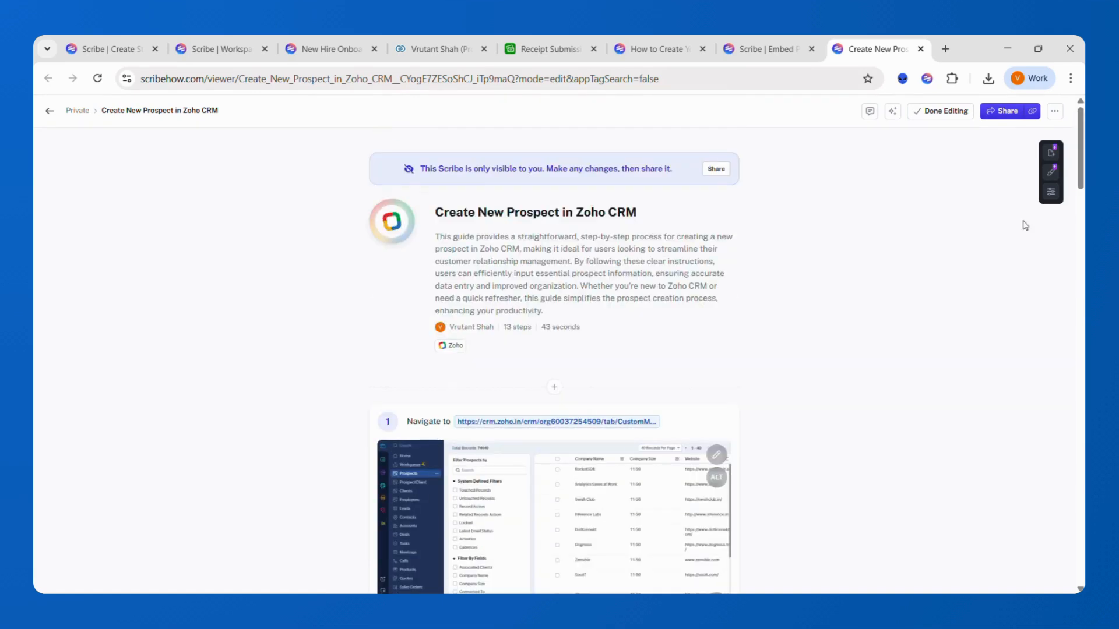
scroll(755, 355, "down", 10)
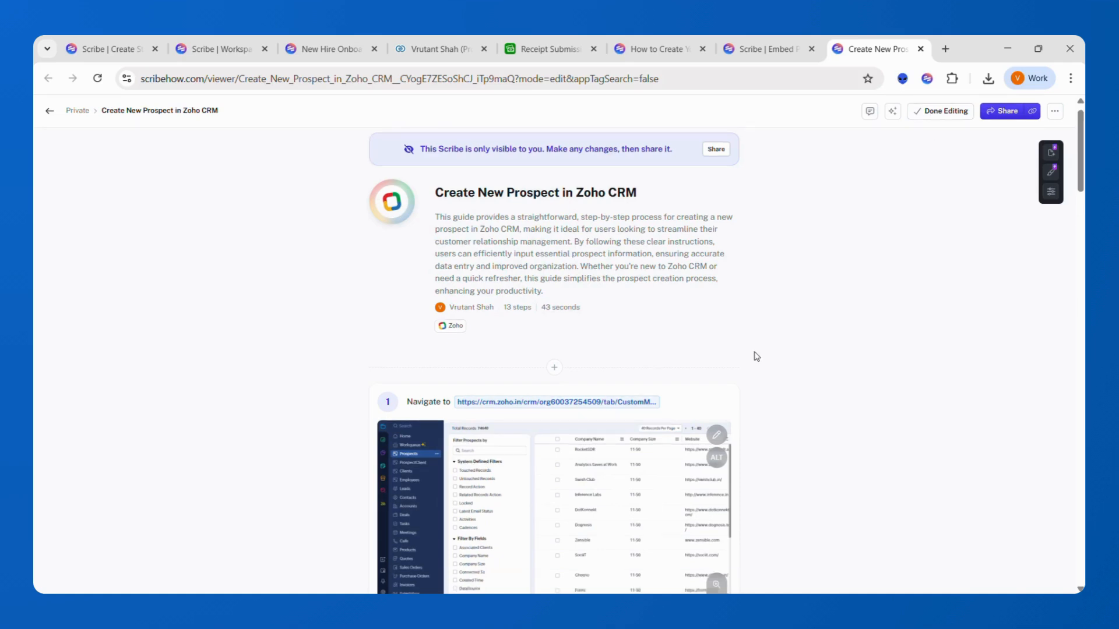
scroll(755, 355, "up", 10)
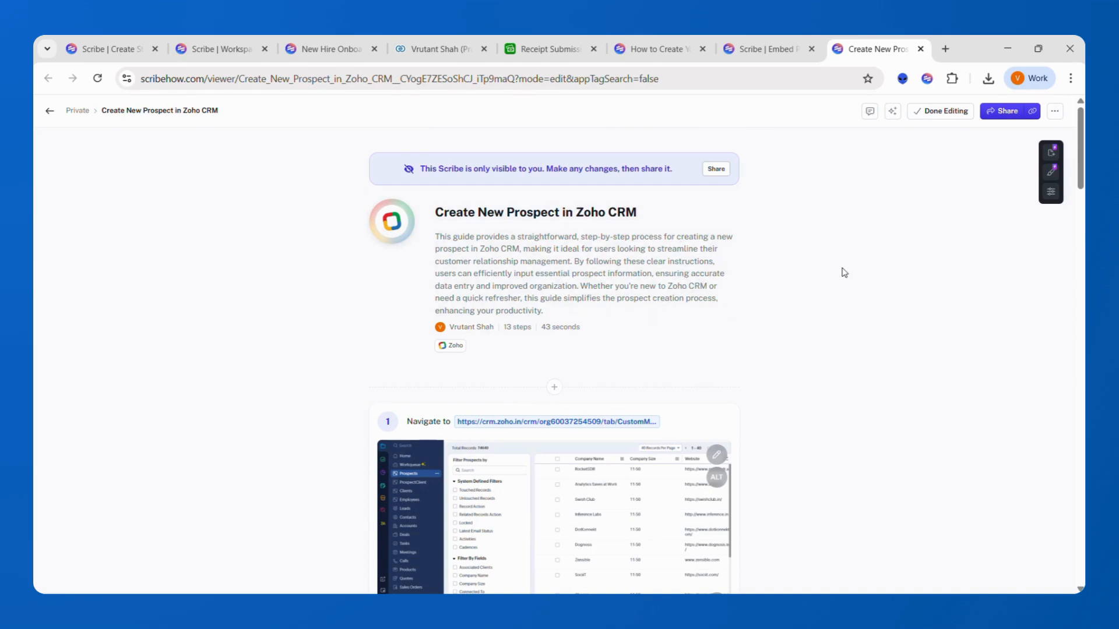
left_click(1001, 111)
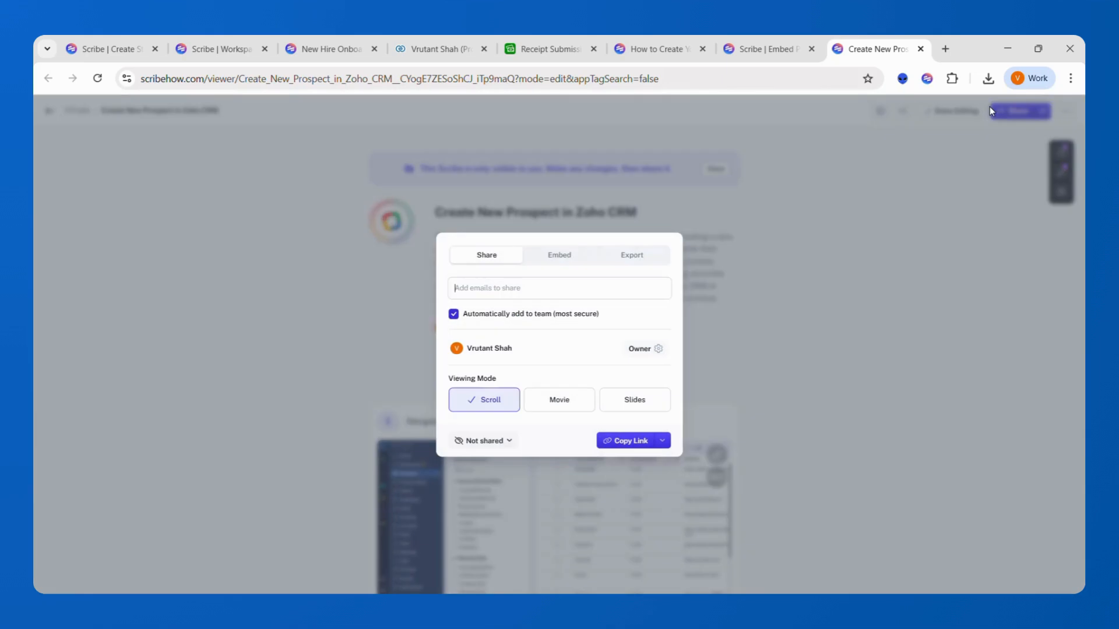
- Copy the share link and load the shared Create New Prospect guide in a new tab
left_click(610, 445)
left_click(945, 48)
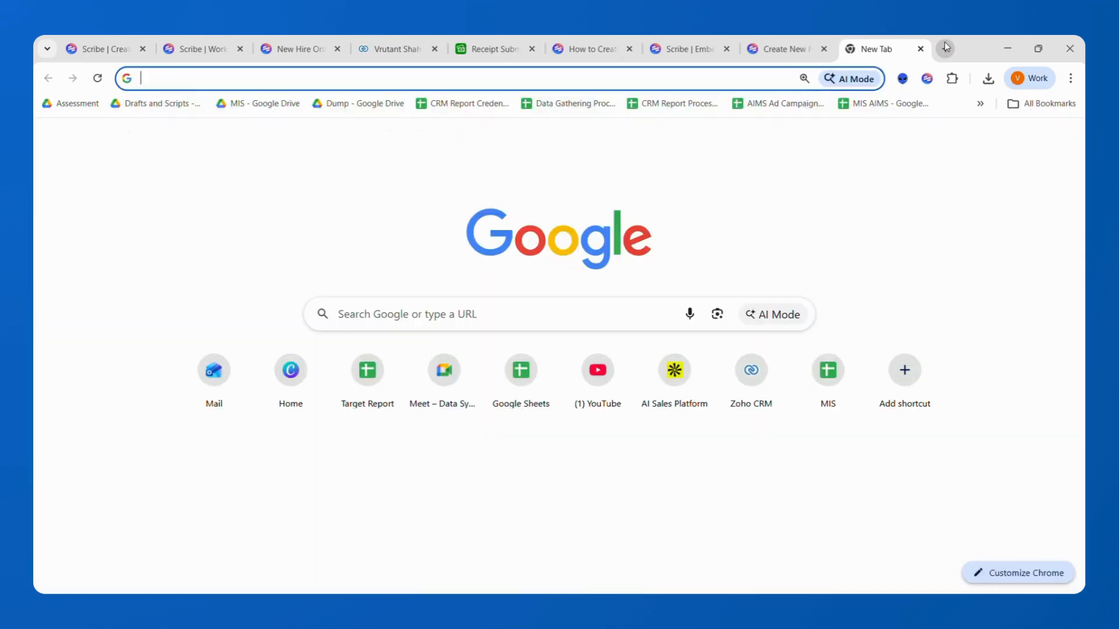
key("Return")
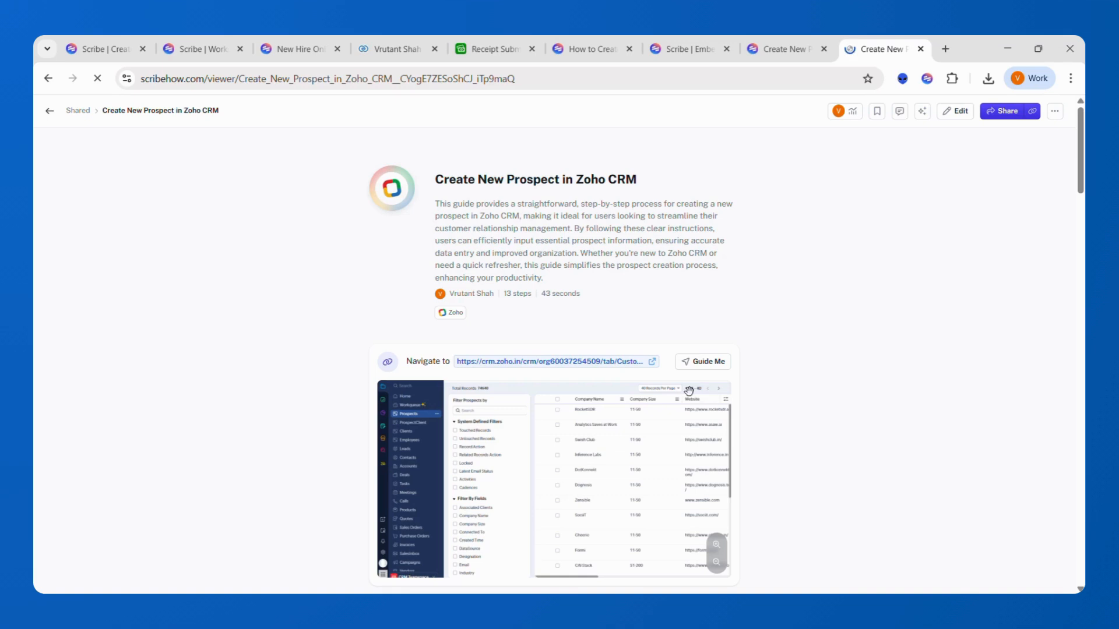
- Start Guide Me, open the Create Prospect form, and focus the Name and LinkedIn Profile fields
left_click(697, 365)
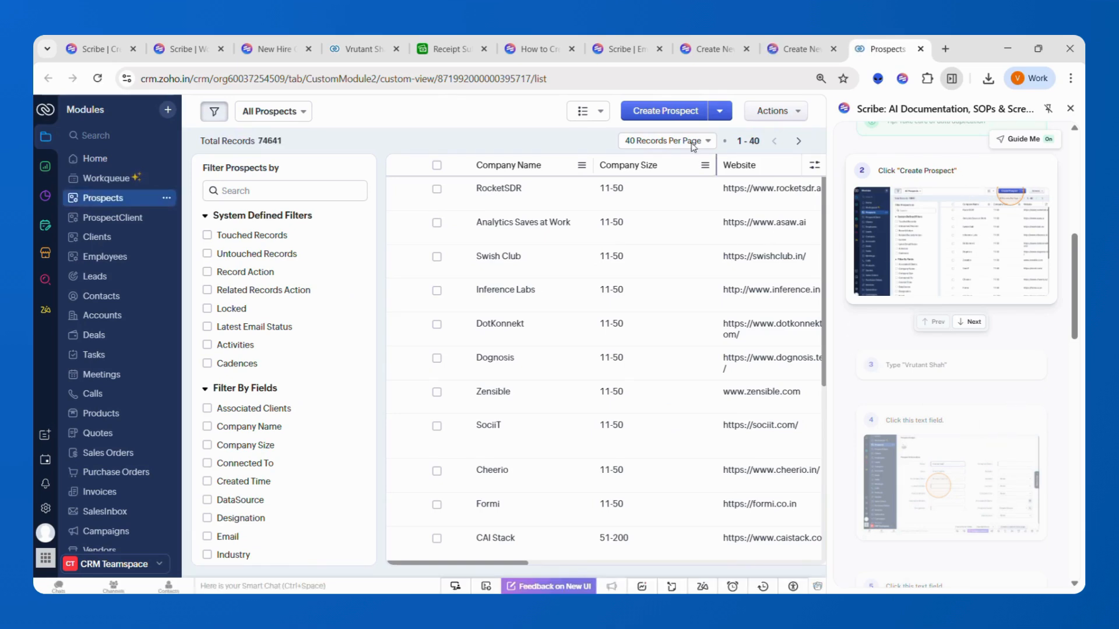
scroll(989, 258, "up", 5)
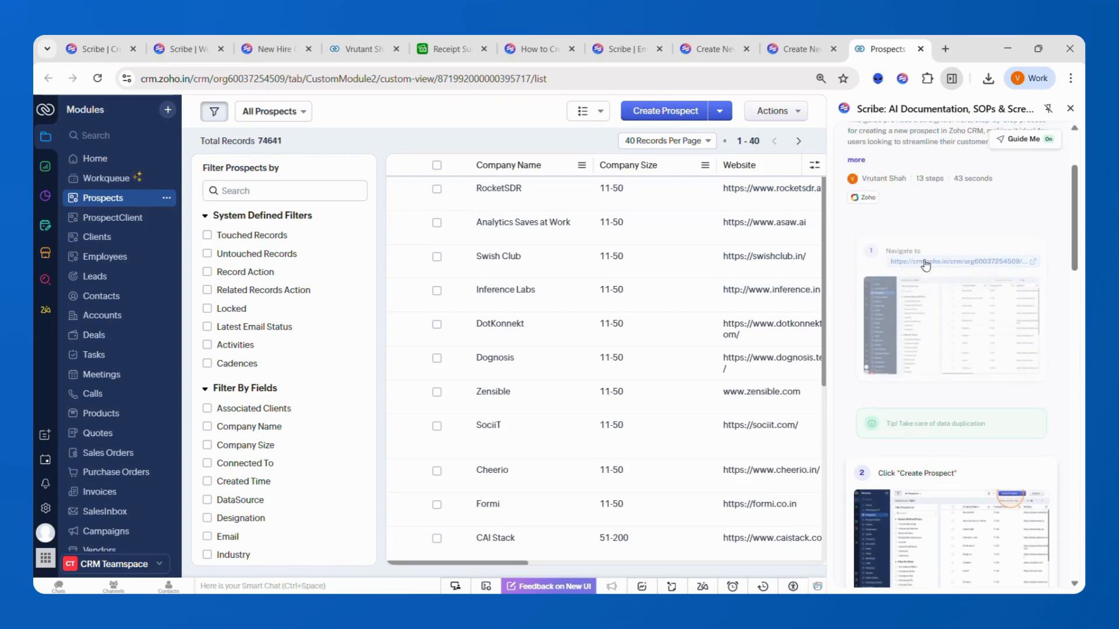
scroll(922, 395, "down", 2)
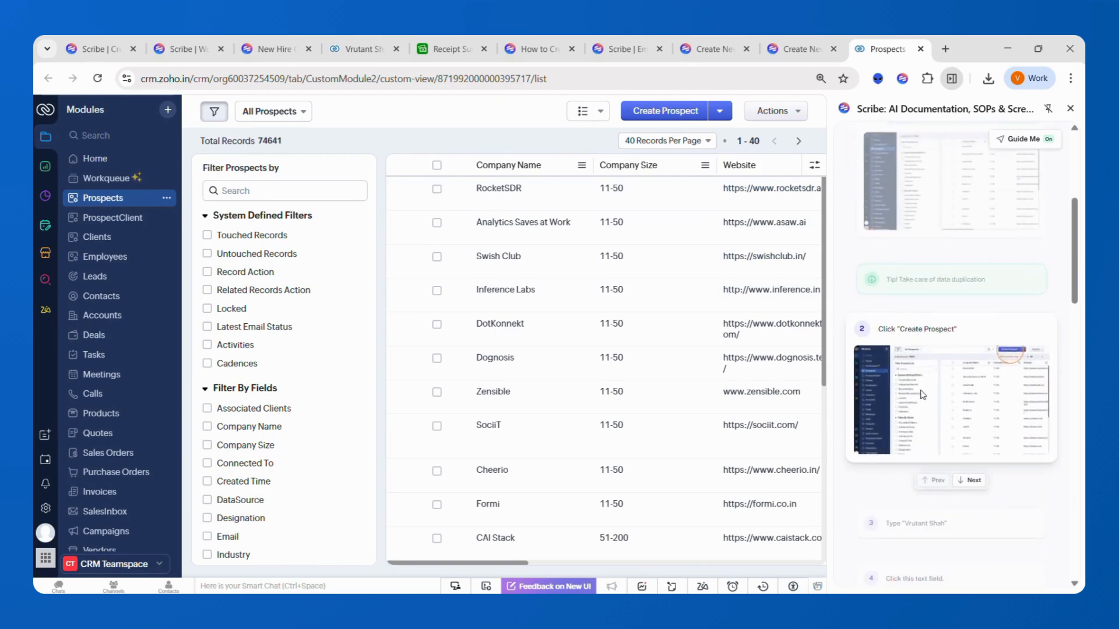
left_click(667, 116)
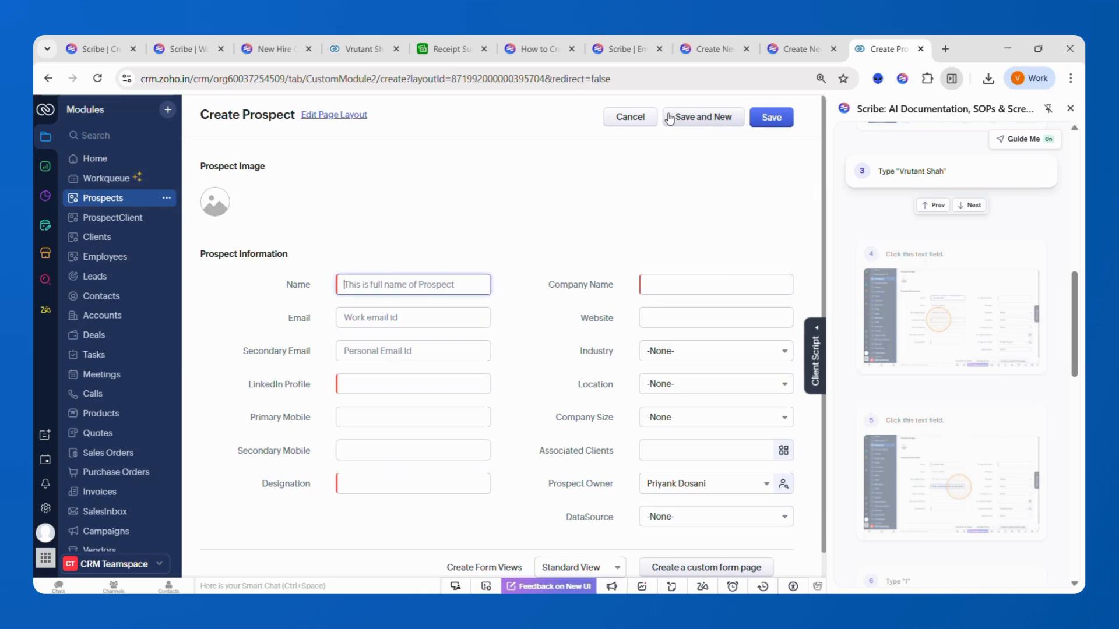
left_click(444, 286)
left_click(358, 388)
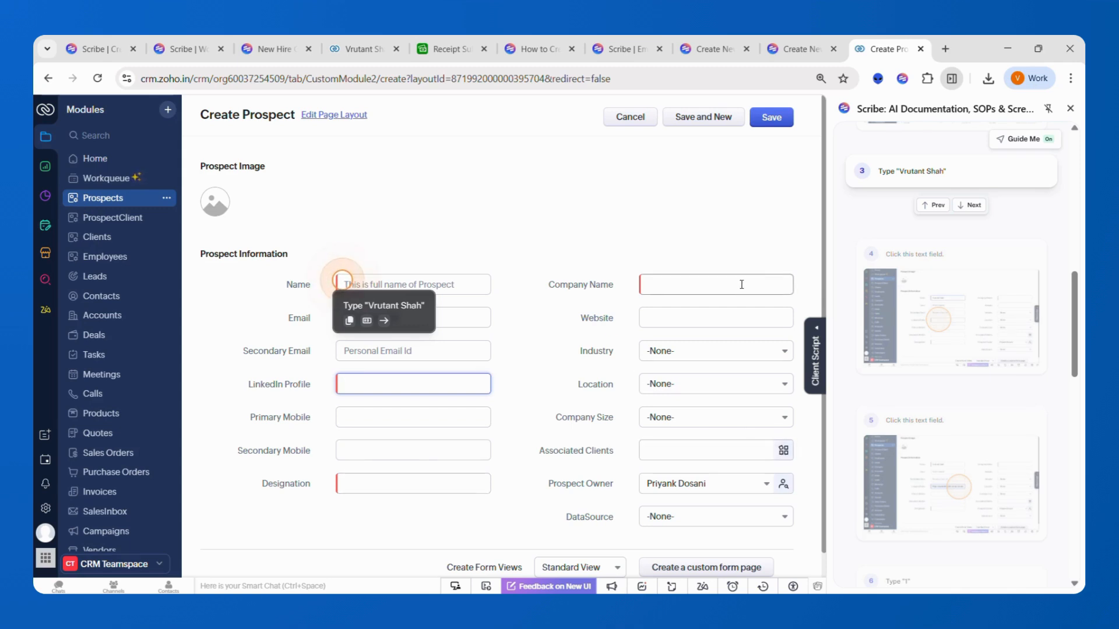
- Advance the Guide Me walkthrough through the steps up to step 7
left_click(972, 206)
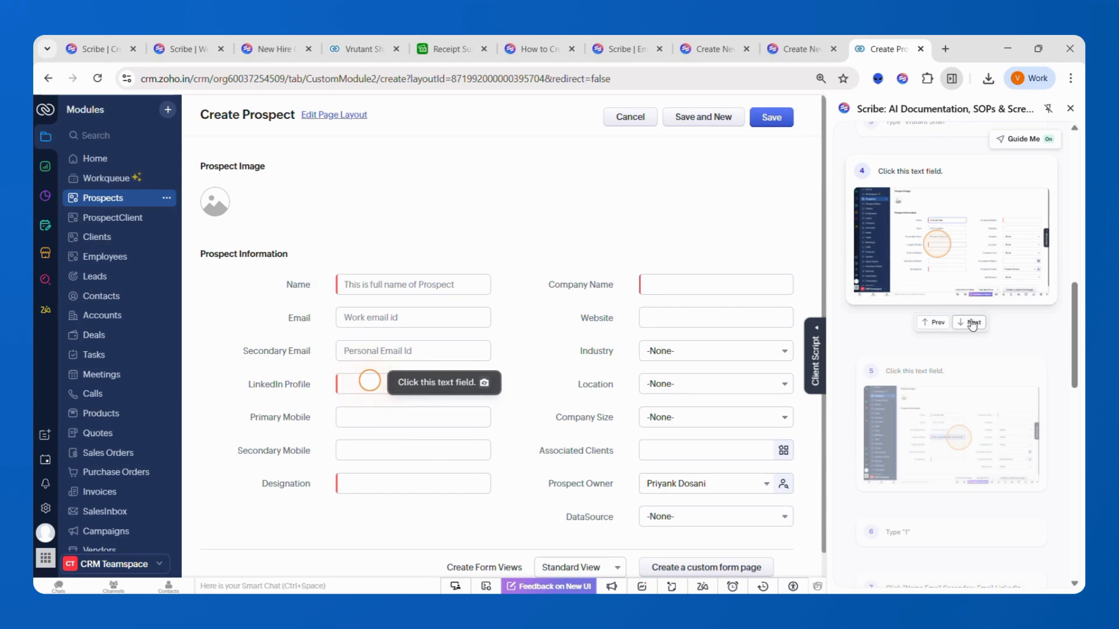
left_click(972, 323)
left_click(972, 324)
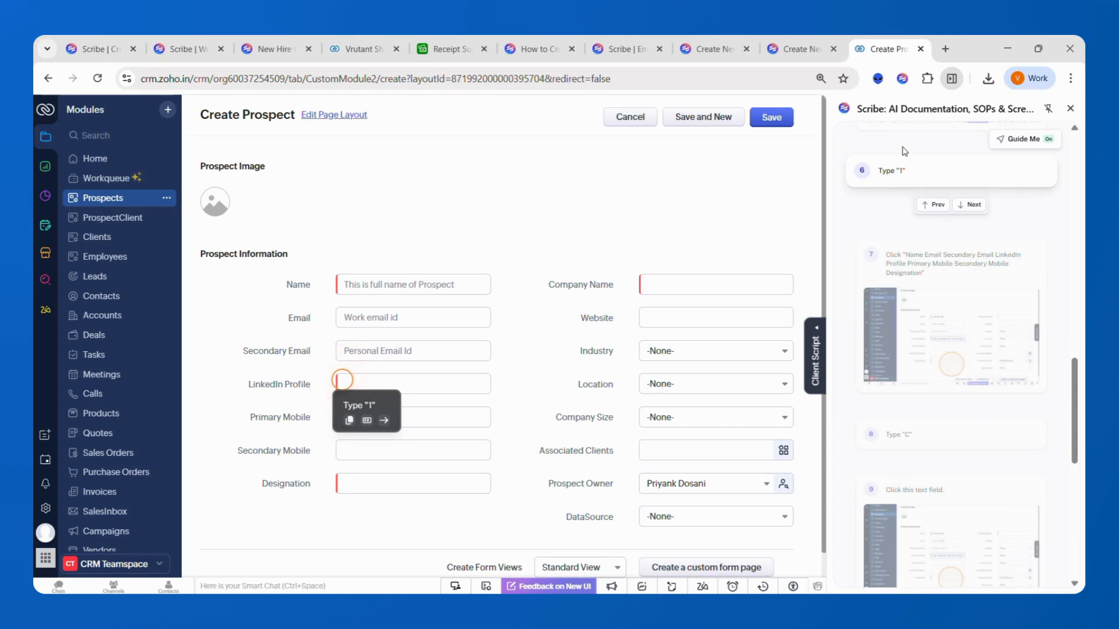
scroll(937, 256, "up", 10)
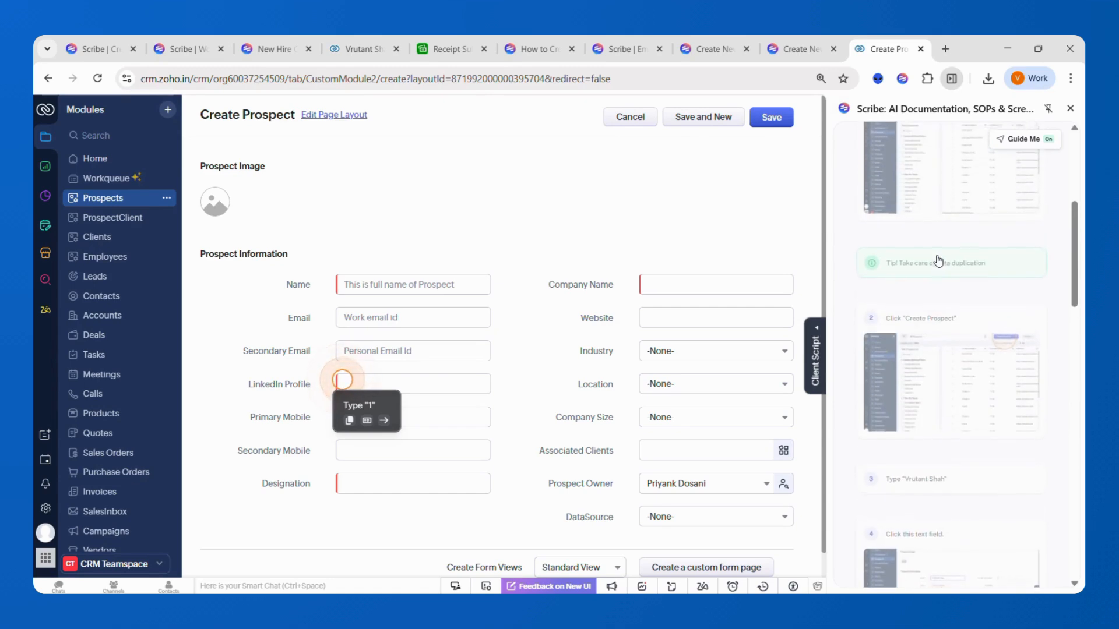
scroll(938, 260, "down", 10)
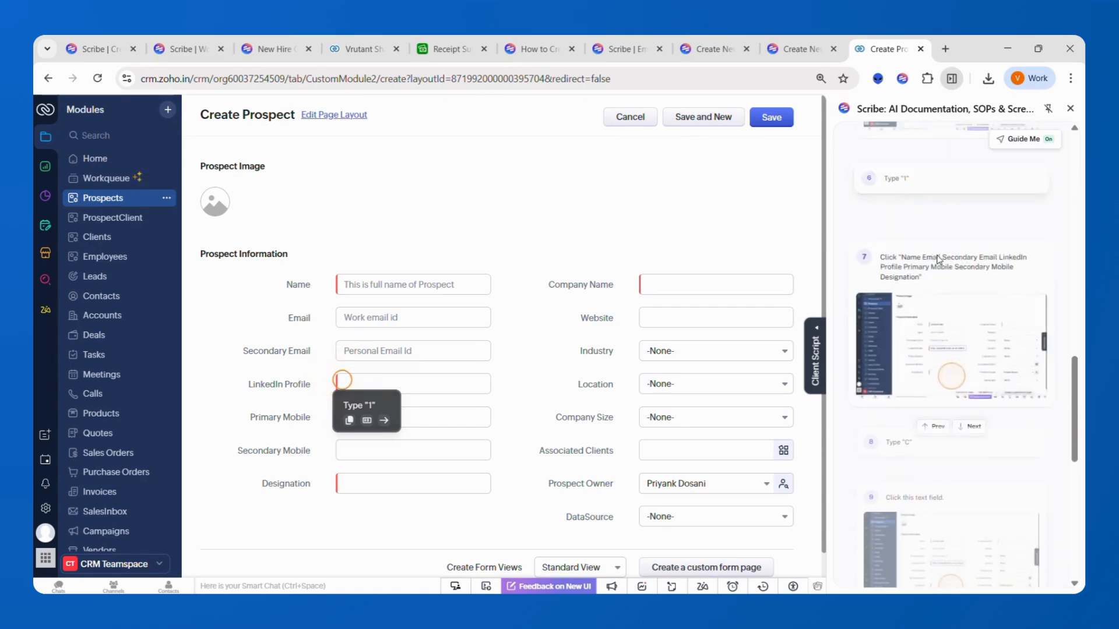
left_click(938, 261)
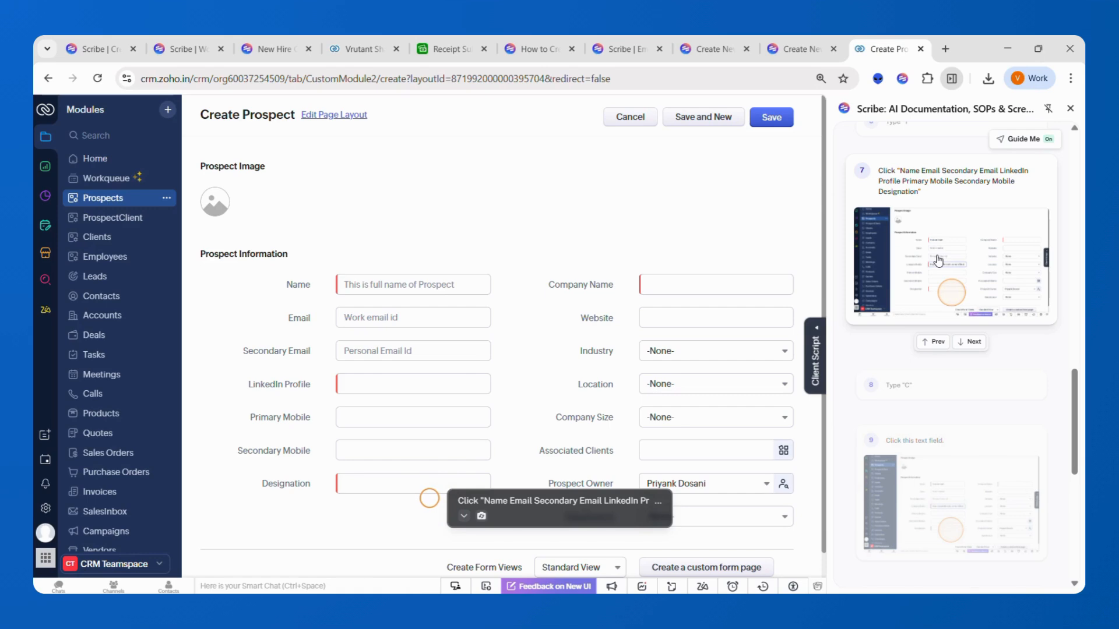
scroll(938, 260, "up", 10)
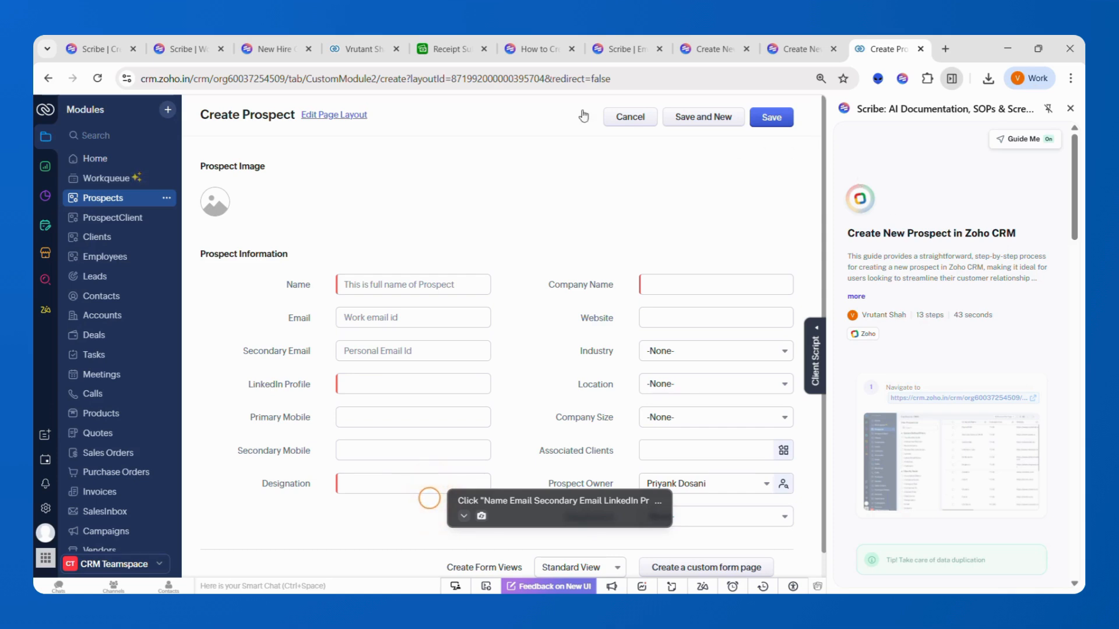
- Close the Scribe panel on the Receipt Submission tab and open the Bandages (80 ct) receipt in Receipt Inbox
left_click(430, 58)
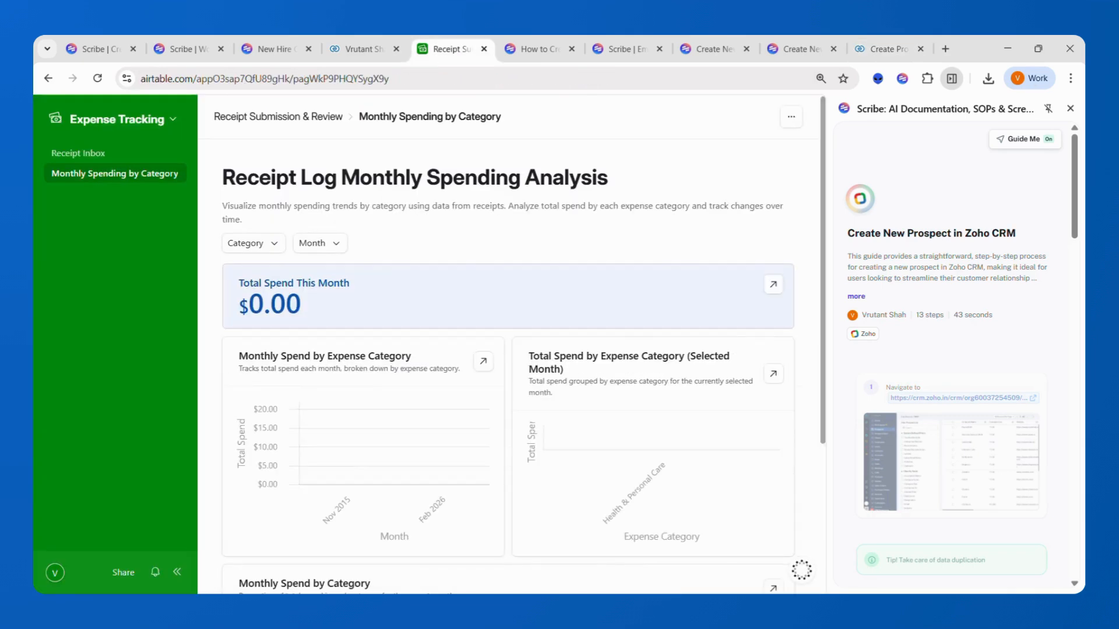
left_click(1070, 109)
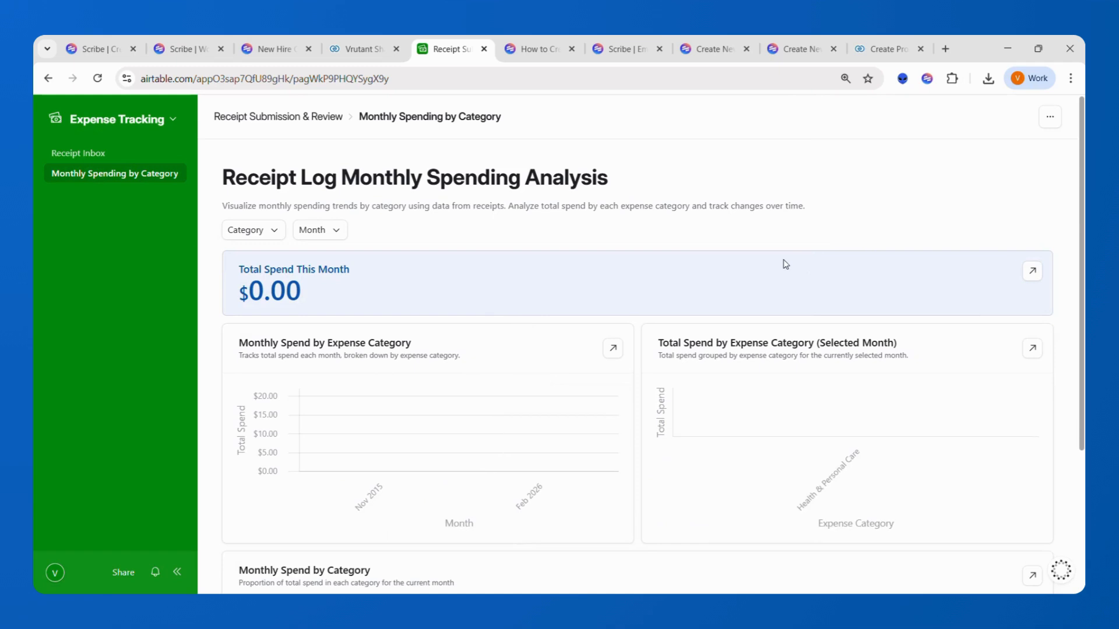
left_click(133, 154)
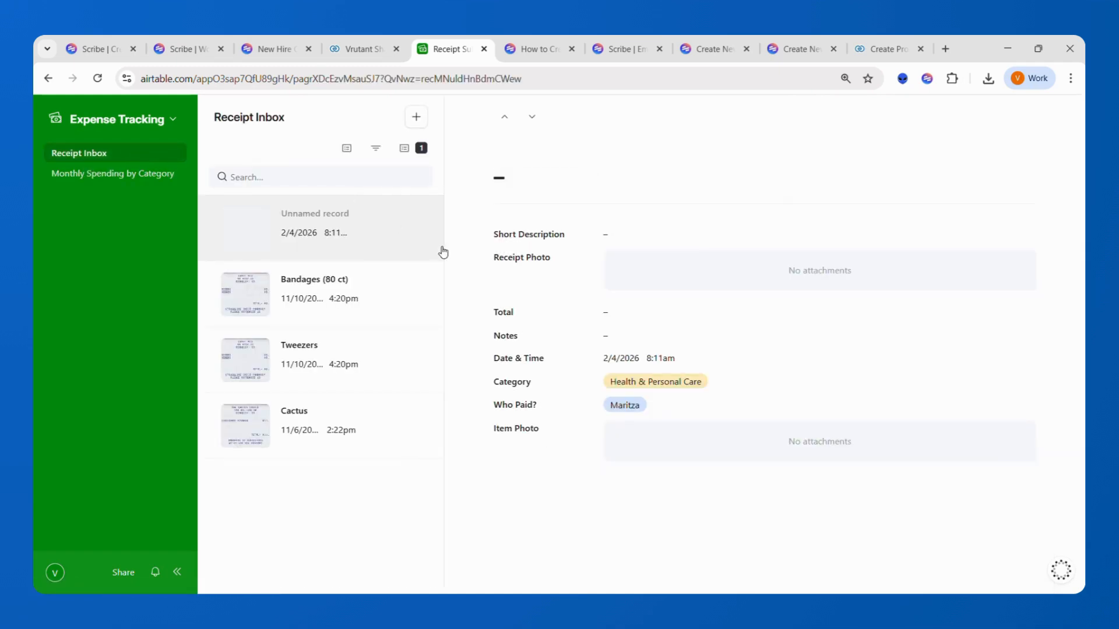
left_click(392, 324)
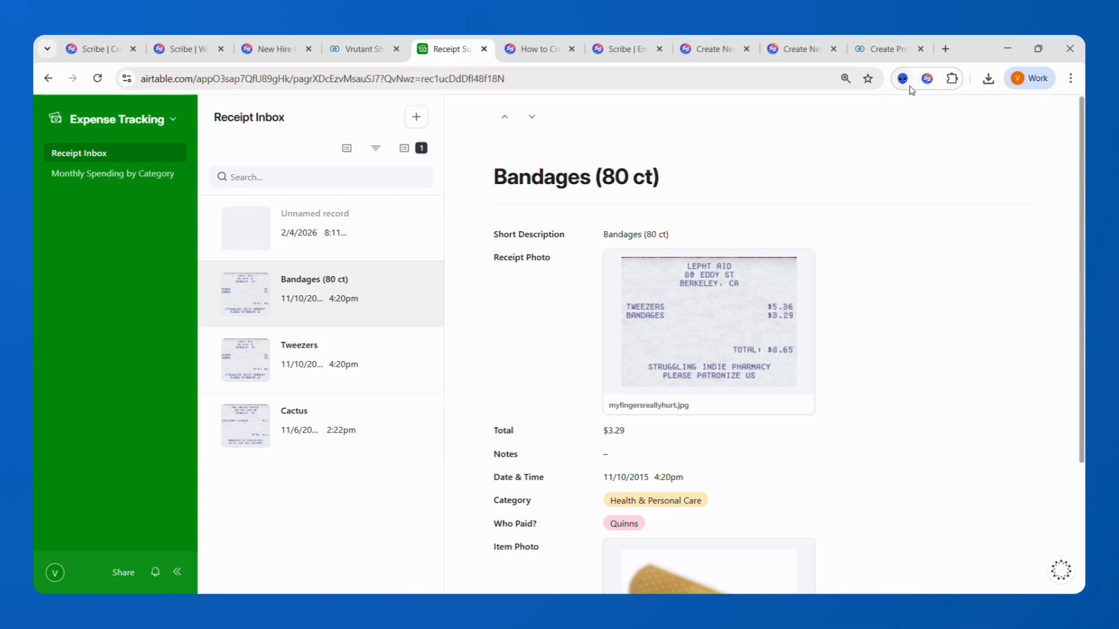
- Start a Scribe capture, open a new receipt form, and fill Short Description, Total and Notes
left_click(927, 78)
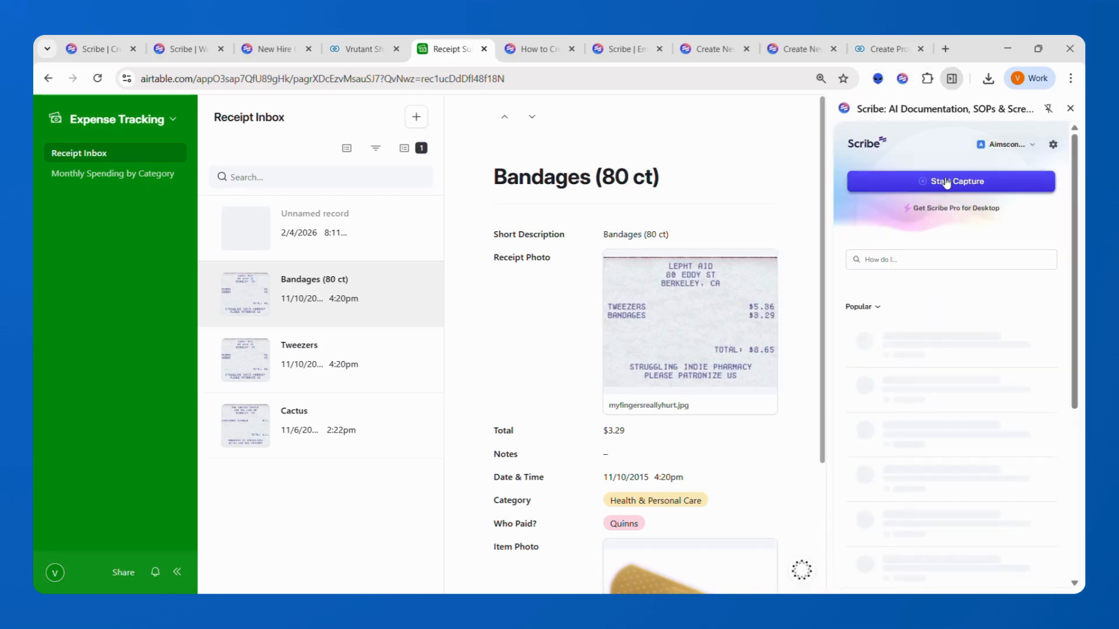
left_click(946, 182)
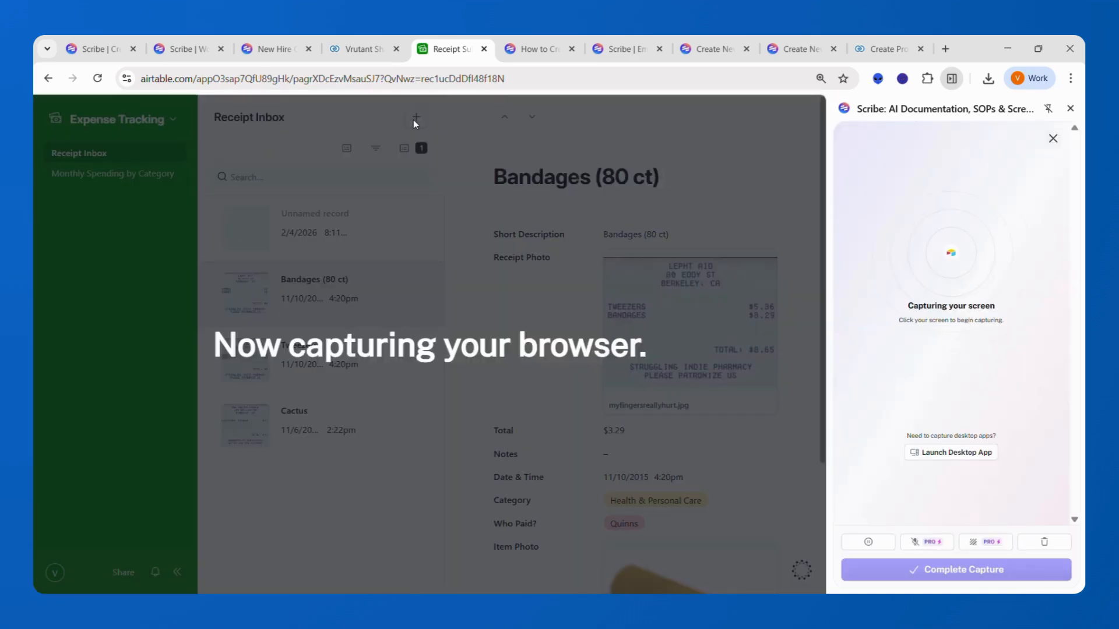
left_click(414, 120)
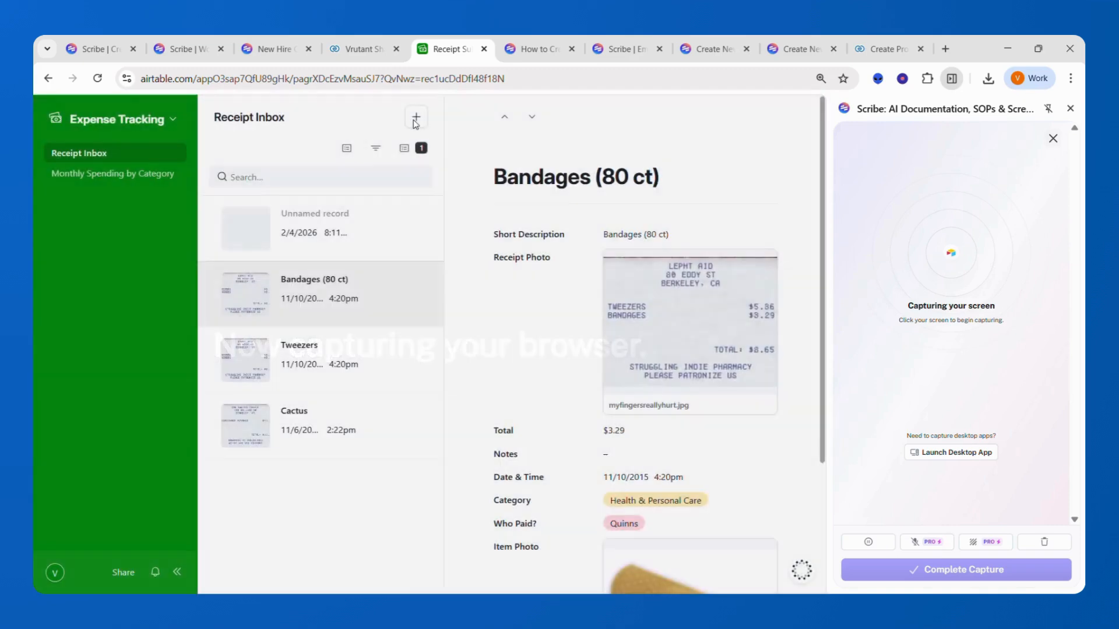
left_click(415, 123)
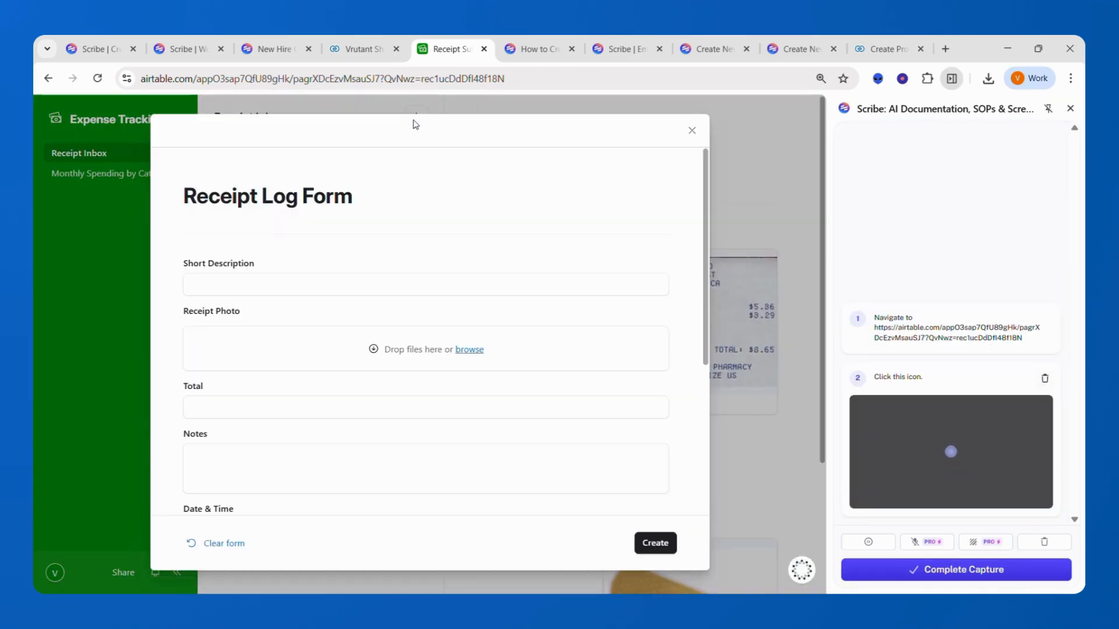
left_click(265, 289)
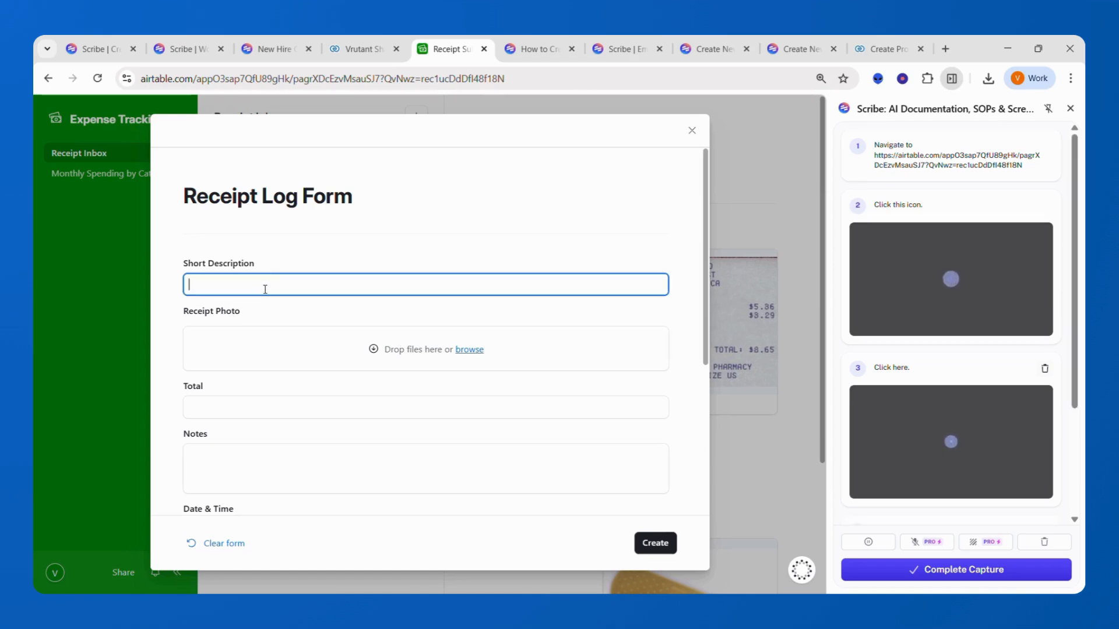
left_click(238, 412)
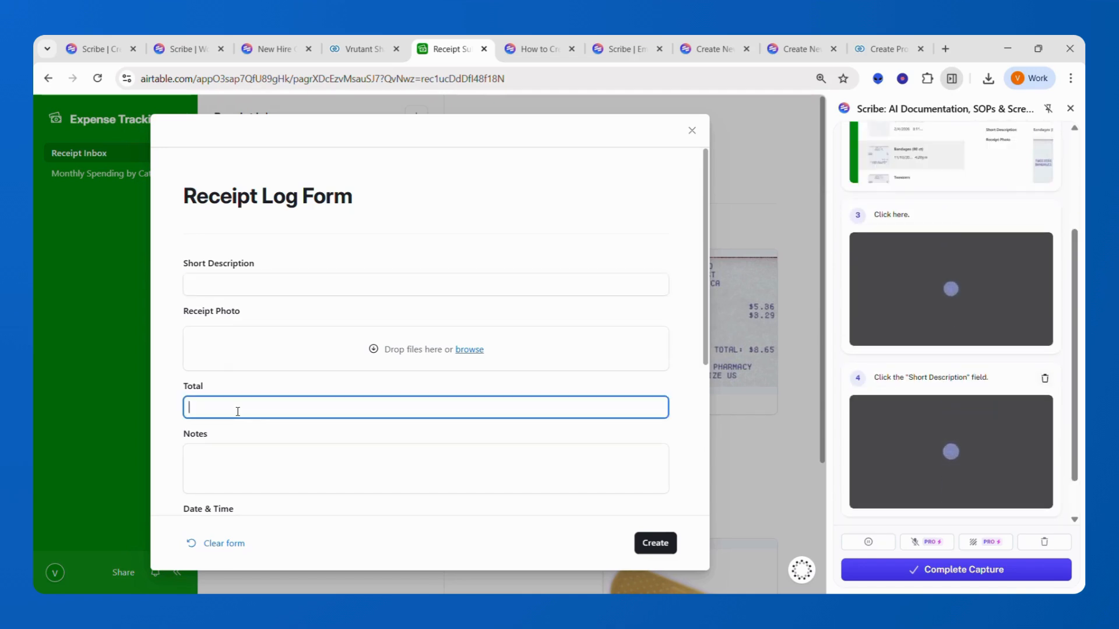
left_click(236, 472)
scroll(236, 473, "down", 2)
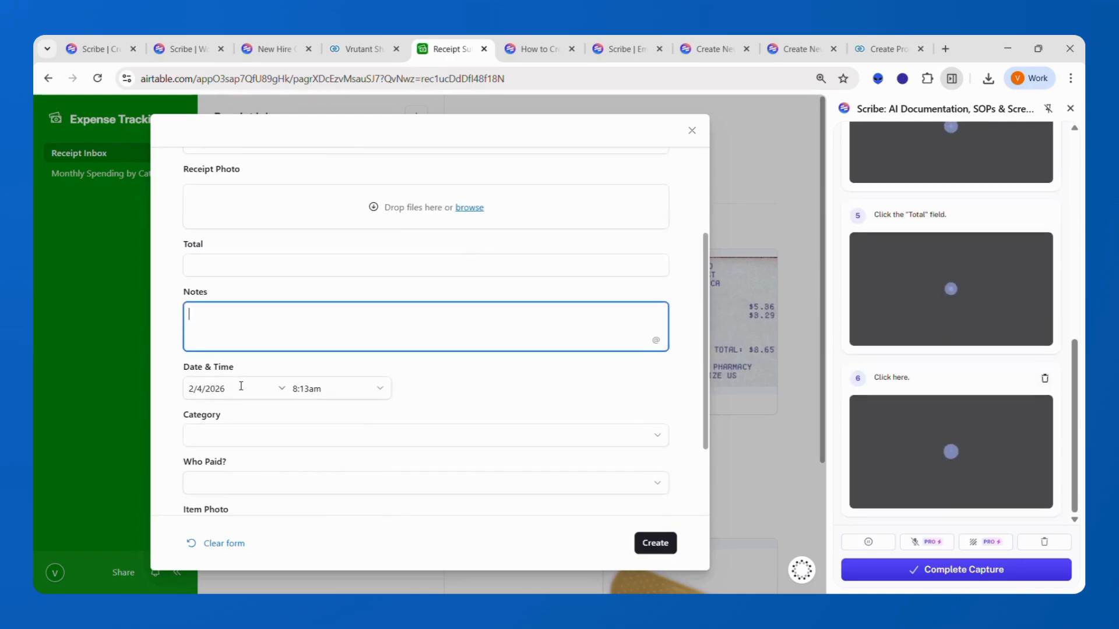
- Set the date to 2/4/2026, category Travel and a payer, create the receipt, then open Monthly Spending by Category
left_click(240, 387)
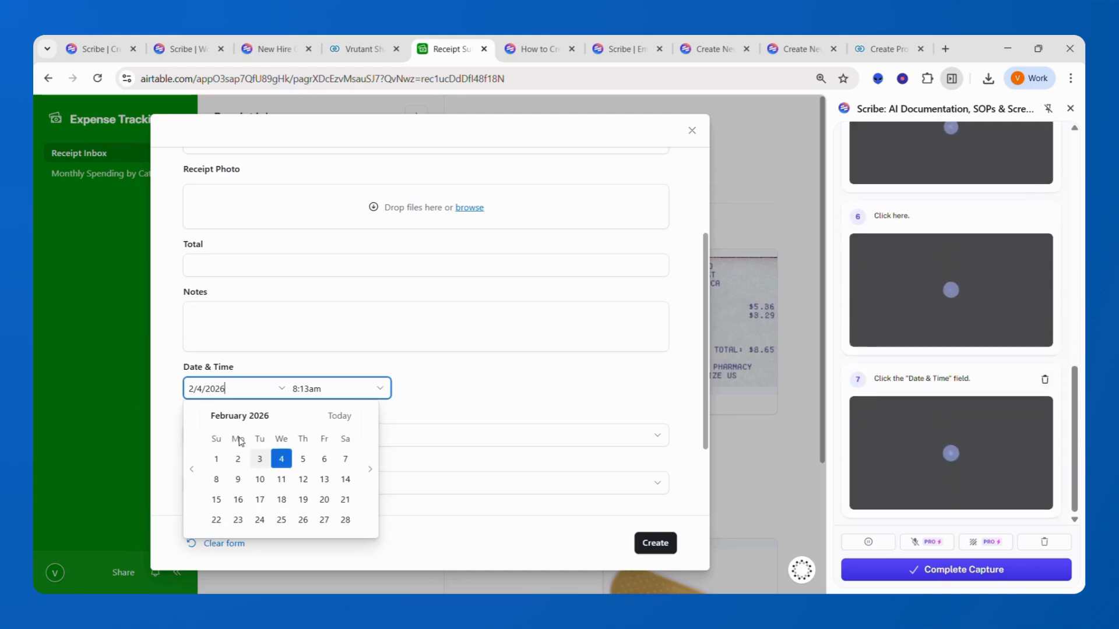
left_click(281, 463)
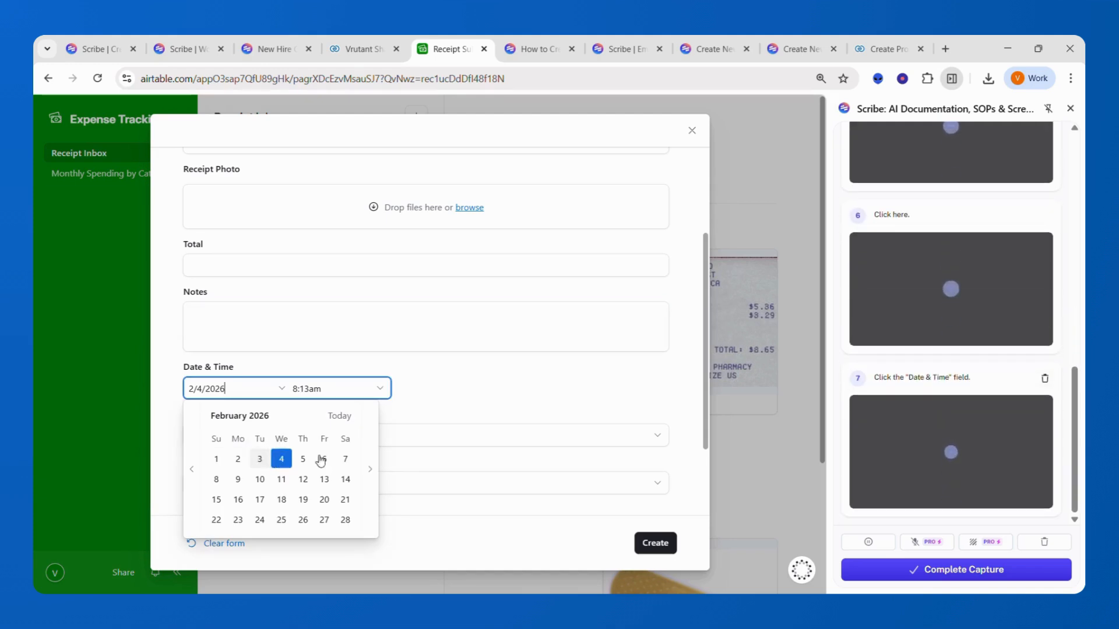
left_click(408, 441)
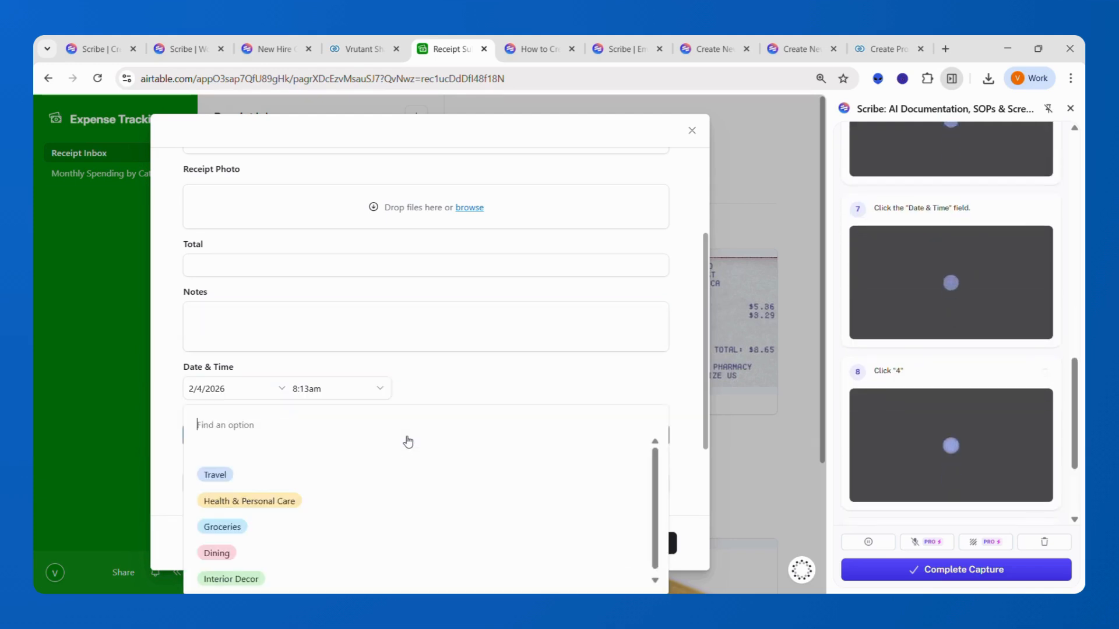
left_click(305, 486)
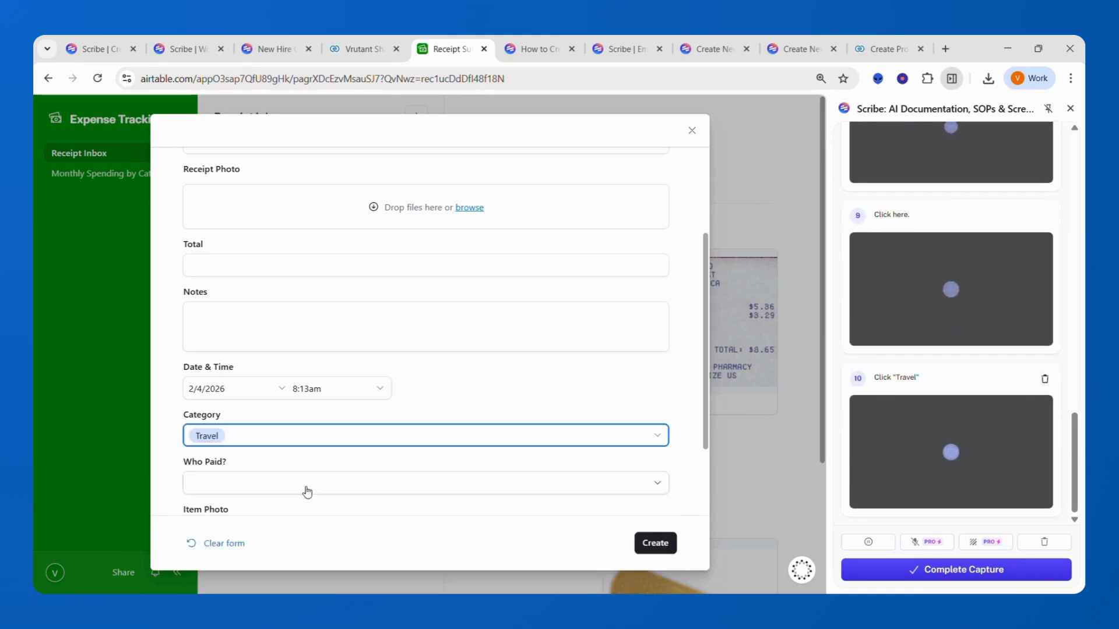
left_click(308, 492)
left_click(296, 554)
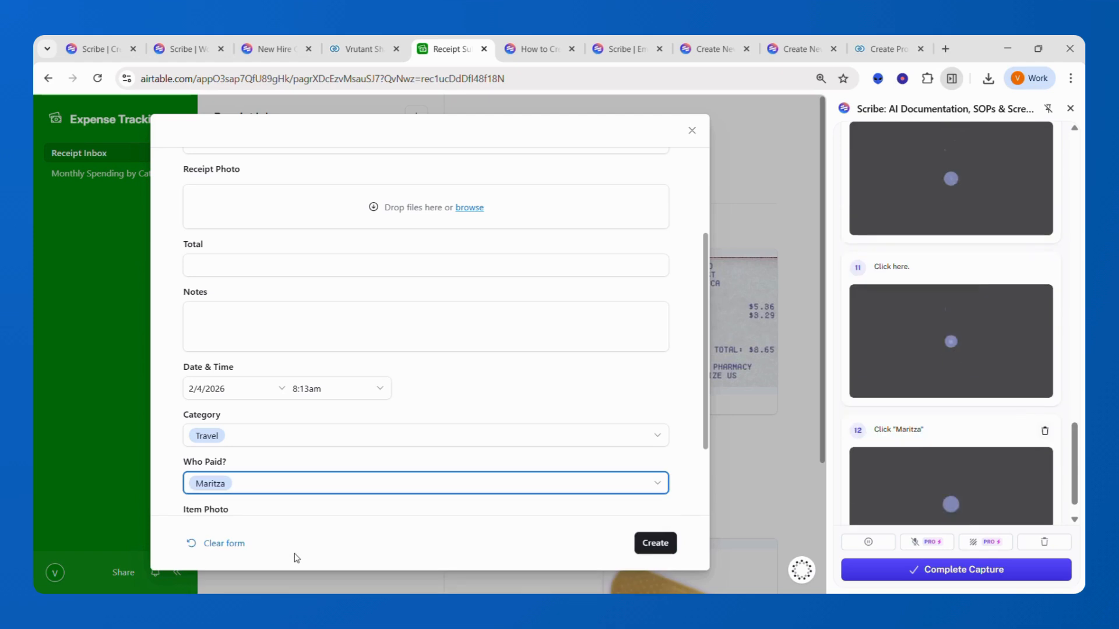
scroll(399, 350, "down", 2)
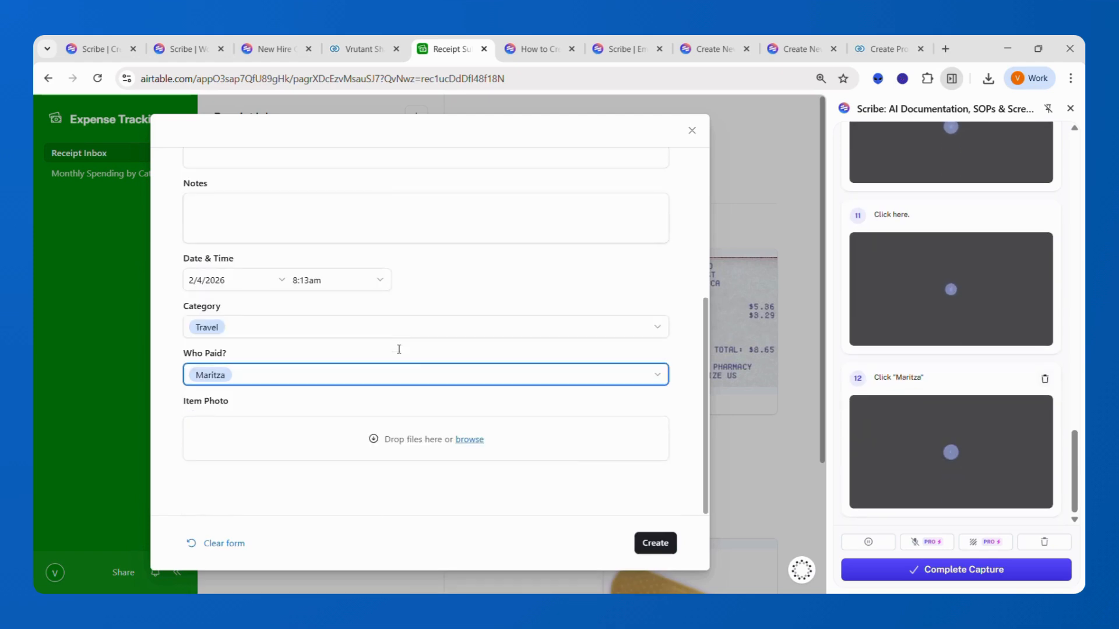
left_click(650, 541)
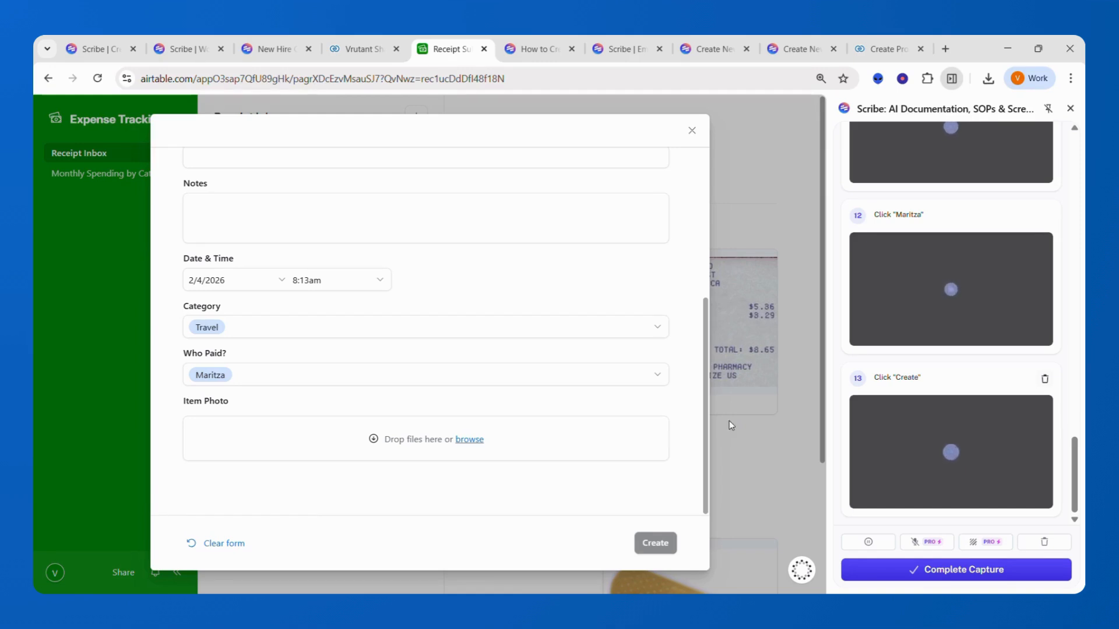
left_click(692, 132)
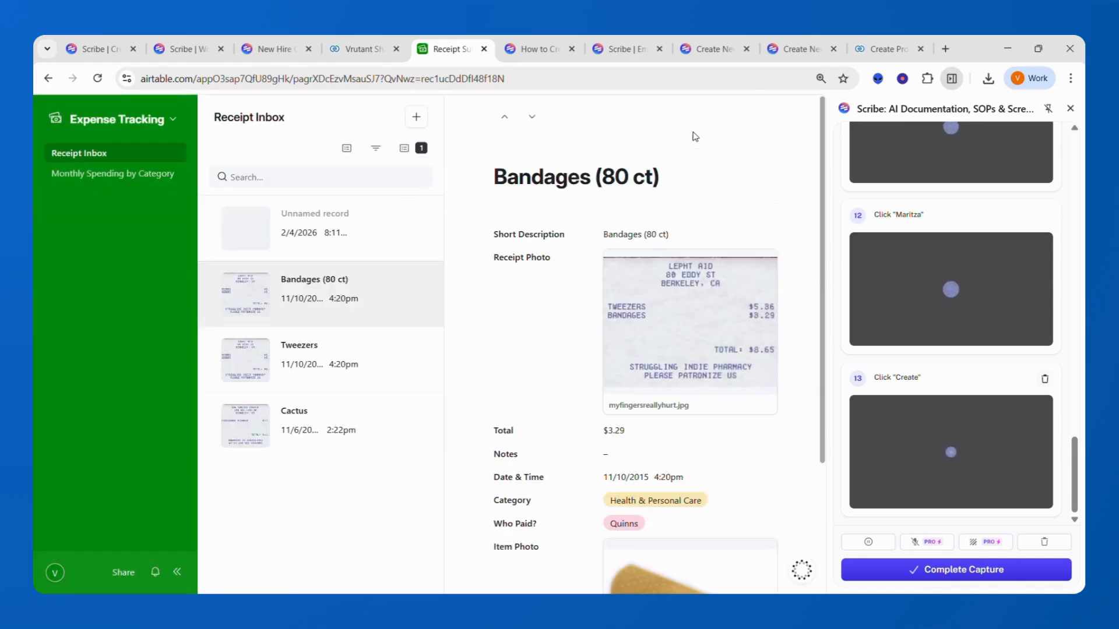
left_click(152, 180)
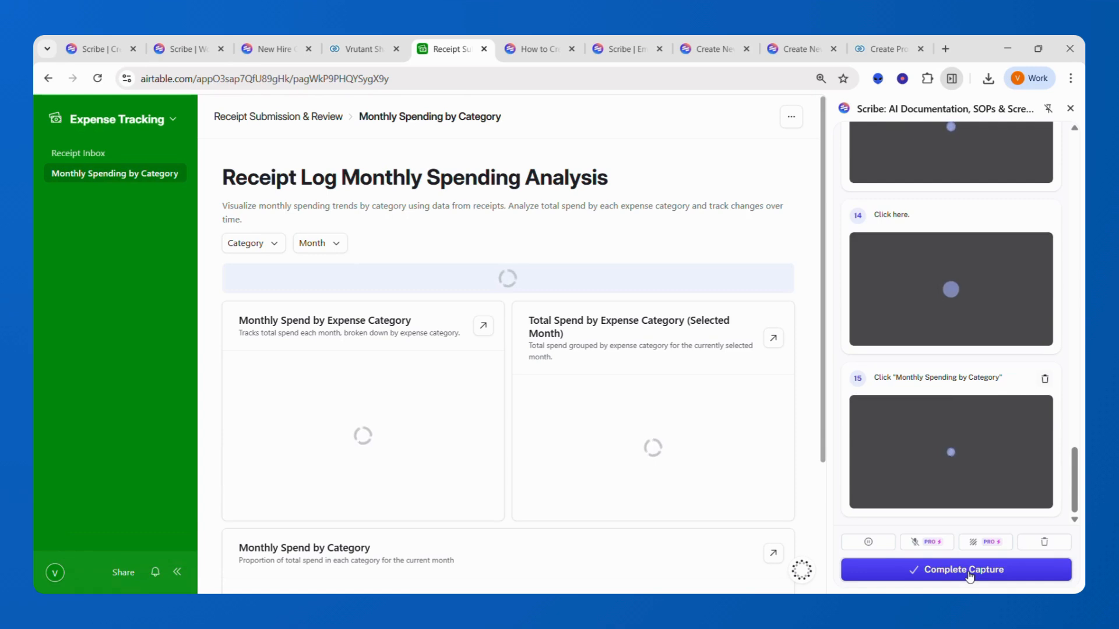
- Complete the capture to generate the 'Add a New Expense to Airtable' guide
left_click(969, 574)
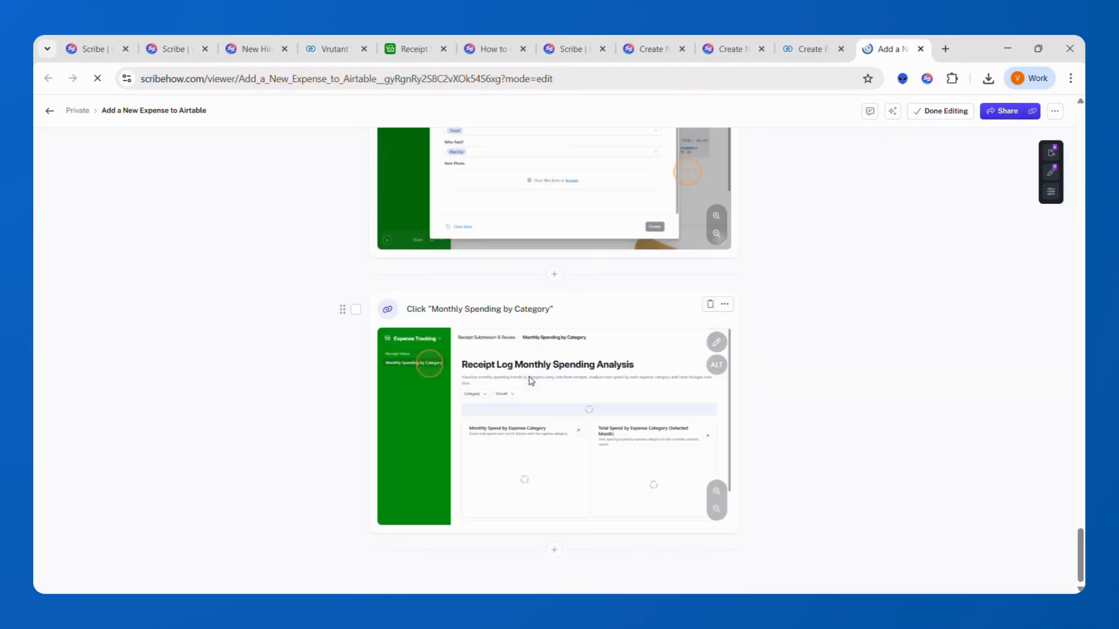
- Insert a header 'Navigate to Dashboard' before step 15
left_click(554, 276)
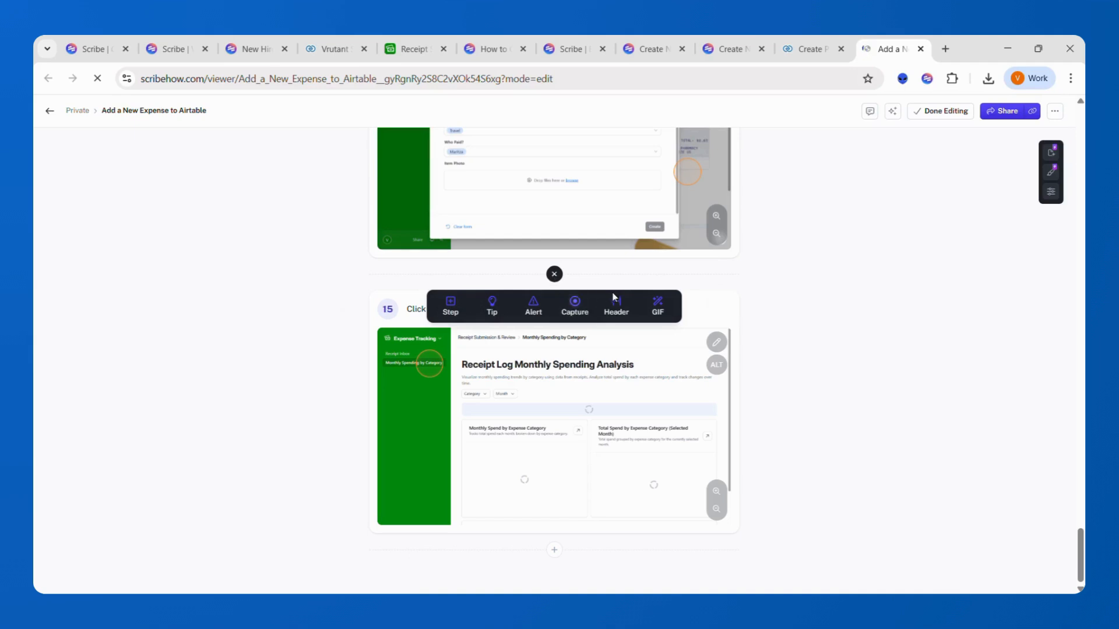
left_click(619, 309)
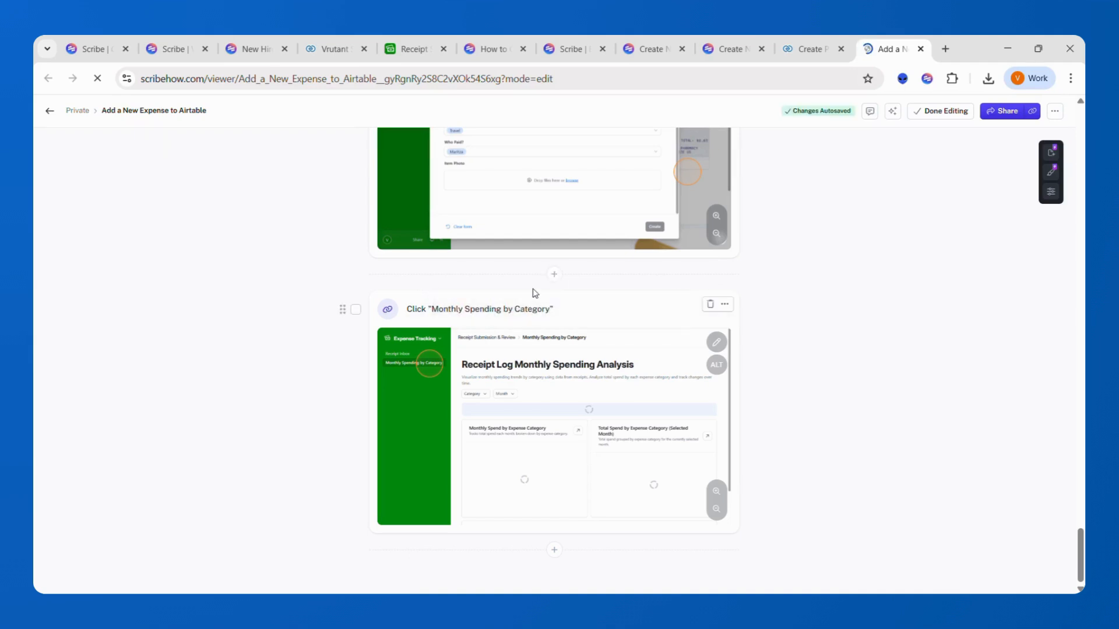
left_click(563, 302)
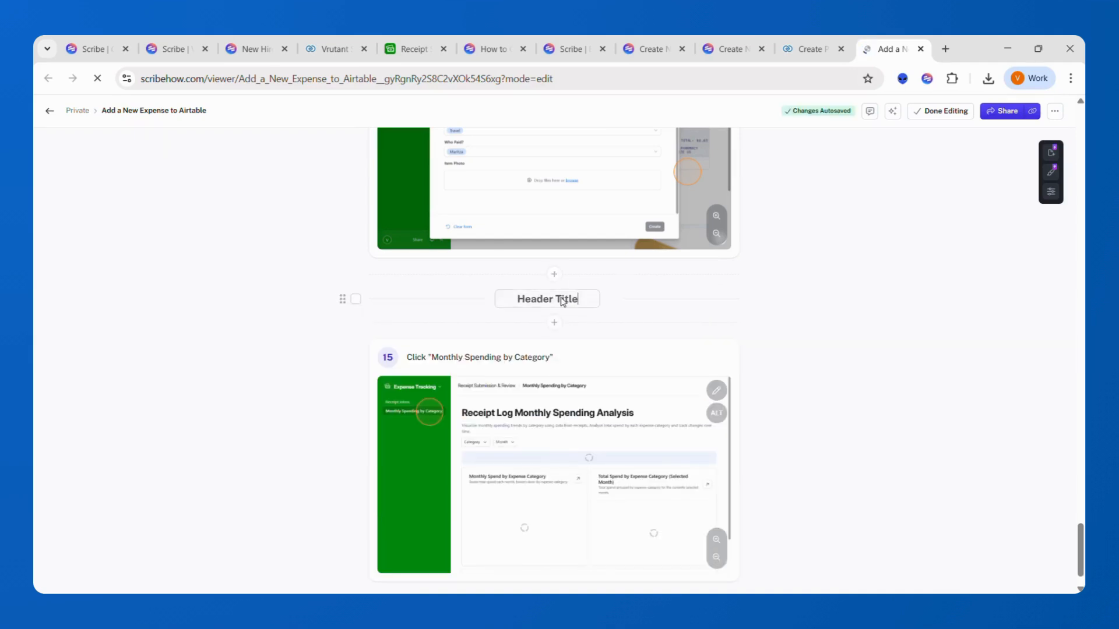
key("ctrl+a")
type("Navigare")
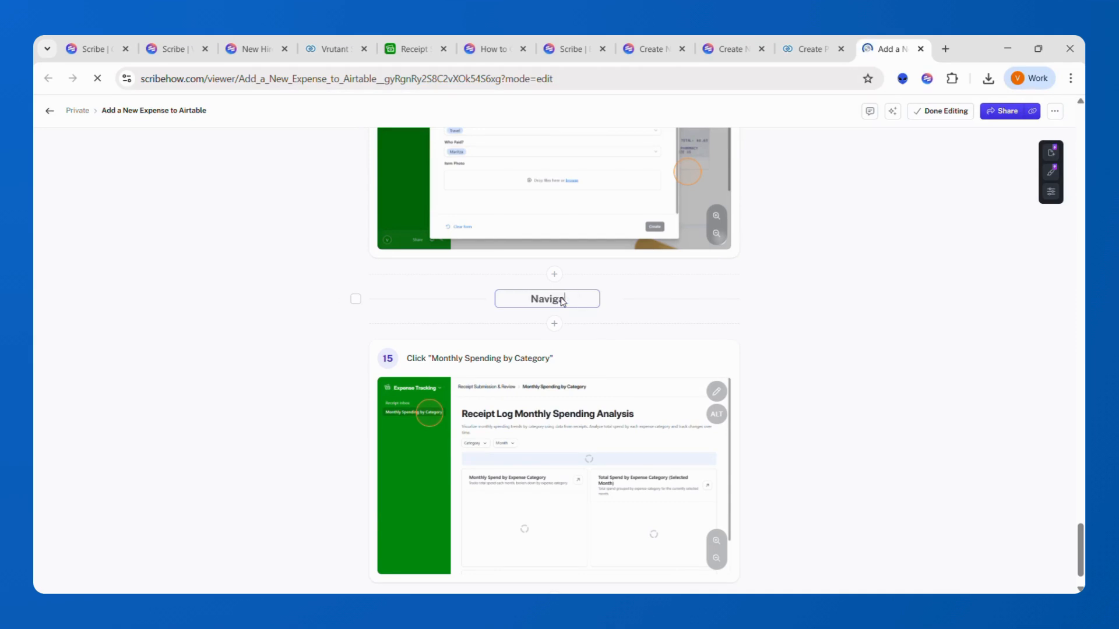
key("BackSpace")
key("BackSpace")
type("te to Dashboard")
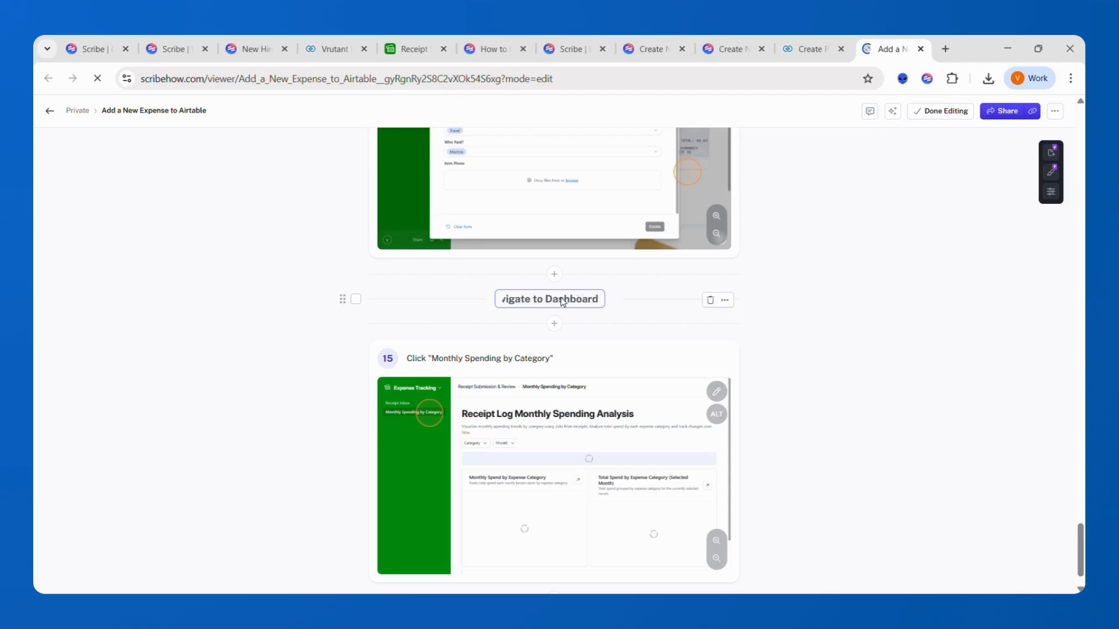
- Add an empty, self-written description box under the guide title
scroll(883, 280, "up", 5)
scroll(884, 280, "up", 15)
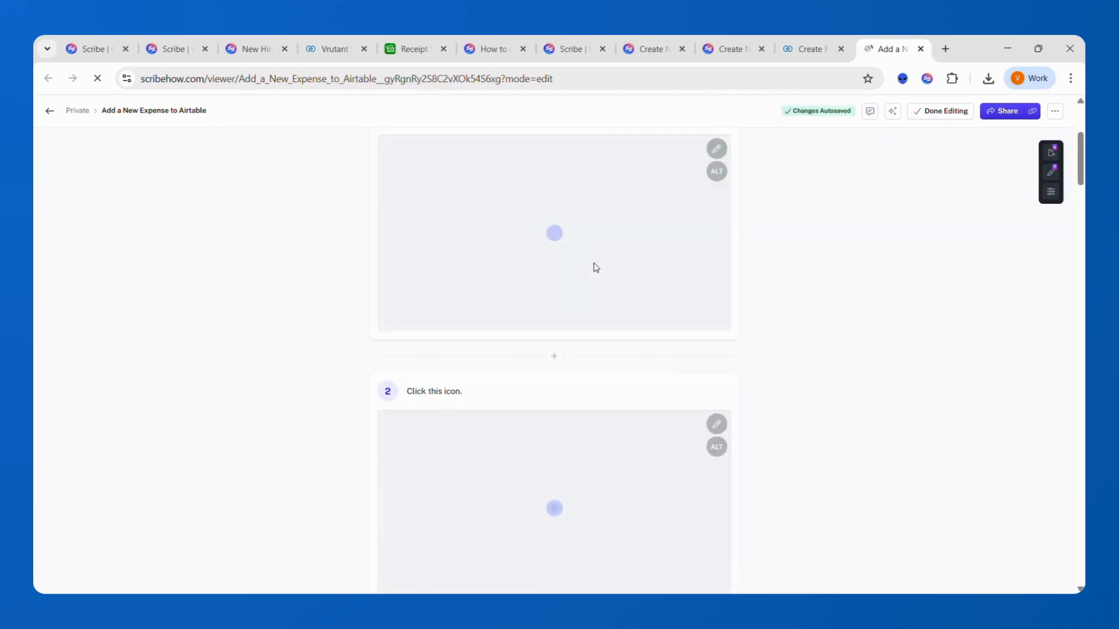
left_click(487, 236)
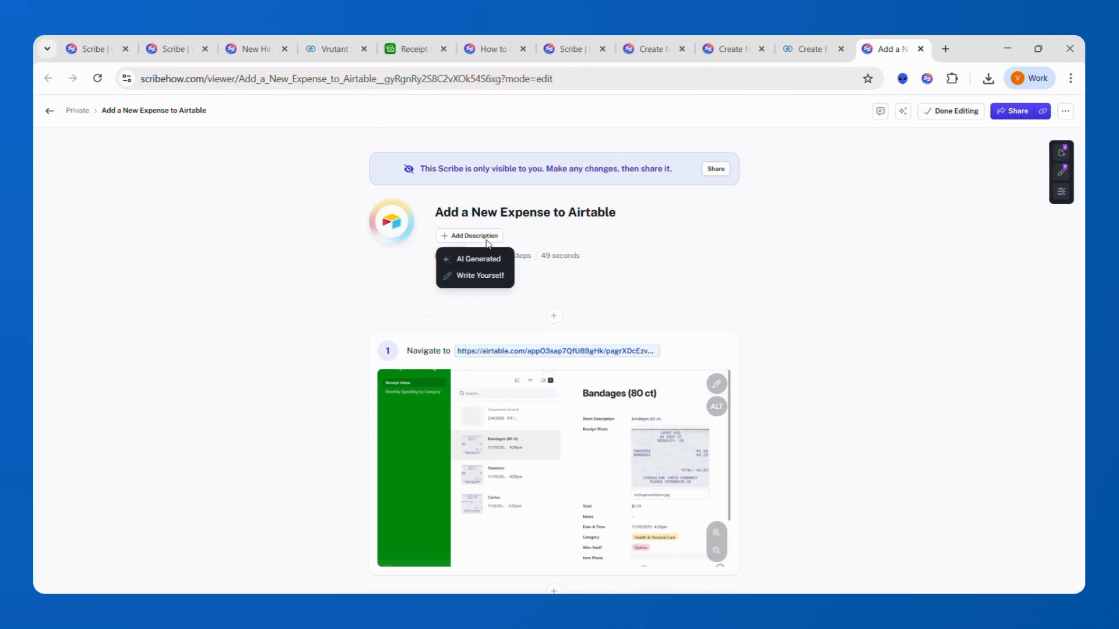
left_click(480, 276)
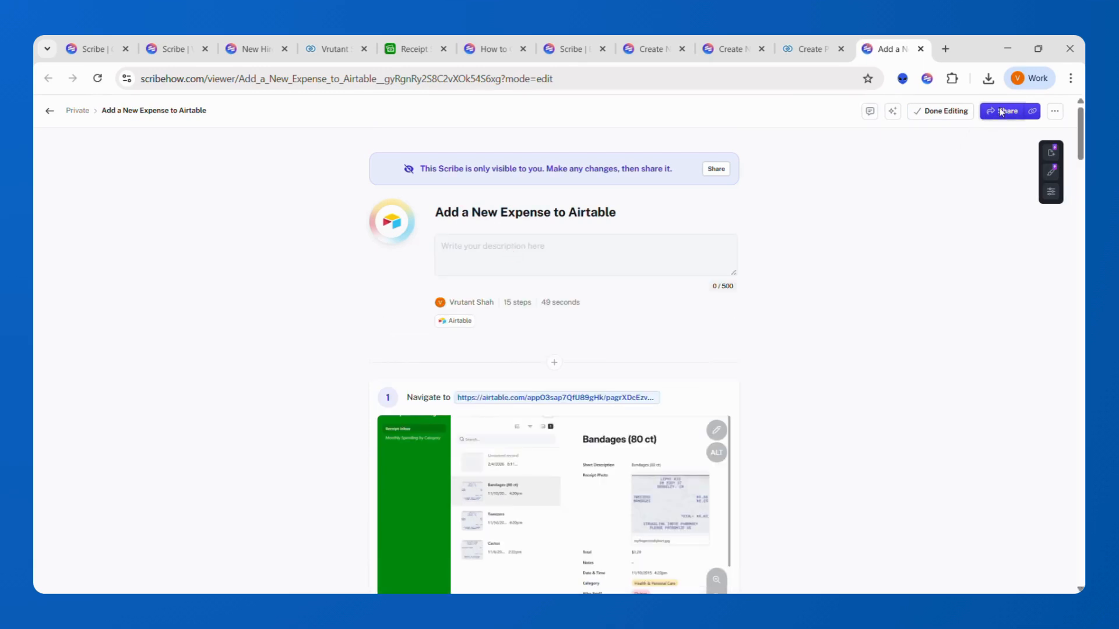
- Copy the guide's share link, open it in a new tab, and launch Guide Me on Airtable
left_click(1001, 112)
left_click(634, 442)
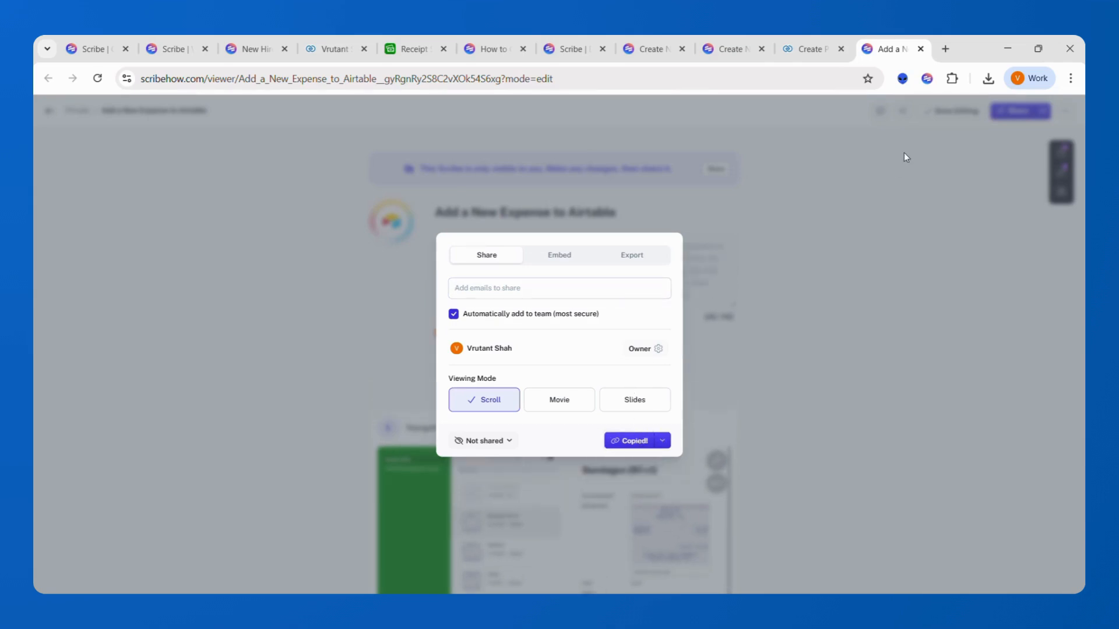
left_click(945, 49)
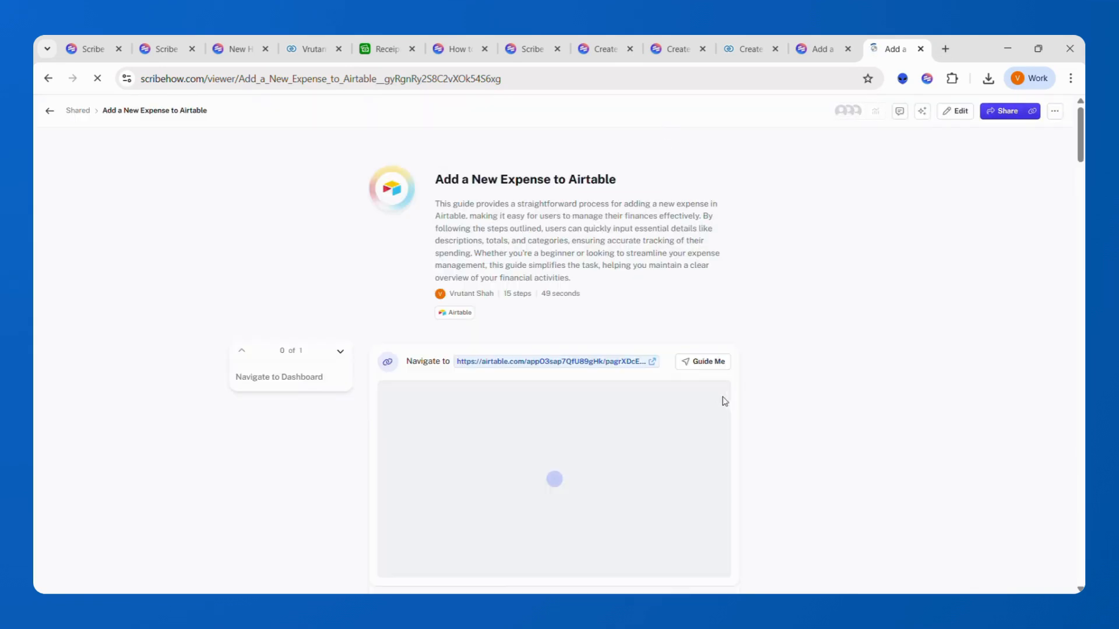
left_click(702, 365)
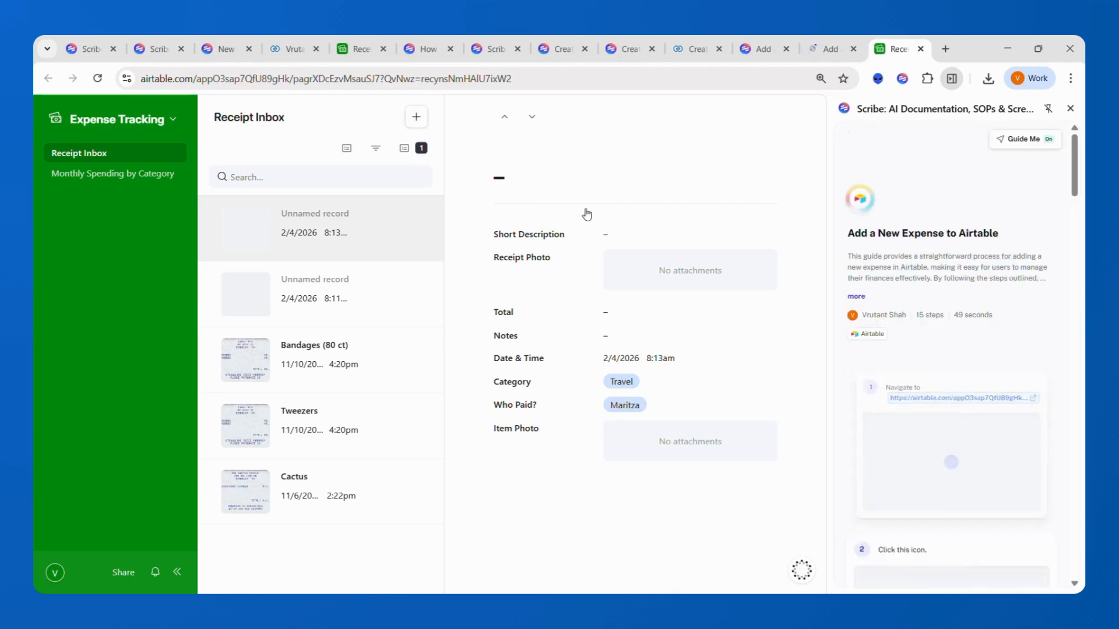
- Open the Receipt Log Form, focus Short Description and Total, and advance the guide to step 7, Date & Time
left_click(413, 122)
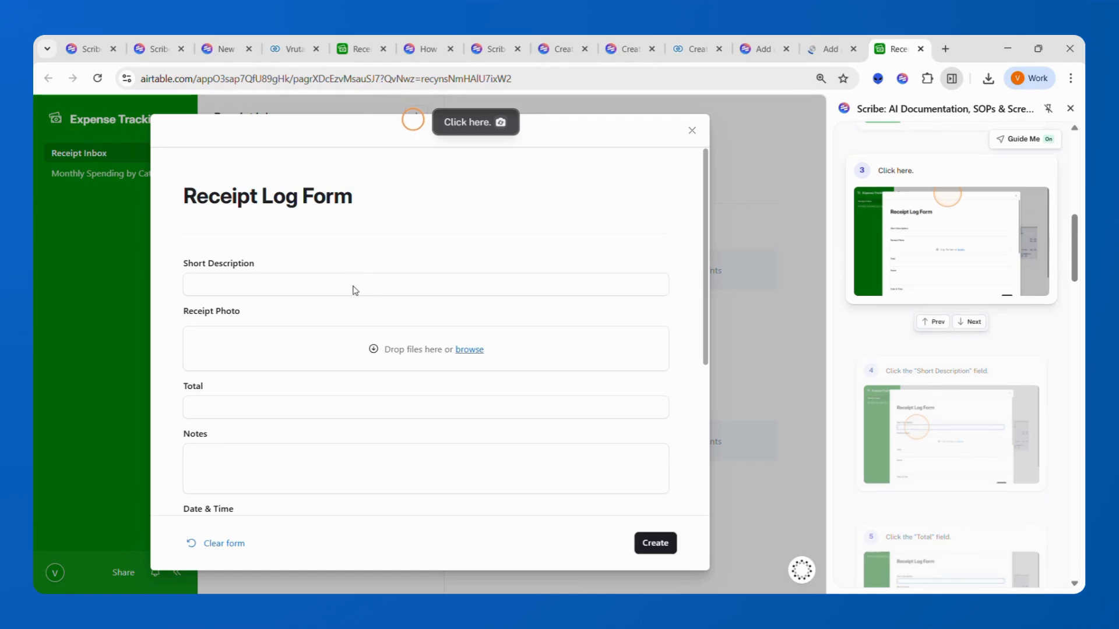
left_click(386, 281)
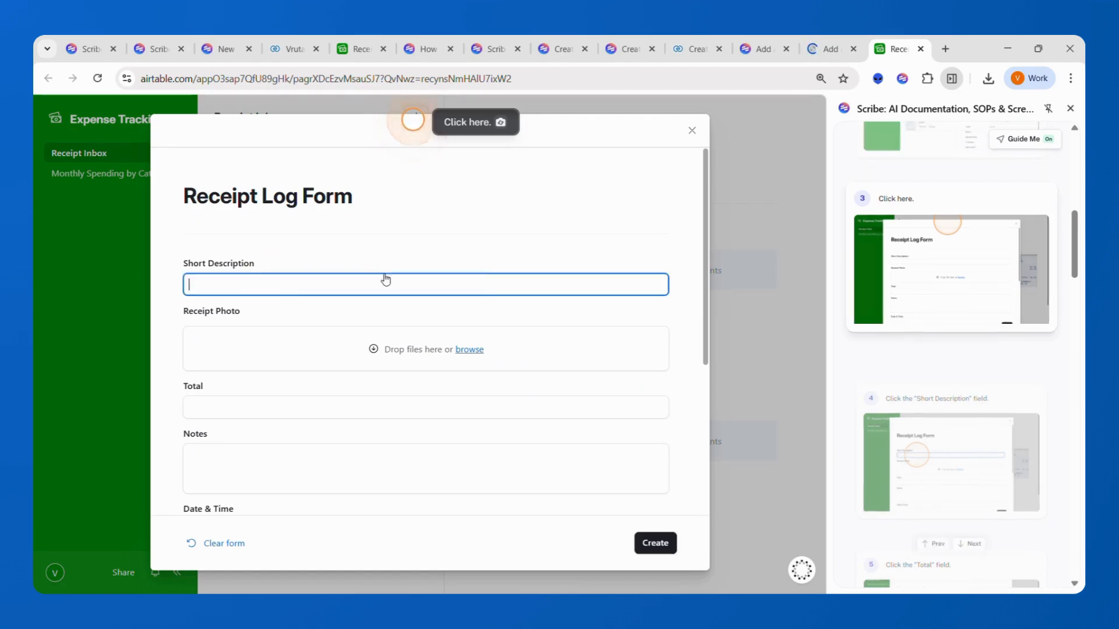
left_click(268, 407)
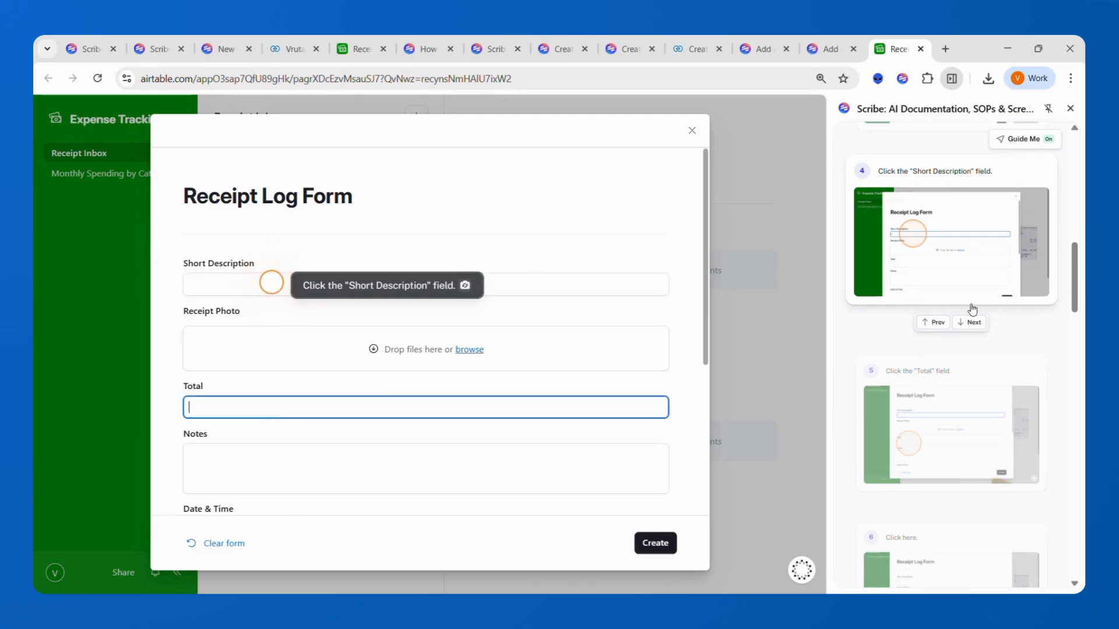
left_click(971, 323)
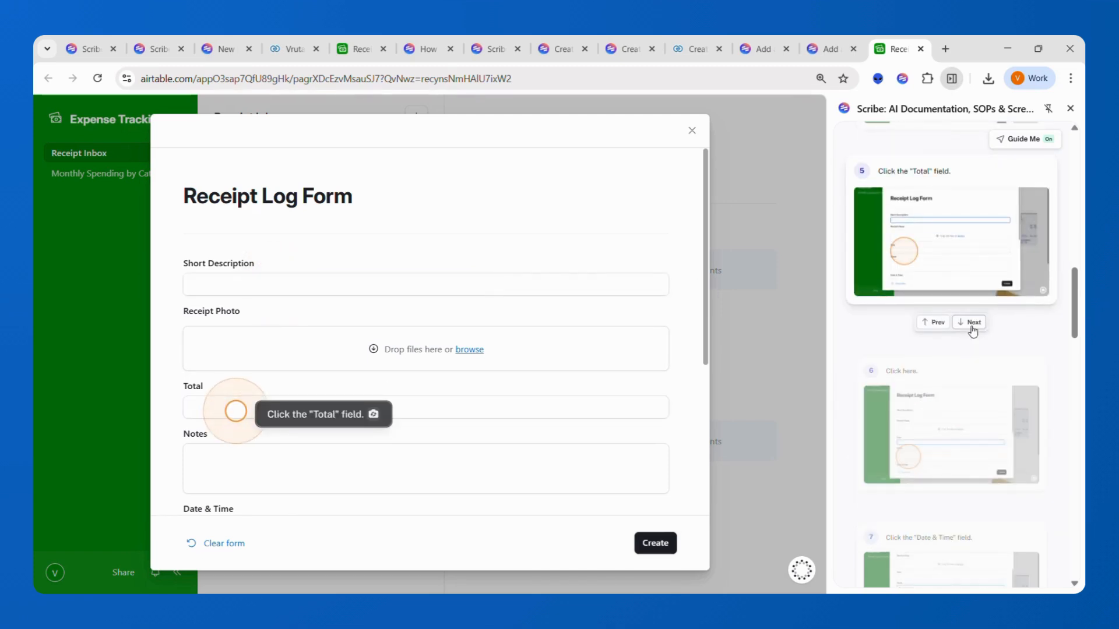
left_click(971, 323)
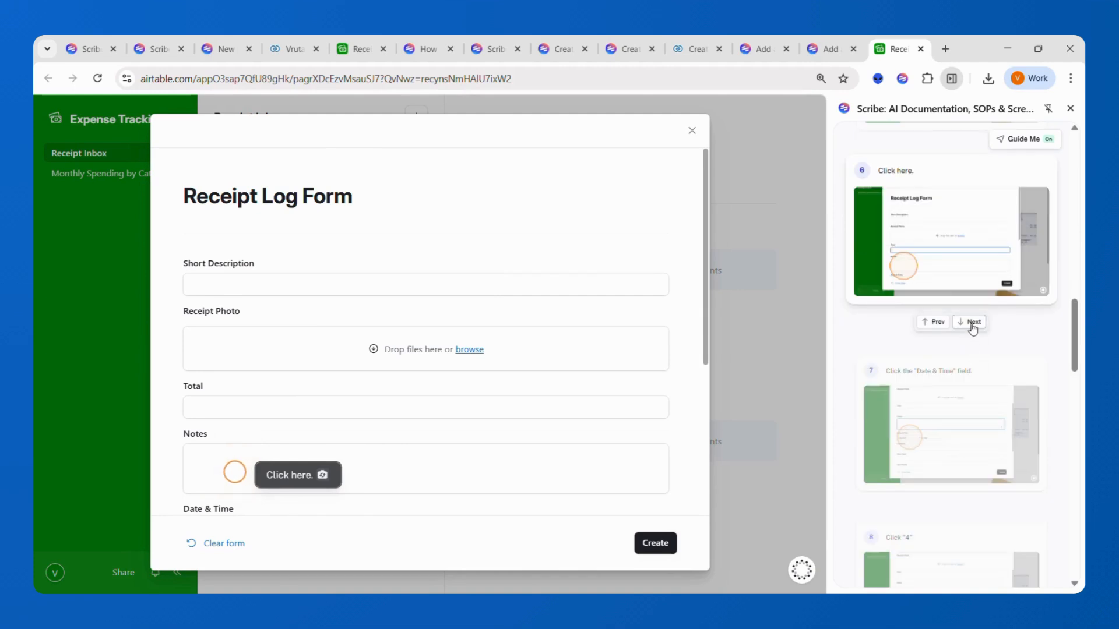
left_click(971, 322)
scroll(631, 390, "down", 4)
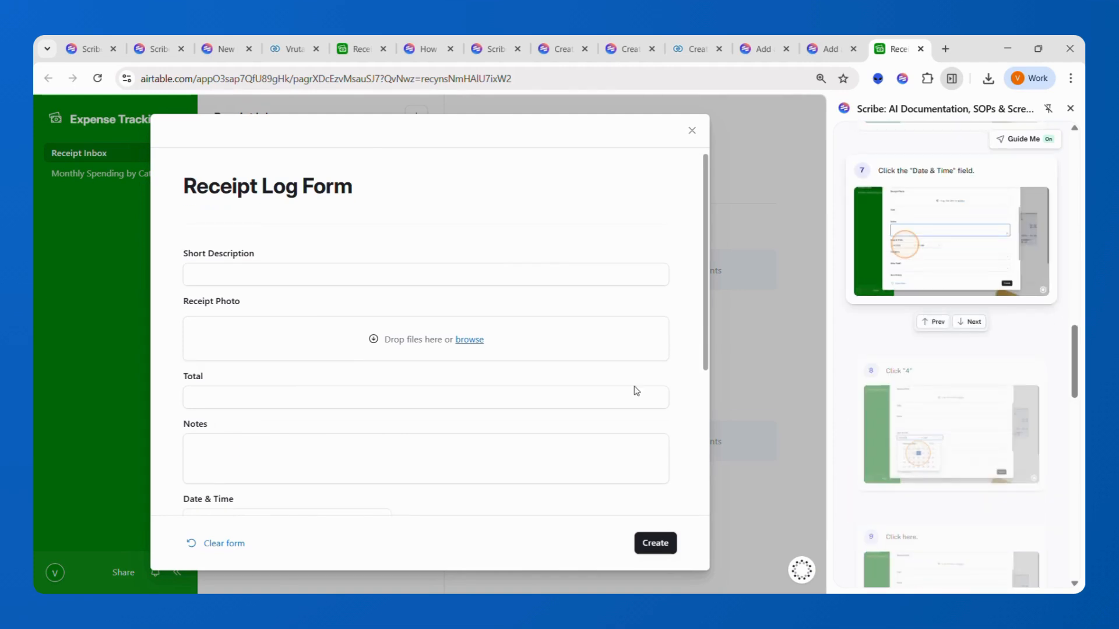